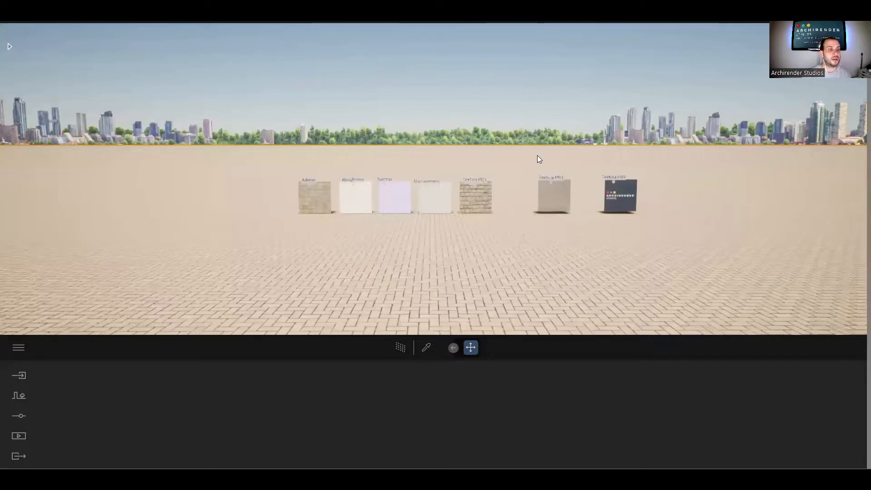
Examine the row of sample panels labelled Albedo, Roughness, Normal, Displacement and Textura PBR from several distances and angles
{"action": "scroll", "coordinate": [537, 195], "scroll_direction": "up", "scroll_amount": 2}
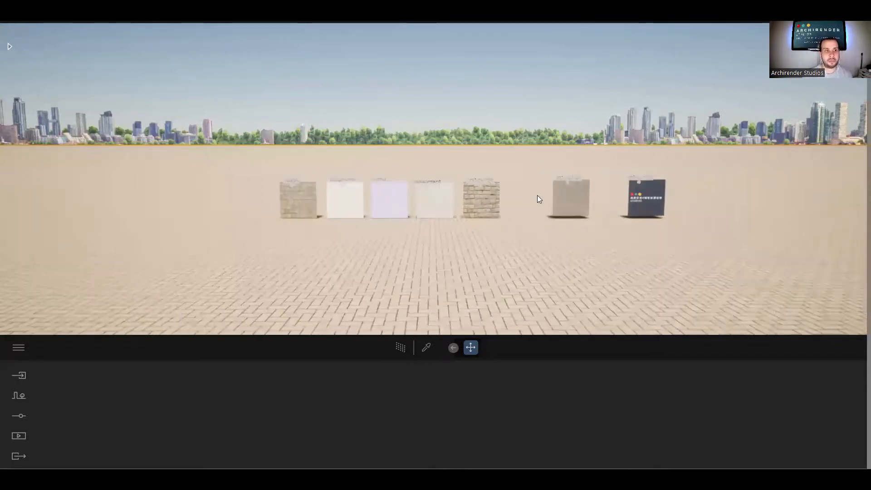
{"action": "scroll", "coordinate": [511, 195], "scroll_direction": "up", "scroll_amount": 2}
{"action": "scroll", "coordinate": [512, 195], "scroll_direction": "up", "scroll_amount": 1}
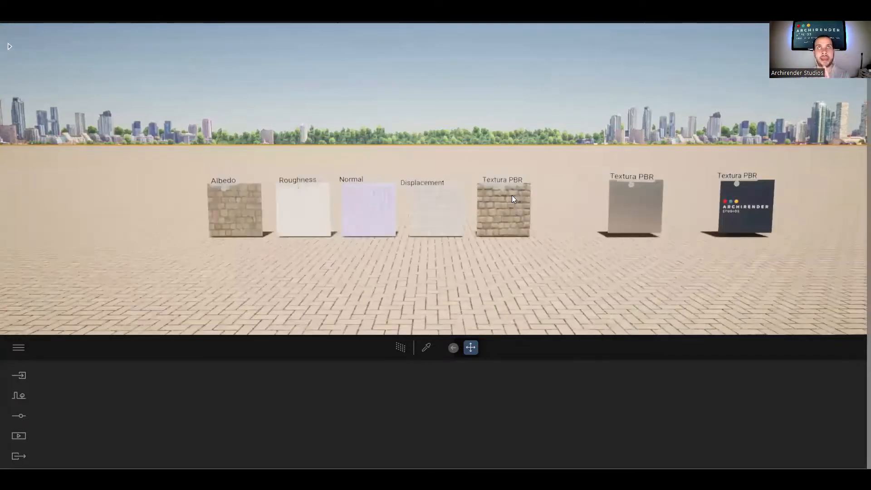
{"action": "scroll", "coordinate": [511, 195], "scroll_direction": "up", "scroll_amount": 1}
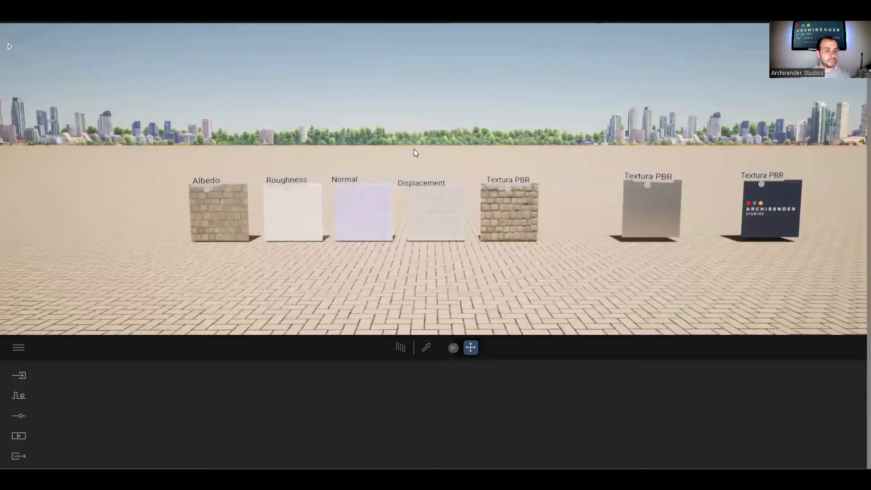
{"action": "left_click", "coordinate": [408, 191]}
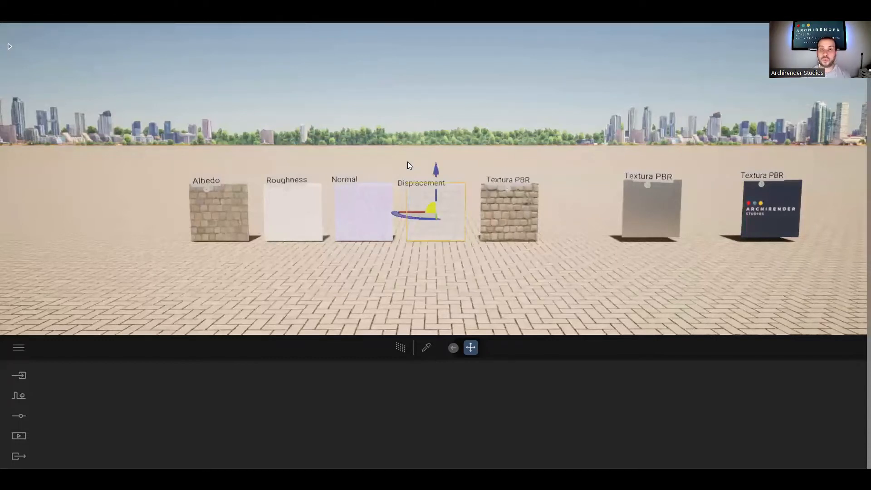
{"action": "scroll", "coordinate": [407, 161], "scroll_direction": "up", "scroll_amount": 3}
{"action": "key", "text": "Escape"}
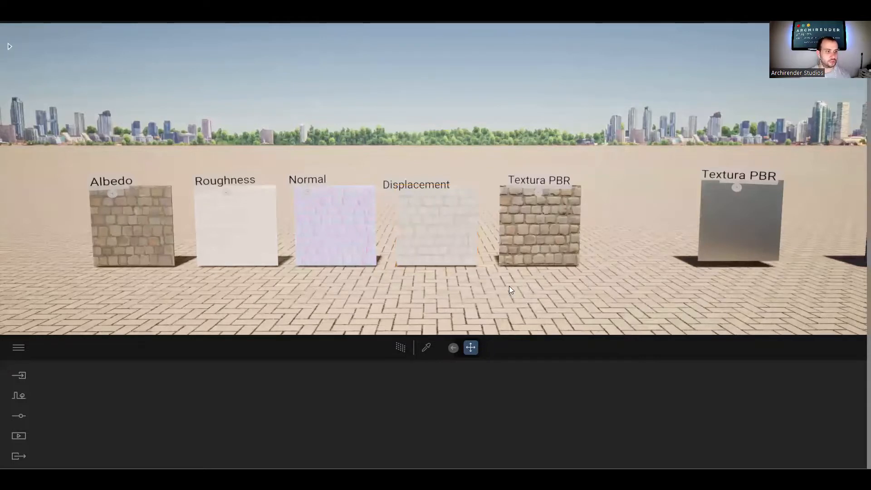
{"action": "scroll", "coordinate": [509, 286], "scroll_direction": "down", "scroll_amount": 3}
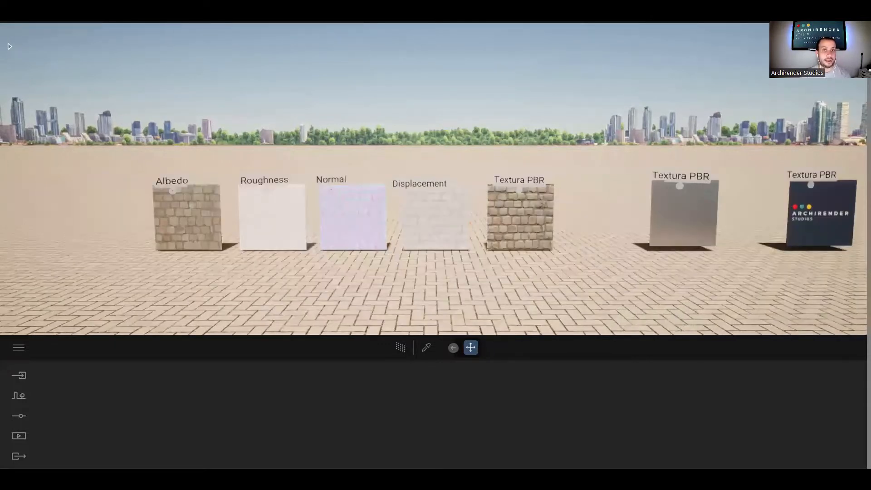
{"action": "middle_click_drag", "start_coordinate": [509, 285], "coordinate": [494, 303], "text": "shift"}
{"action": "middle_click_drag", "start_coordinate": [400, 295], "coordinate": [444, 290], "text": "shift"}
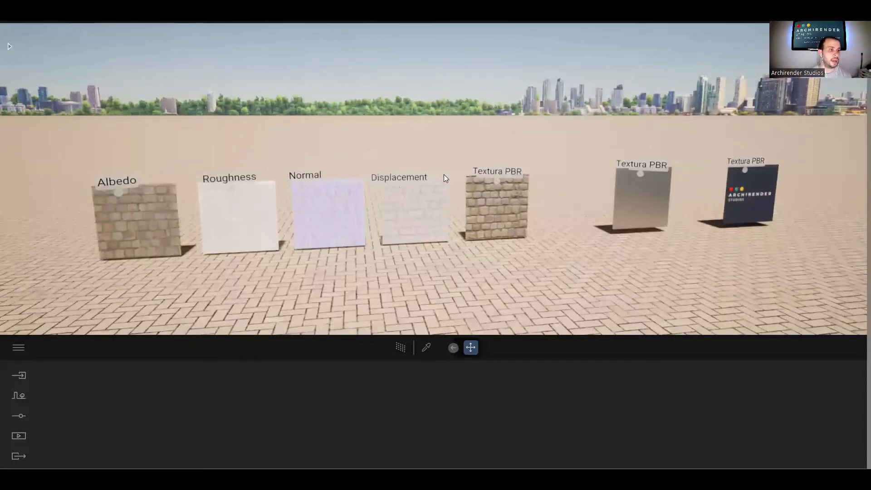
{"action": "scroll", "coordinate": [453, 201], "scroll_direction": "down", "scroll_amount": 3}
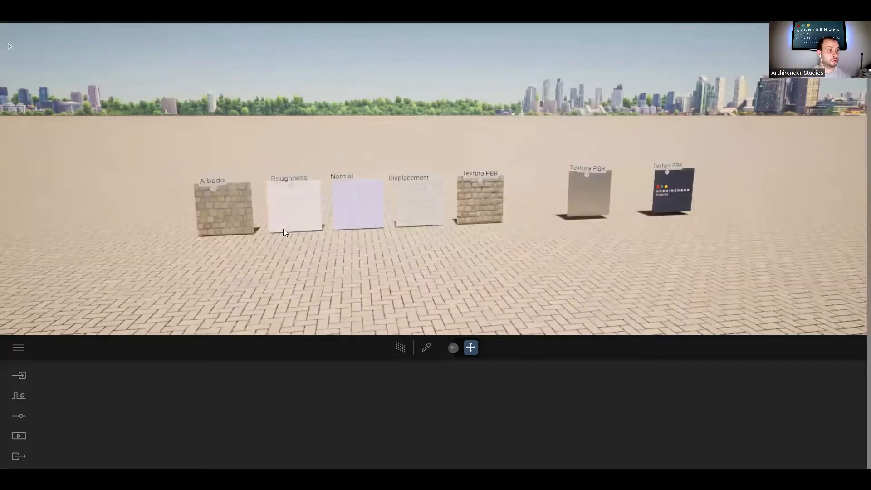
{"action": "scroll", "coordinate": [232, 215], "scroll_direction": "up", "scroll_amount": 2}
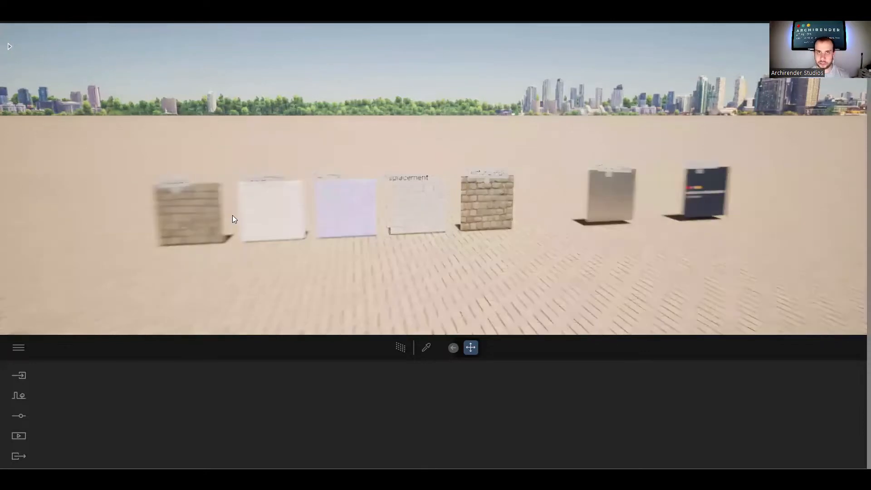
{"action": "middle_click_drag", "start_coordinate": [232, 215], "coordinate": [350, 214]}
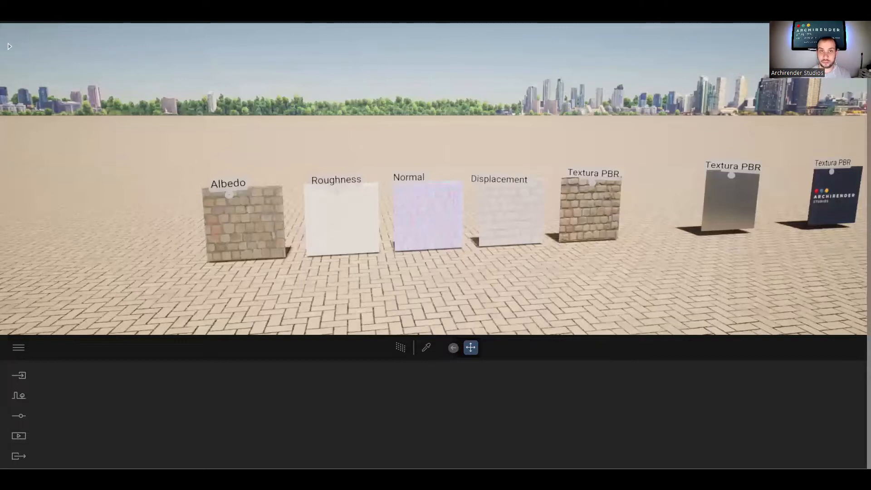
{"action": "right_click_drag", "start_coordinate": [447, 137], "coordinate": [366, 238]}
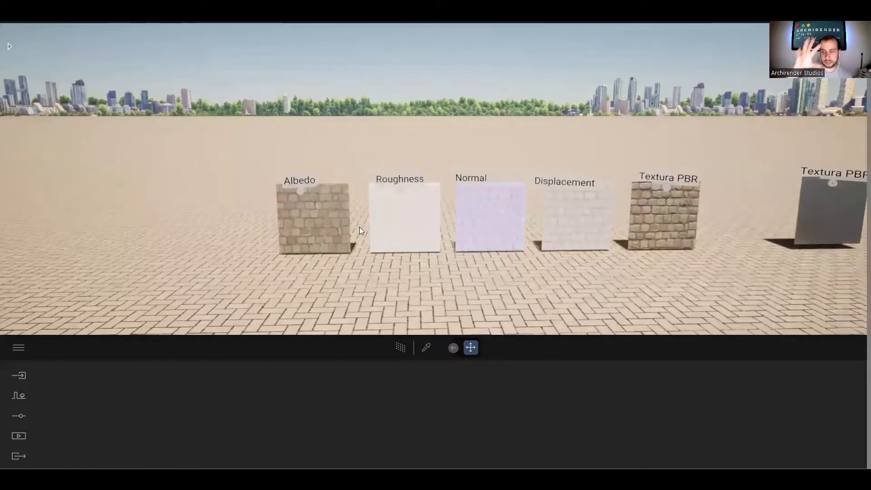
{"action": "scroll", "coordinate": [359, 226], "scroll_direction": "down", "scroll_amount": 2}
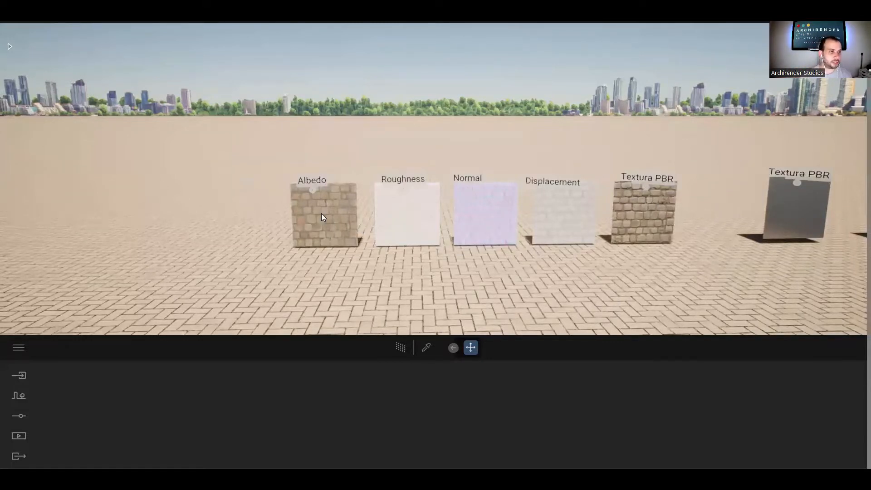
Inspect the stone texture on the Albedo panel up close and compare it with the neighbouring Roughness, Normal and Displacement panels
{"action": "scroll", "coordinate": [343, 200], "scroll_direction": "up", "scroll_amount": 3}
{"action": "middle_click_drag", "start_coordinate": [343, 198], "coordinate": [343, 195]}
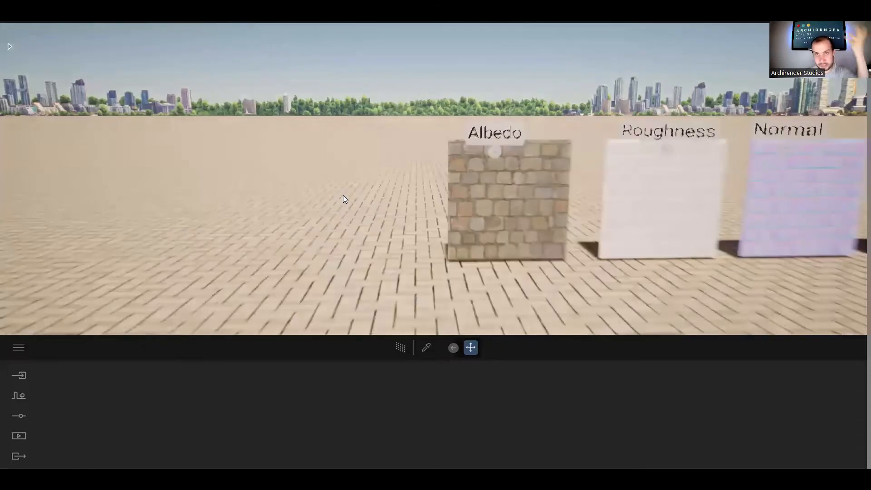
{"action": "scroll", "coordinate": [450, 229], "scroll_direction": "up", "scroll_amount": 3}
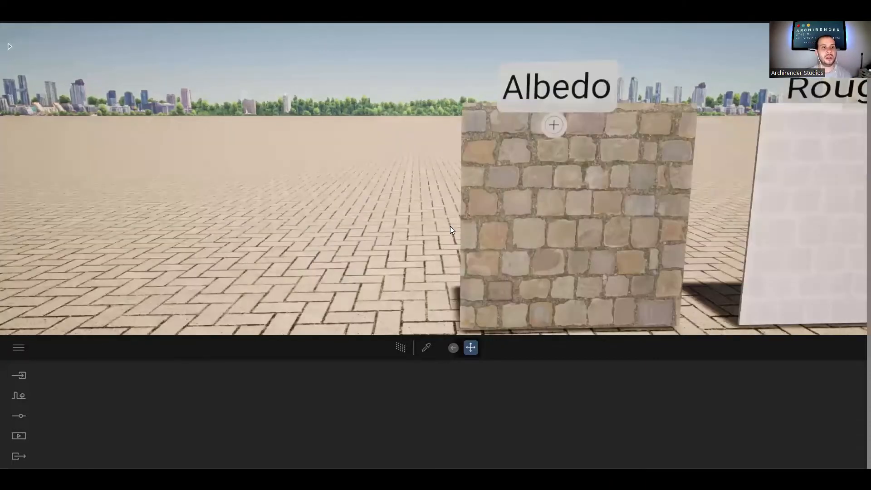
{"action": "scroll", "coordinate": [451, 229], "scroll_direction": "up", "scroll_amount": 2}
{"action": "scroll", "coordinate": [450, 226], "scroll_direction": "down", "scroll_amount": 3}
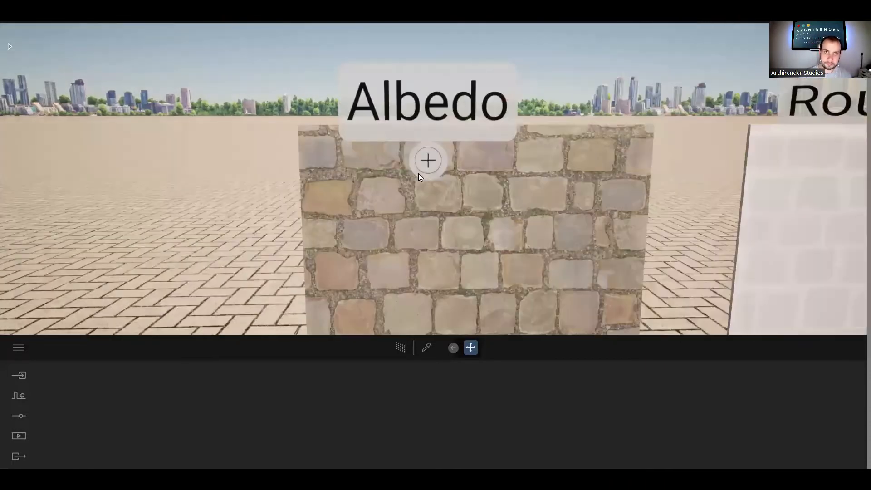
{"action": "scroll", "coordinate": [418, 173], "scroll_direction": "down", "scroll_amount": 2}
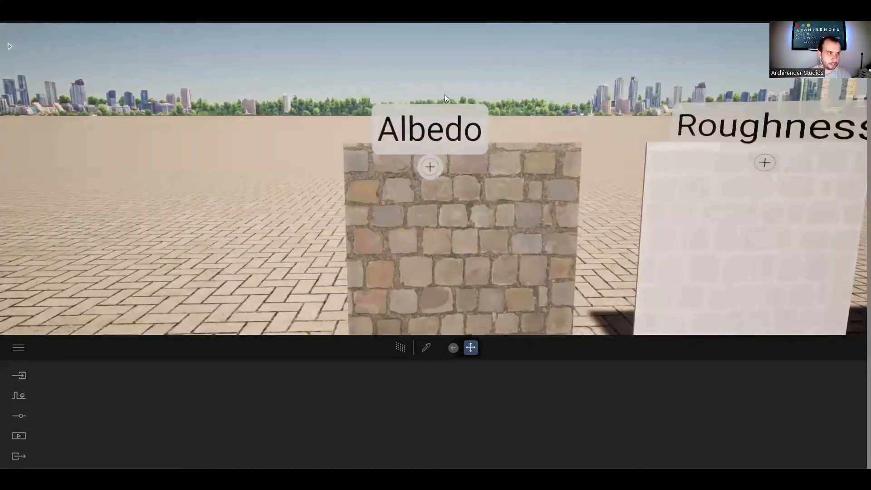
{"action": "scroll", "coordinate": [445, 97], "scroll_direction": "up", "scroll_amount": 3}
{"action": "scroll", "coordinate": [444, 97], "scroll_direction": "down", "scroll_amount": 3}
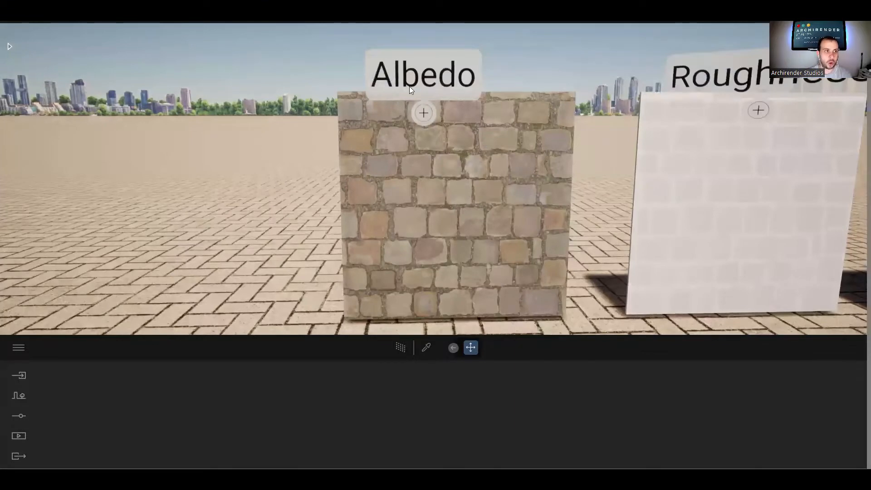
{"action": "scroll", "coordinate": [367, 171], "scroll_direction": "up", "scroll_amount": 5}
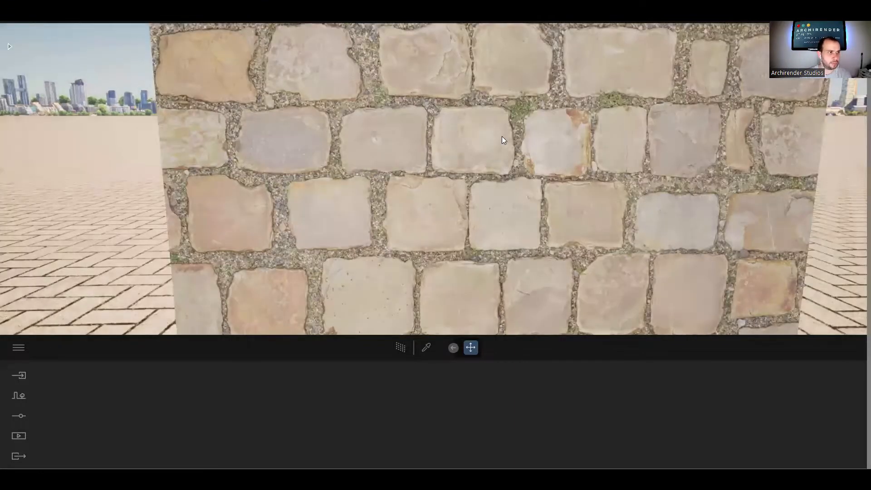
{"action": "scroll", "coordinate": [550, 90], "scroll_direction": "down", "scroll_amount": 2}
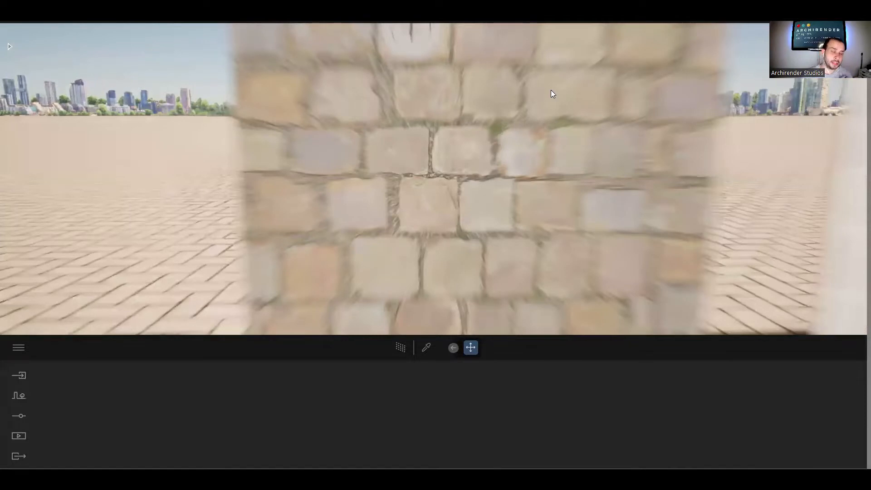
{"action": "scroll", "coordinate": [463, 83], "scroll_direction": "down", "scroll_amount": 2}
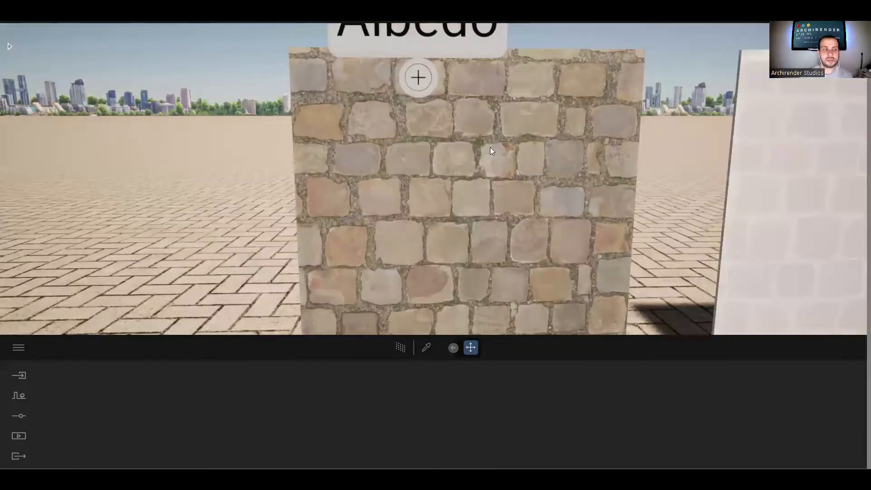
{"action": "scroll", "coordinate": [494, 144], "scroll_direction": "down", "scroll_amount": 3}
{"action": "scroll", "coordinate": [500, 139], "scroll_direction": "down", "scroll_amount": 3}
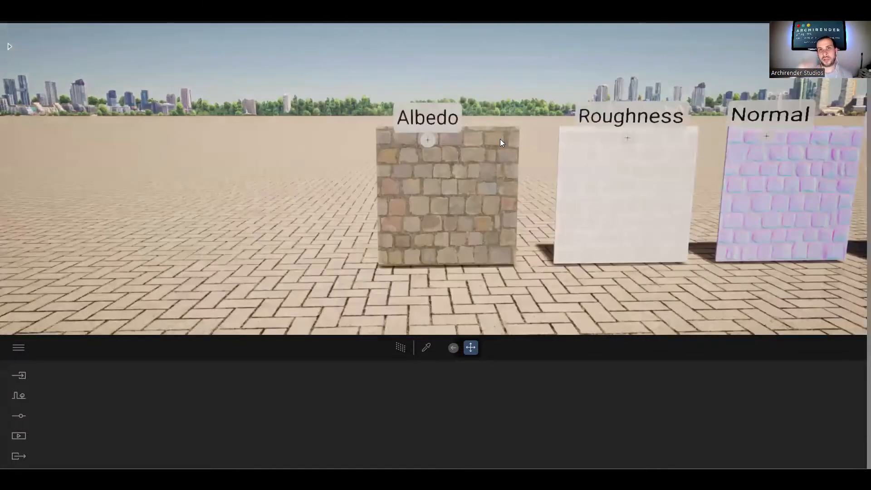
{"action": "middle_click_drag", "start_coordinate": [499, 139], "coordinate": [480, 142]}
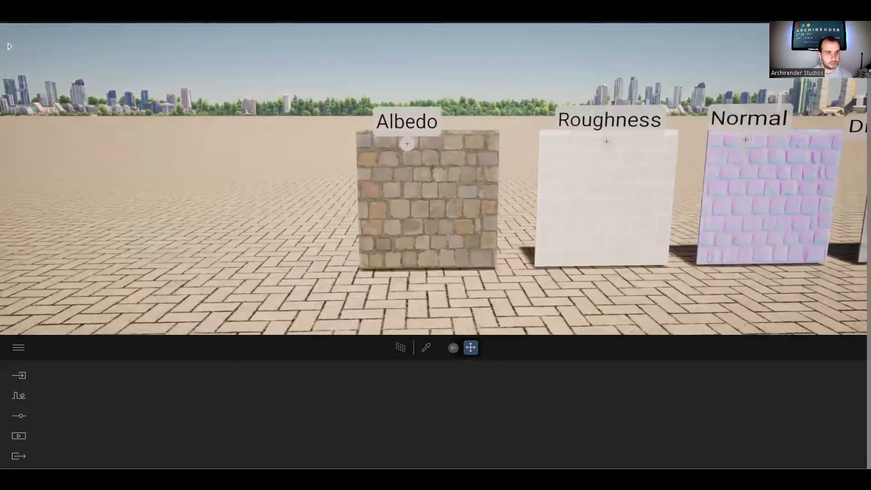
{"action": "middle_click_drag", "start_coordinate": [607, 176], "coordinate": [340, 194]}
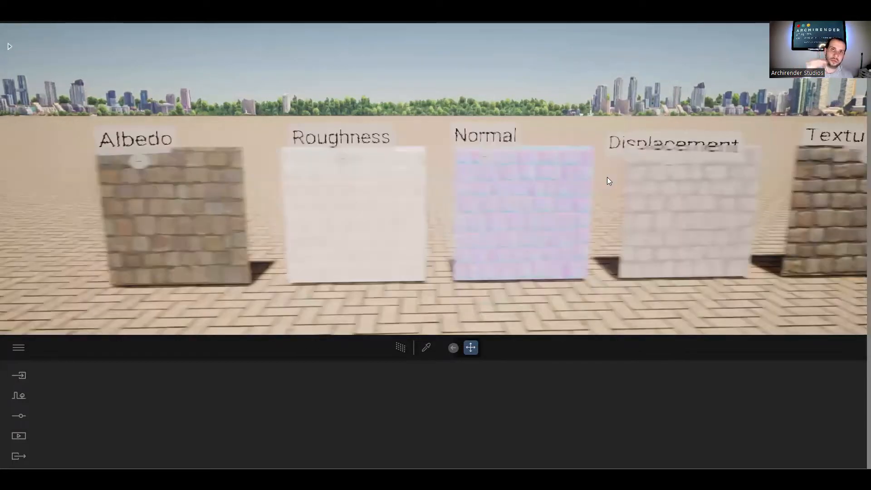
{"action": "middle_click_drag", "start_coordinate": [607, 177], "coordinate": [811, 181]}
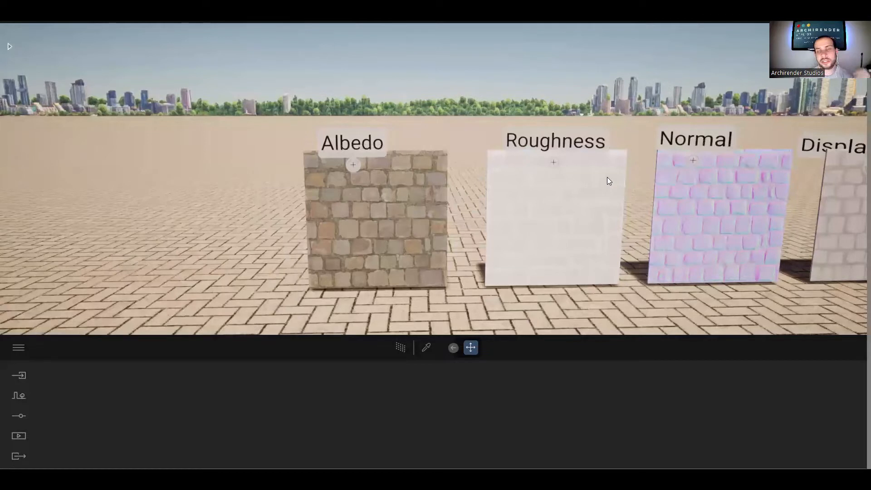
Open the Superfícies category of Megascans Quixel in the asset library
{"action": "left_click", "coordinate": [12, 45]}
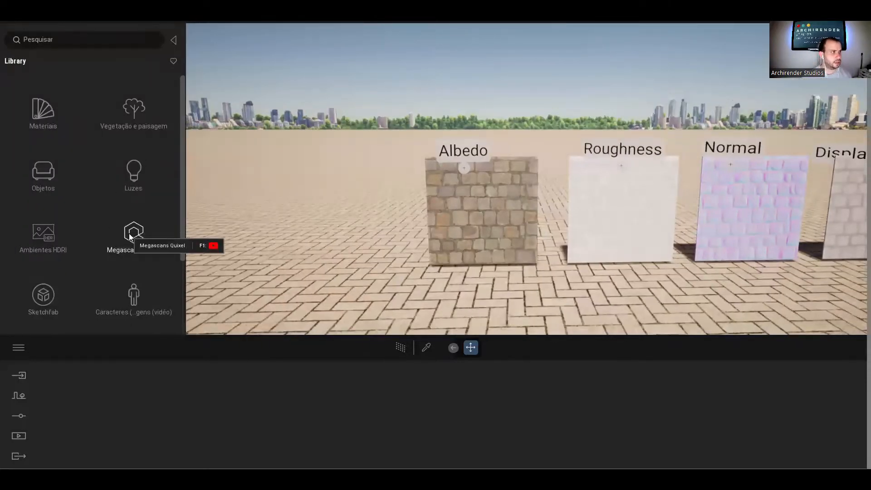
{"action": "left_click", "coordinate": [129, 236]}
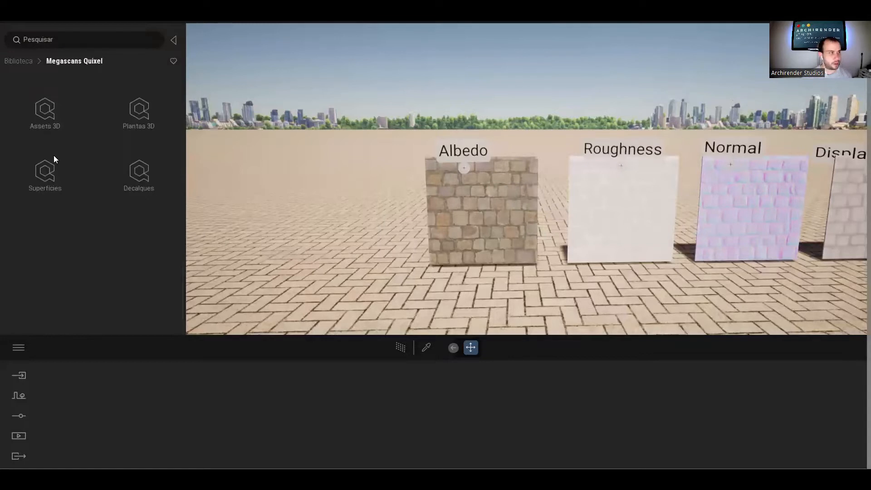
{"action": "left_click", "coordinate": [45, 173]}
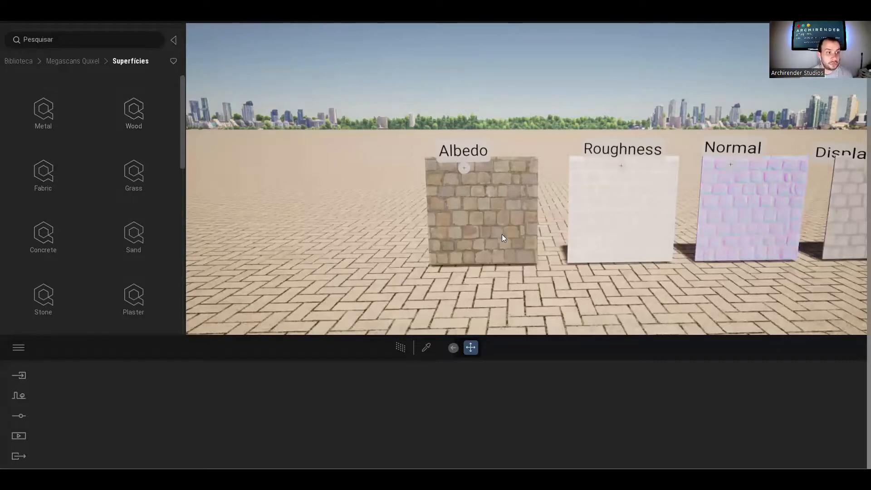
Examine the colour information of the Albedo panel's stone texture up close and from farther back
{"action": "scroll", "coordinate": [505, 234], "scroll_direction": "up", "scroll_amount": 3}
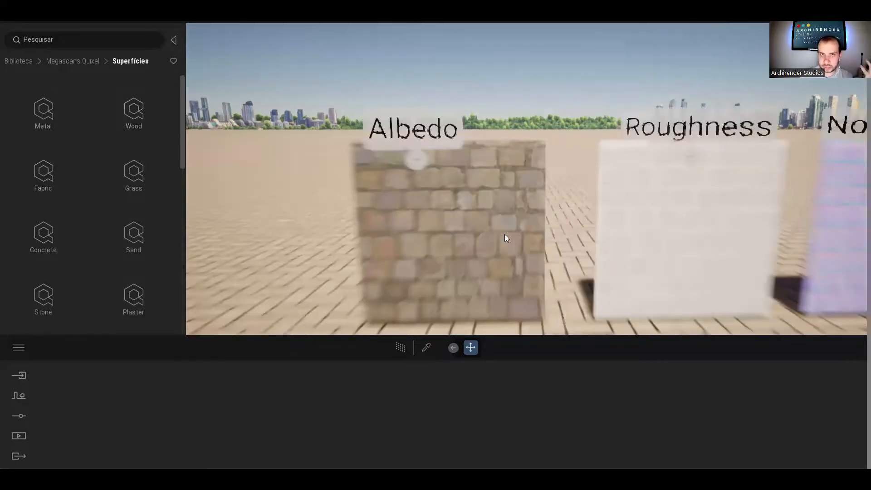
{"action": "scroll", "coordinate": [505, 235], "scroll_direction": "up", "scroll_amount": 3}
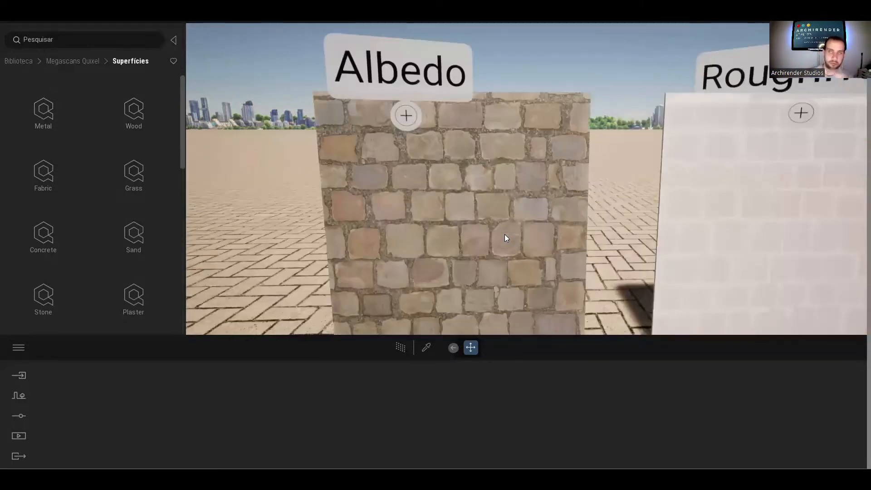
{"action": "scroll", "coordinate": [504, 234], "scroll_direction": "down", "scroll_amount": 3}
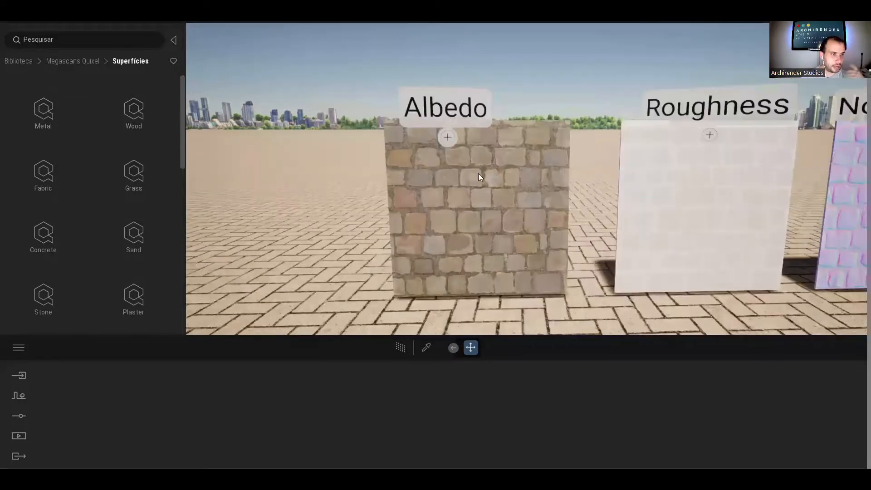
{"action": "scroll", "coordinate": [478, 173], "scroll_direction": "up", "scroll_amount": 3}
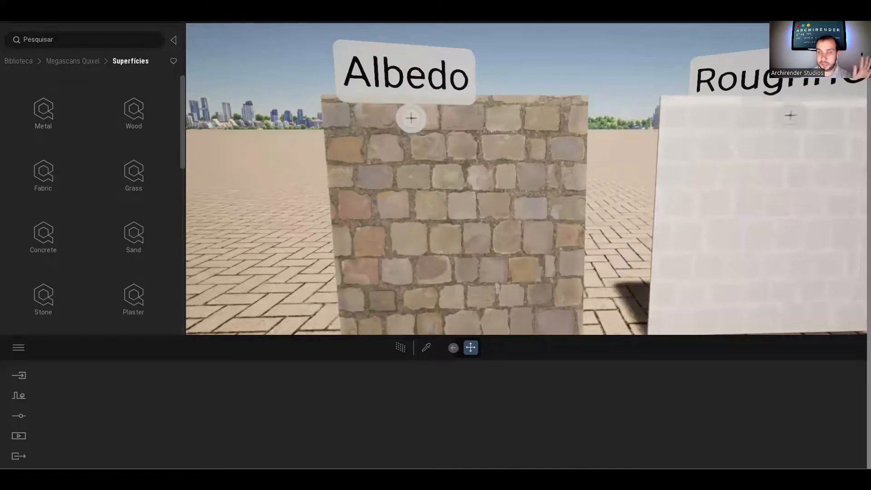
{"action": "scroll", "coordinate": [495, 186], "scroll_direction": "up", "scroll_amount": 2}
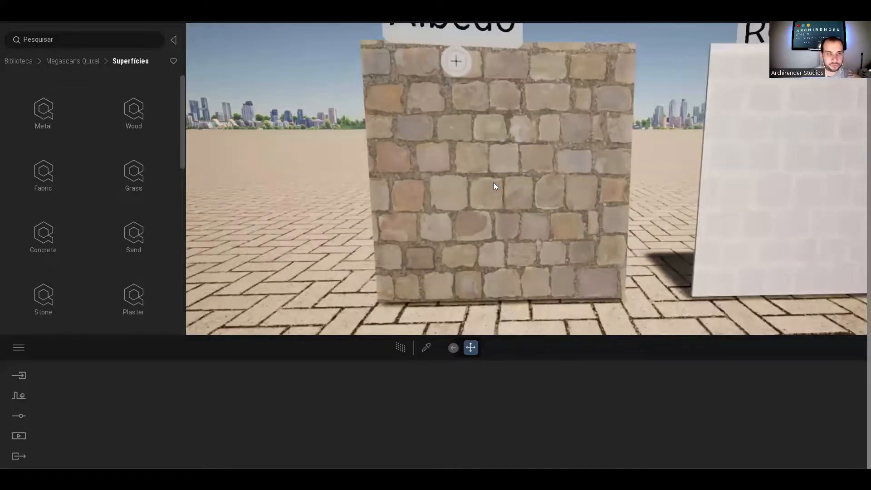
{"action": "scroll", "coordinate": [494, 186], "scroll_direction": "down", "scroll_amount": 3}
{"action": "scroll", "coordinate": [494, 183], "scroll_direction": "down", "scroll_amount": 3}
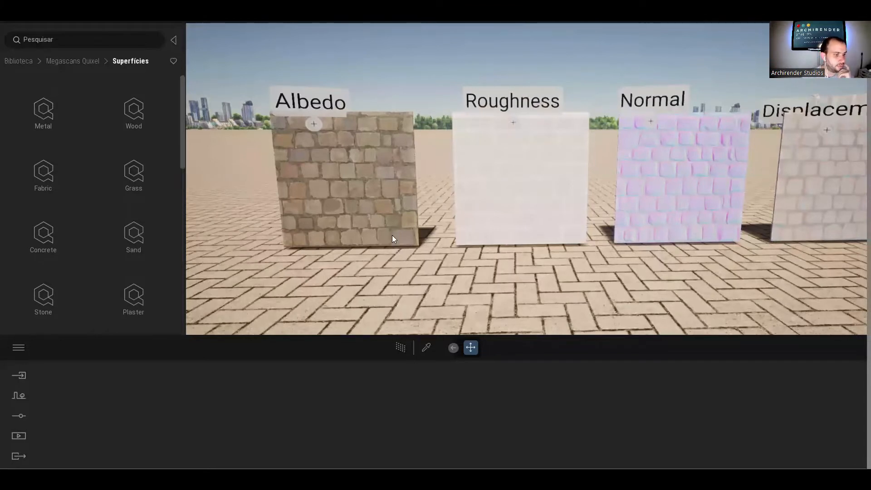
Sample the paving material of the ground with the material picker to show its settings
{"action": "scroll", "coordinate": [392, 235], "scroll_direction": "down", "scroll_amount": 3}
{"action": "left_click", "coordinate": [427, 347]}
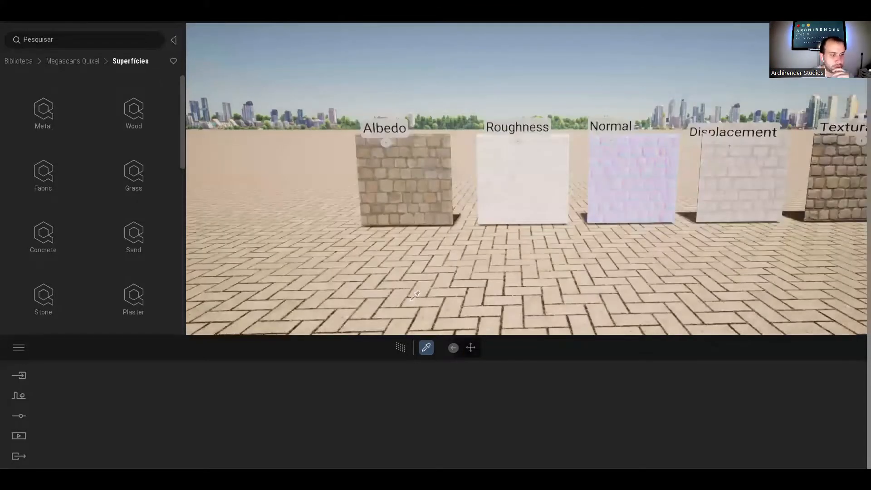
{"action": "left_click", "coordinate": [413, 271]}
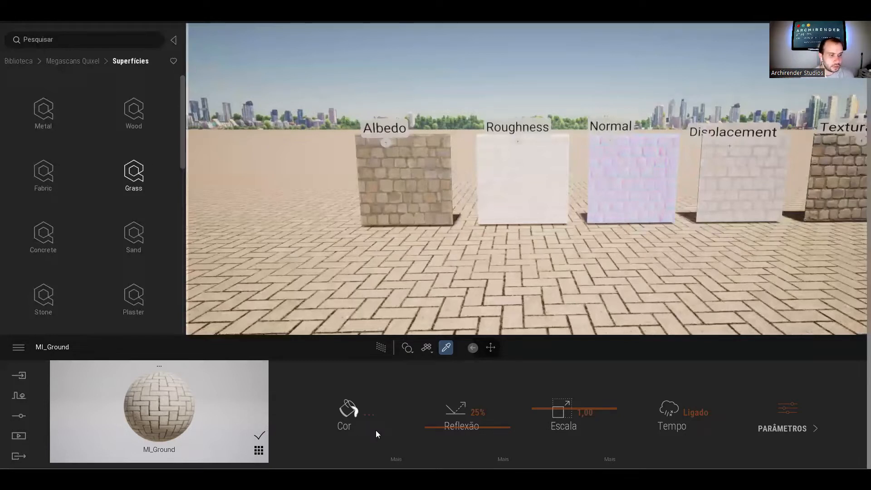
Check which texture the ground material uses in its colour settings
{"action": "left_click", "coordinate": [349, 420]}
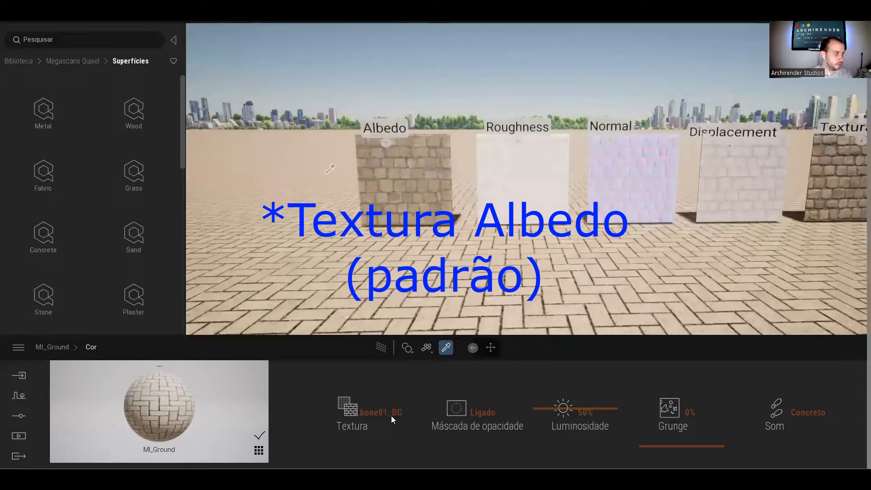
{"action": "right_click", "coordinate": [493, 449]}
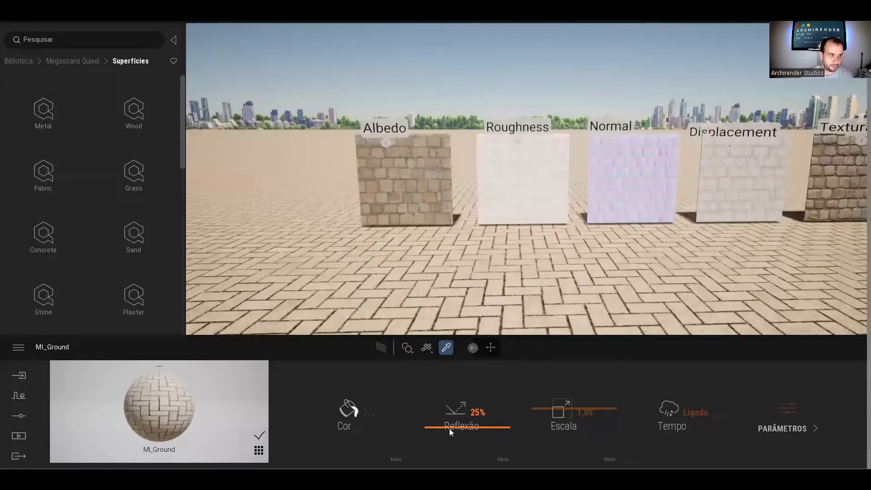
Vary the ground material's reflection between low and high levels up to 95%, finishing at 24%
{"action": "left_click_drag", "start_coordinate": [449, 390], "coordinate": [449, 435]}
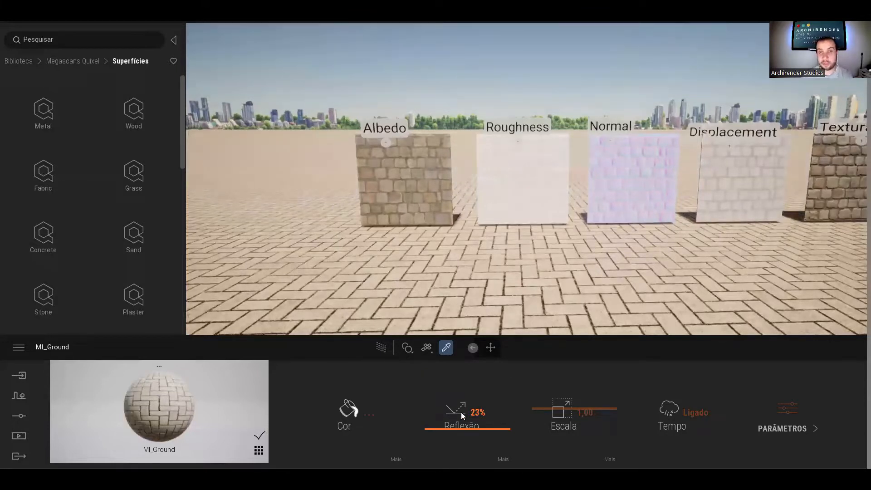
{"action": "scroll", "coordinate": [460, 412], "scroll_direction": "down", "scroll_amount": 1}
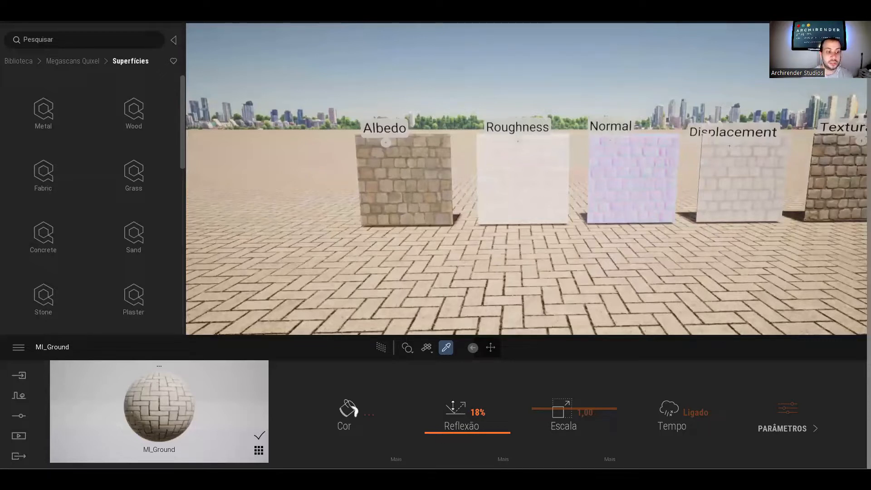
{"action": "scroll", "coordinate": [458, 399], "scroll_direction": "up", "scroll_amount": 5}
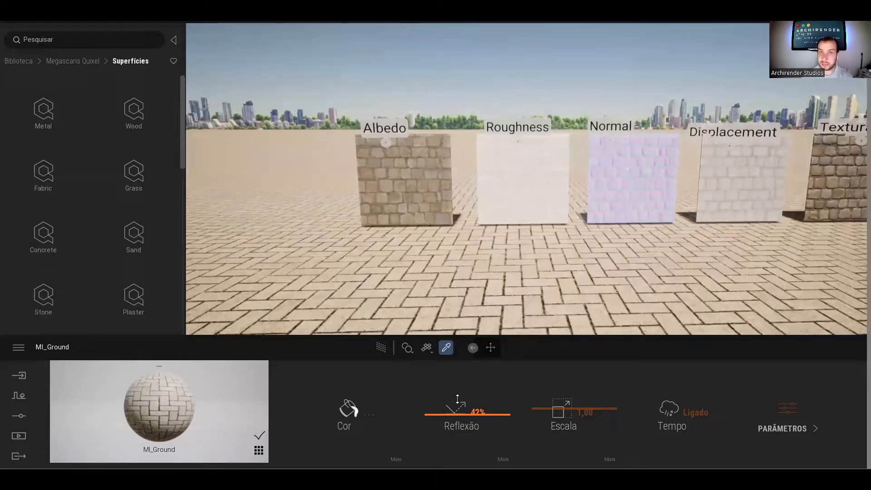
{"action": "scroll", "coordinate": [458, 418], "scroll_direction": "up", "scroll_amount": 4}
{"action": "scroll", "coordinate": [458, 408], "scroll_direction": "down", "scroll_amount": 10}
{"action": "scroll", "coordinate": [459, 403], "scroll_direction": "up", "scroll_amount": 16}
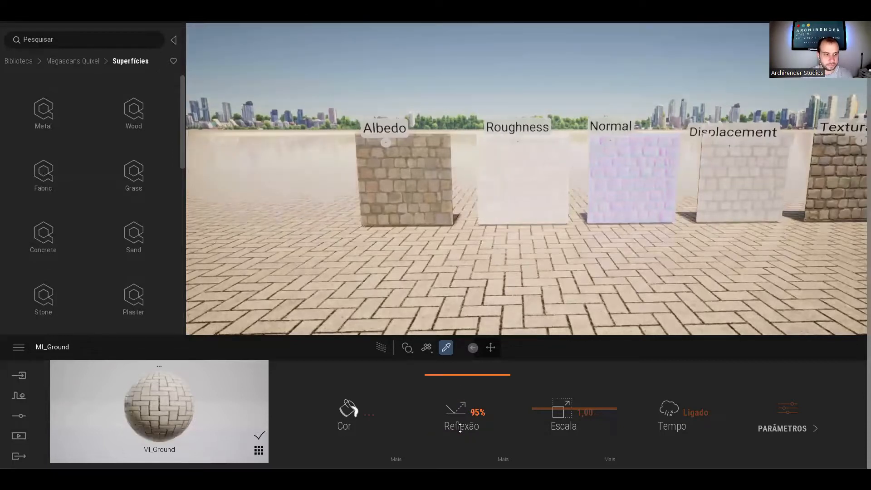
{"action": "scroll", "coordinate": [460, 417], "scroll_direction": "down", "scroll_amount": 14}
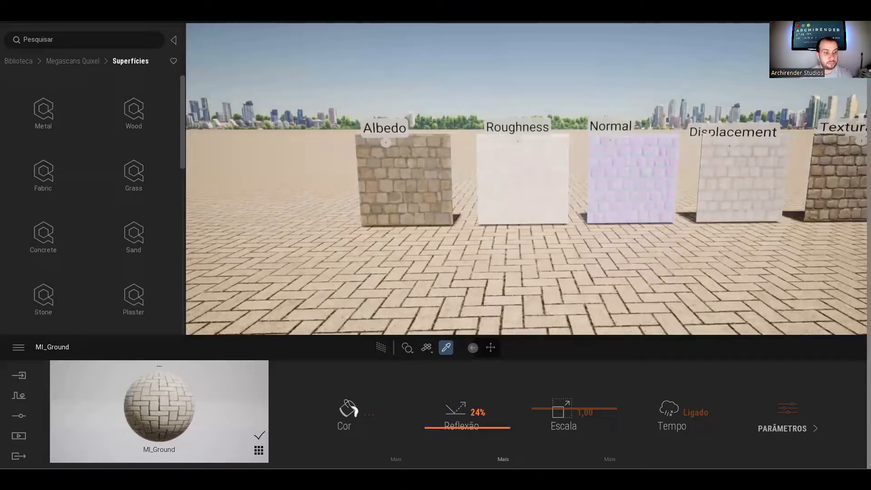
Check the texture assigned to the ground material's reflection and leave the material picker
{"action": "left_click", "coordinate": [458, 415]}
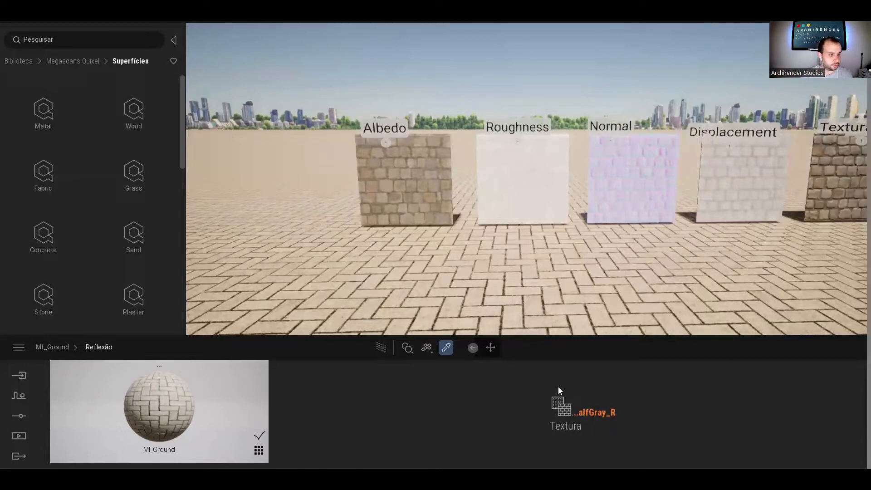
{"action": "right_click", "coordinate": [477, 438]}
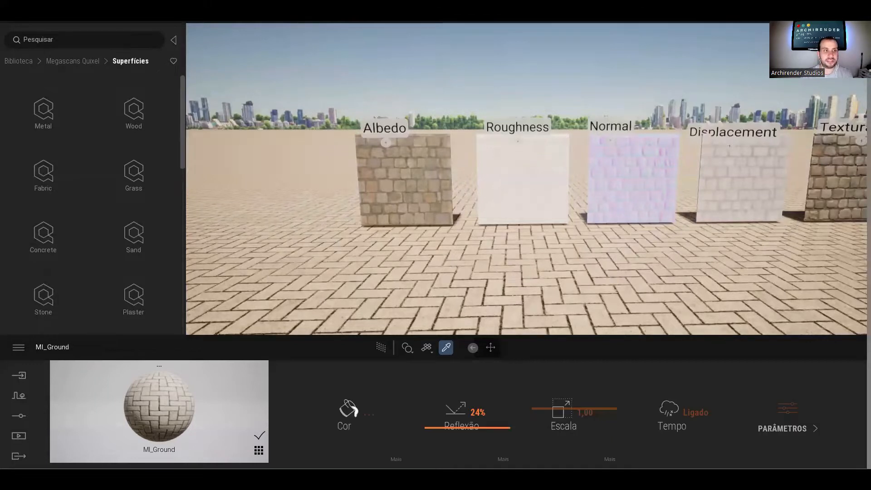
{"action": "left_click", "coordinate": [458, 415]}
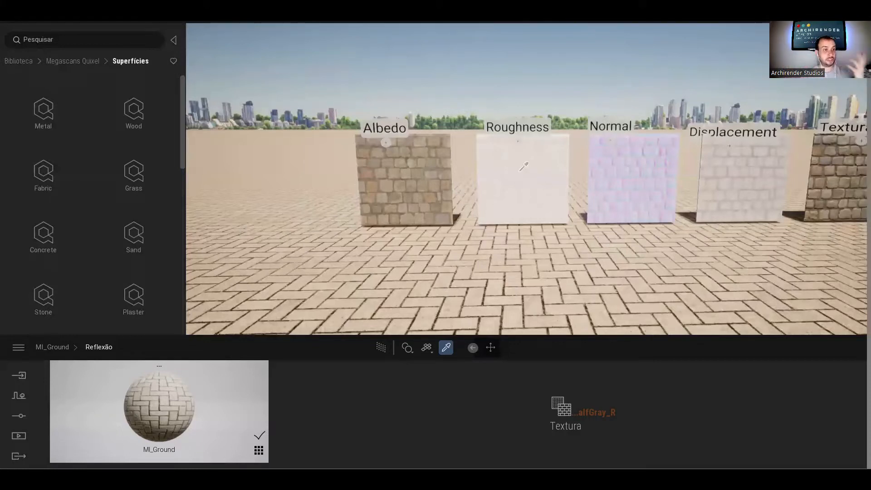
{"action": "left_click", "coordinate": [407, 347]}
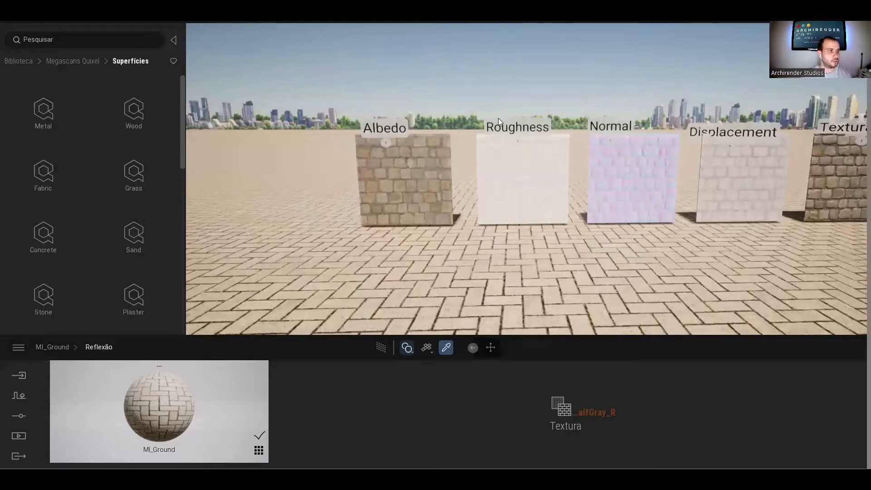
{"action": "key", "text": "Escape"}
Expand the Albedo panel's note to show its "Cor do Material" description
{"action": "scroll", "coordinate": [388, 190], "scroll_direction": "up", "scroll_amount": 3}
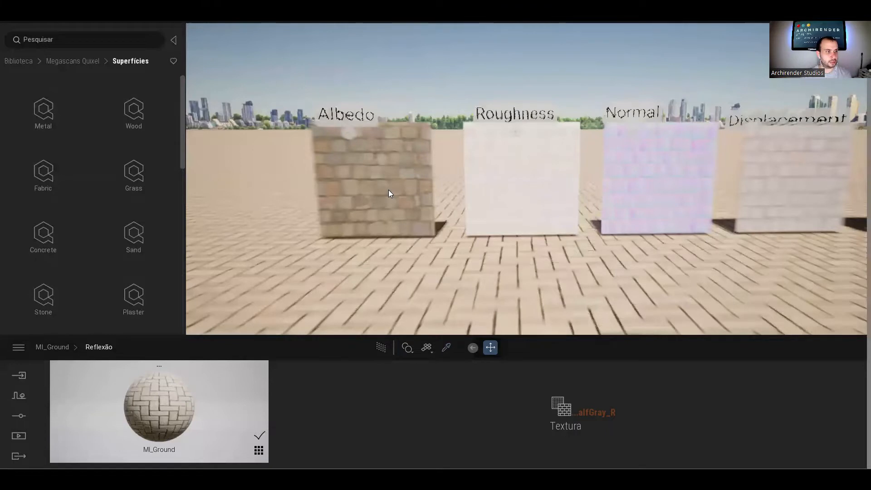
{"action": "left_click", "coordinate": [388, 193]}
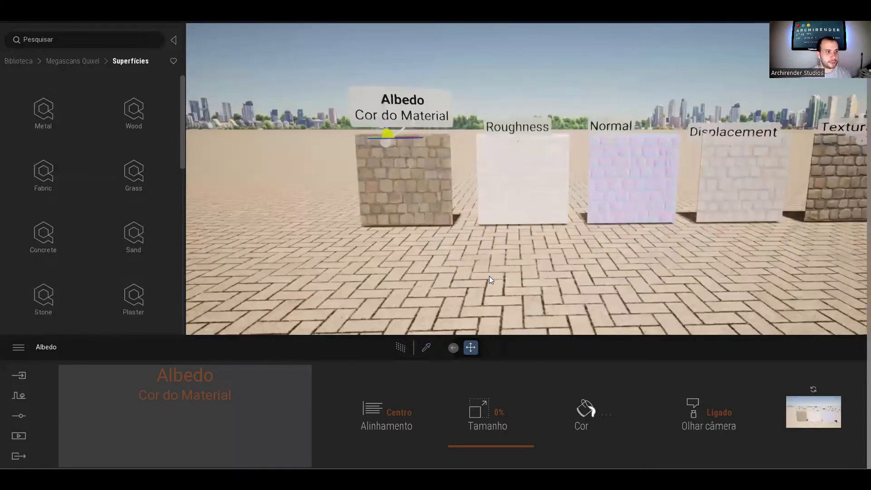
{"action": "left_click", "coordinate": [489, 276]}
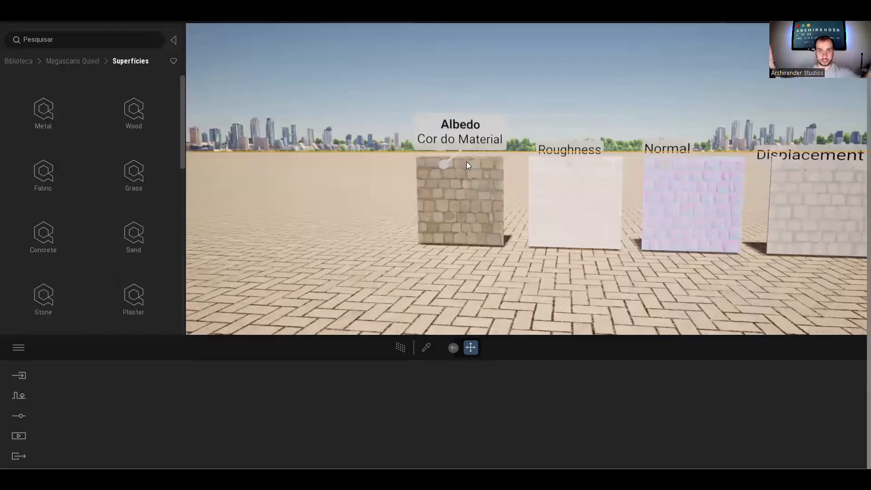
Expand the Roughness panel's note to show its "Rugosidade do Material" description and inspect the panel's texture up close
{"action": "scroll", "coordinate": [467, 163], "scroll_direction": "up", "scroll_amount": 2}
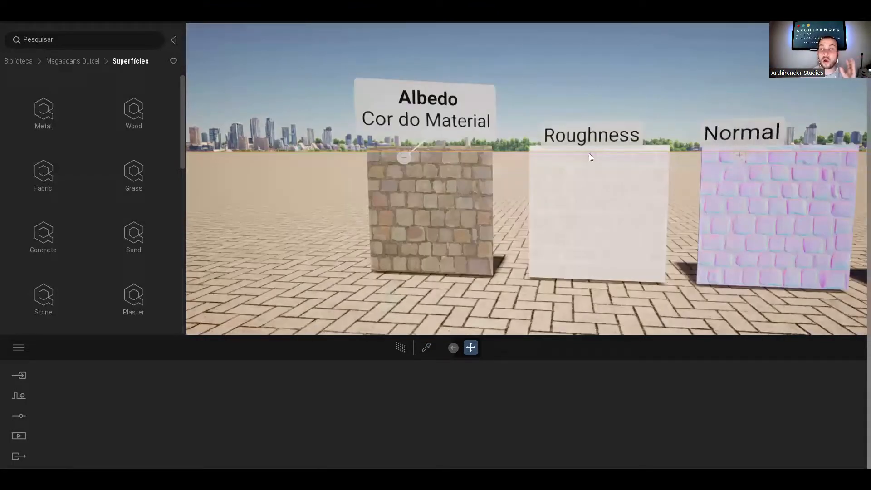
{"action": "left_click", "coordinate": [589, 154]}
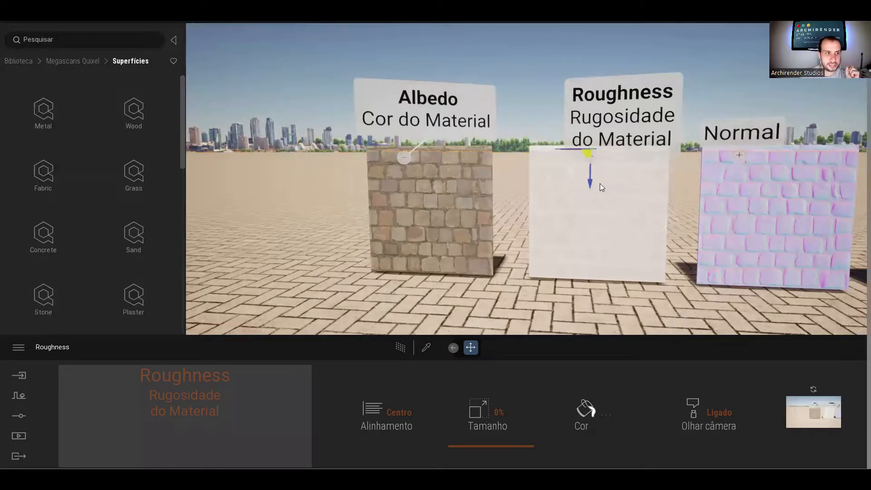
{"action": "scroll", "coordinate": [524, 158], "scroll_direction": "up", "scroll_amount": 3}
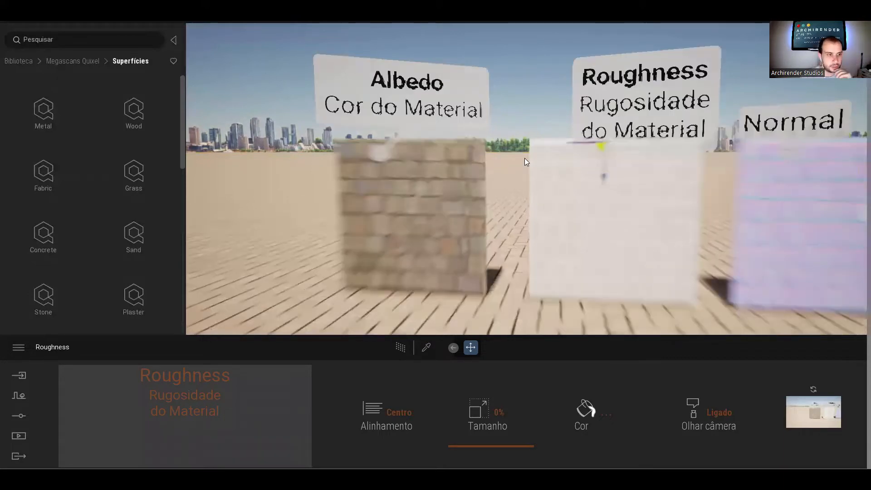
{"action": "scroll", "coordinate": [524, 158], "scroll_direction": "up", "scroll_amount": 3}
{"action": "left_click", "coordinate": [524, 158]}
{"action": "scroll", "coordinate": [602, 178], "scroll_direction": "down", "scroll_amount": 6}
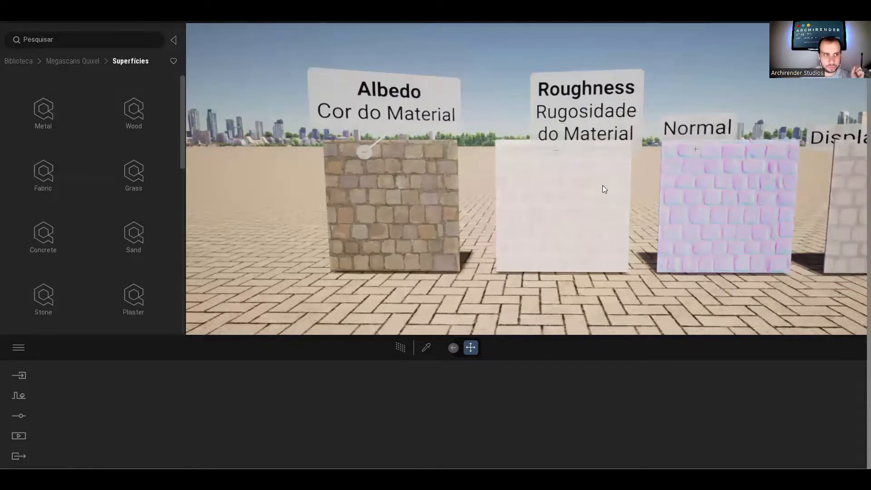
{"action": "scroll", "coordinate": [602, 185], "scroll_direction": "up", "scroll_amount": 3}
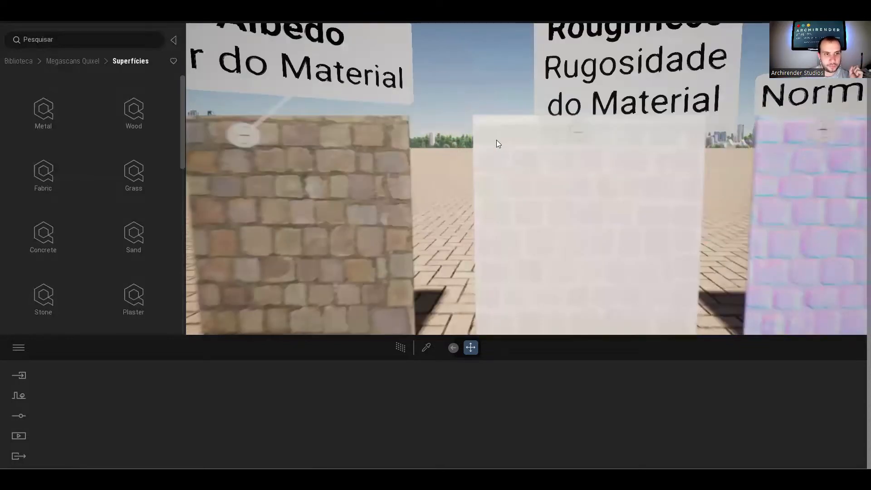
{"action": "scroll", "coordinate": [496, 140], "scroll_direction": "up", "scroll_amount": 1}
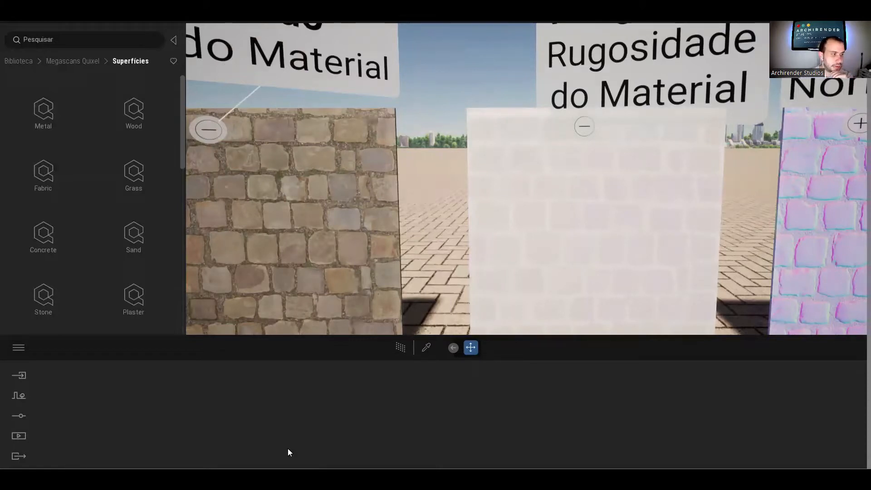
Sample the ground's paving material with the material picker and set its reflection to 40%
{"action": "key", "text": "Escape"}
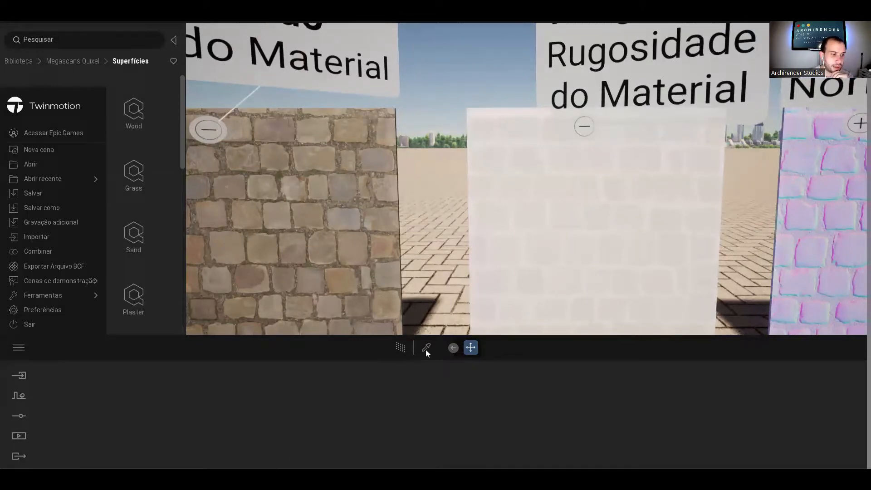
{"action": "left_click", "coordinate": [426, 348]}
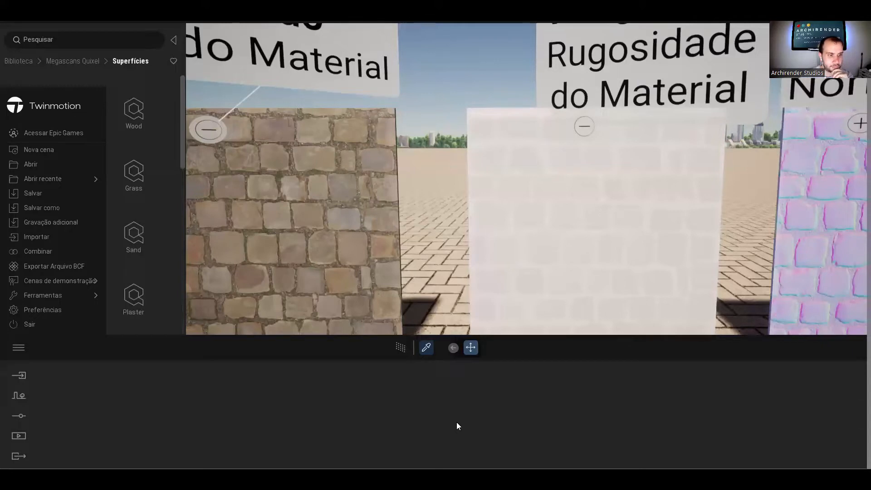
{"action": "left_click_drag", "start_coordinate": [443, 412], "coordinate": [442, 415]}
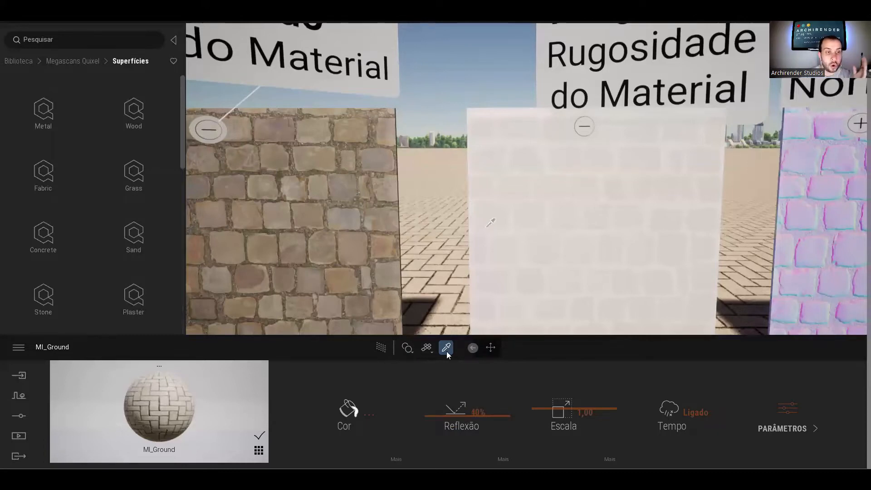
Expand the Normal panel's note to show its relief description and inspect the panel up close and edge-on
{"action": "scroll", "coordinate": [486, 226], "scroll_direction": "down", "scroll_amount": 3}
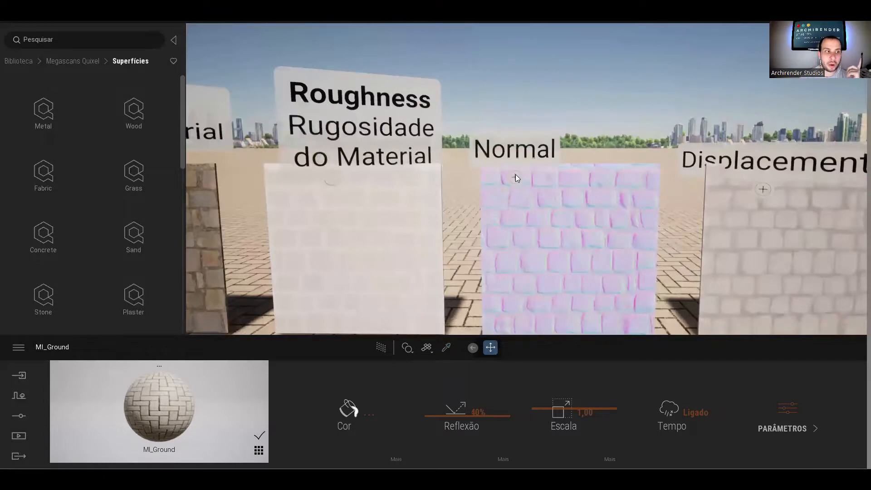
{"action": "left_click", "coordinate": [520, 157]}
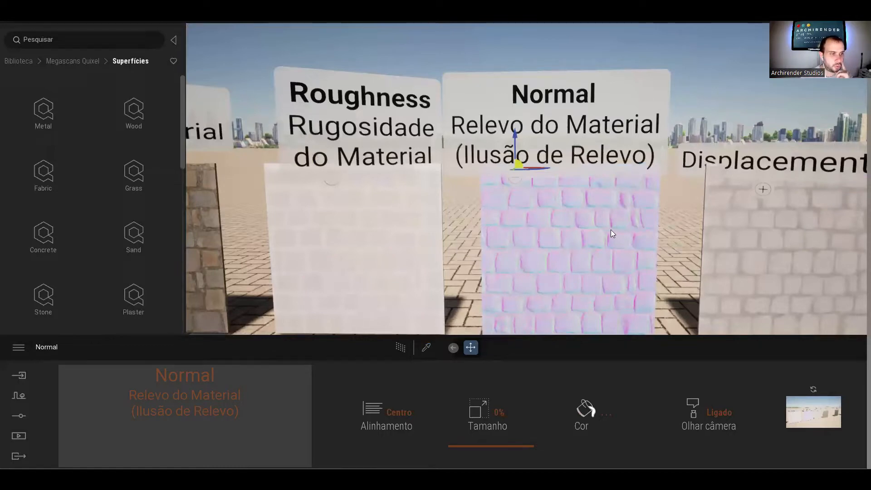
{"action": "scroll", "coordinate": [419, 253], "scroll_direction": "up", "scroll_amount": 5}
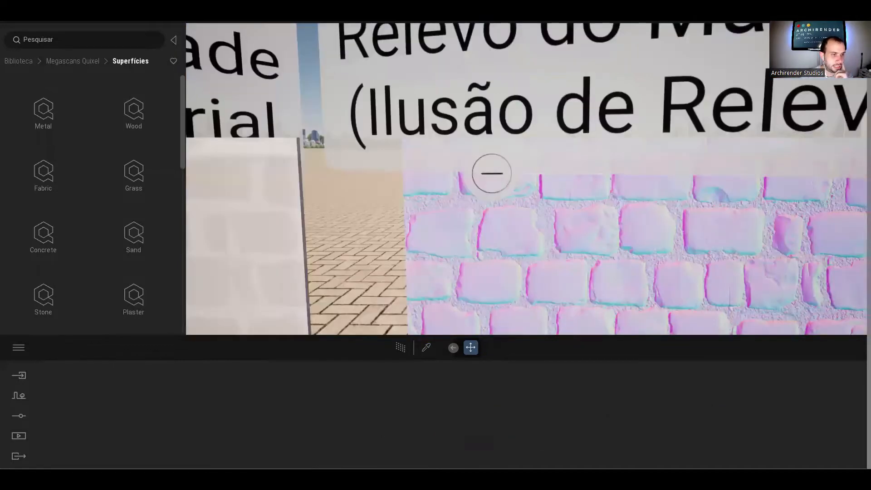
{"action": "right_click_drag", "start_coordinate": [653, 232], "coordinate": [504, 238]}
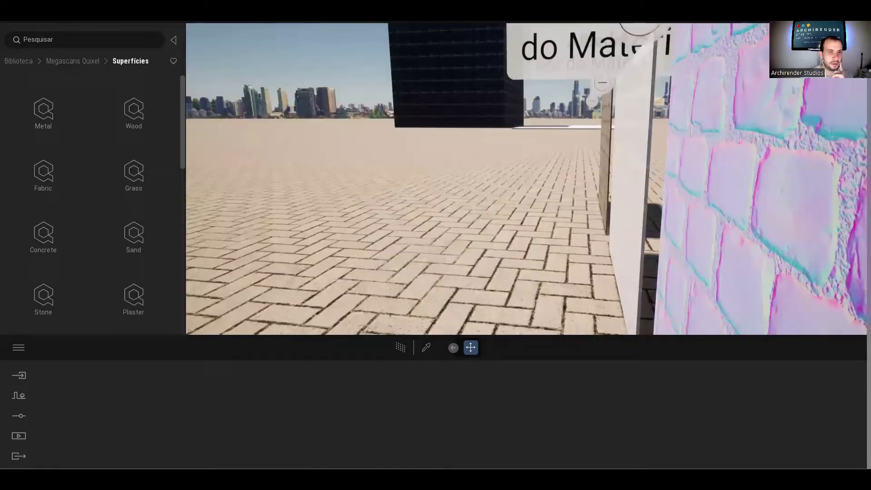
{"action": "key", "text": "d"}
{"action": "key", "text": "a"}
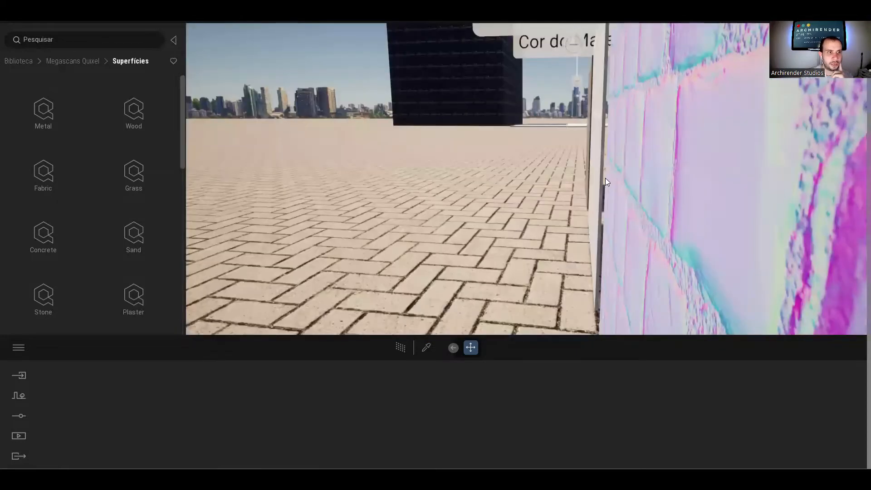
{"action": "key", "text": "d"}
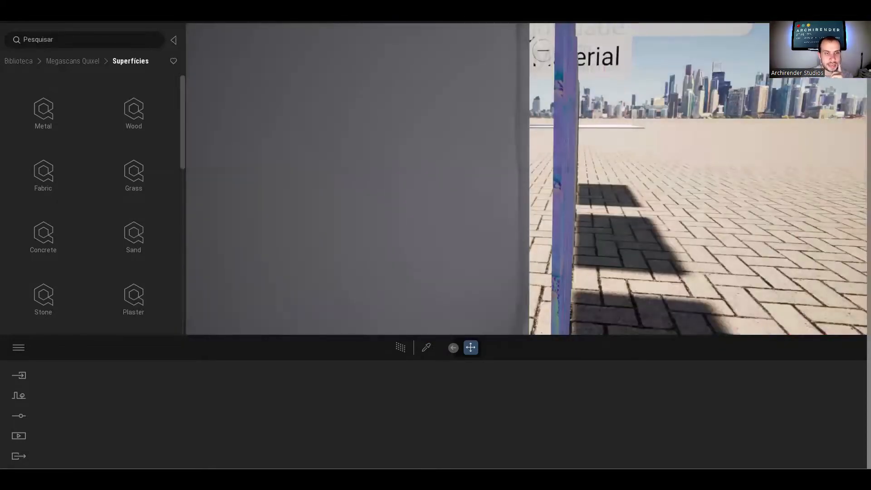
{"action": "key", "text": "a"}
{"action": "key", "text": "a"}
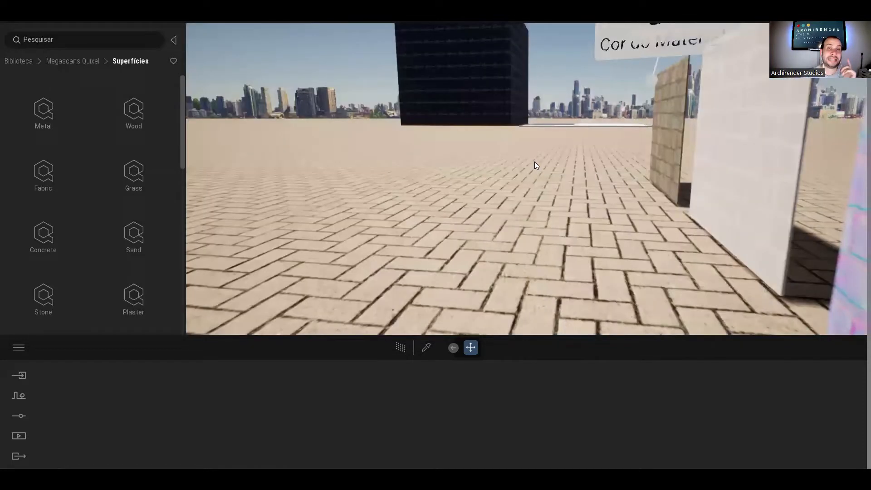
Examine the Normal panel from the front and compare it with the Roughness, Displacement and Textura PBR panels
{"action": "right_click_drag", "start_coordinate": [534, 161], "coordinate": [592, 87]}
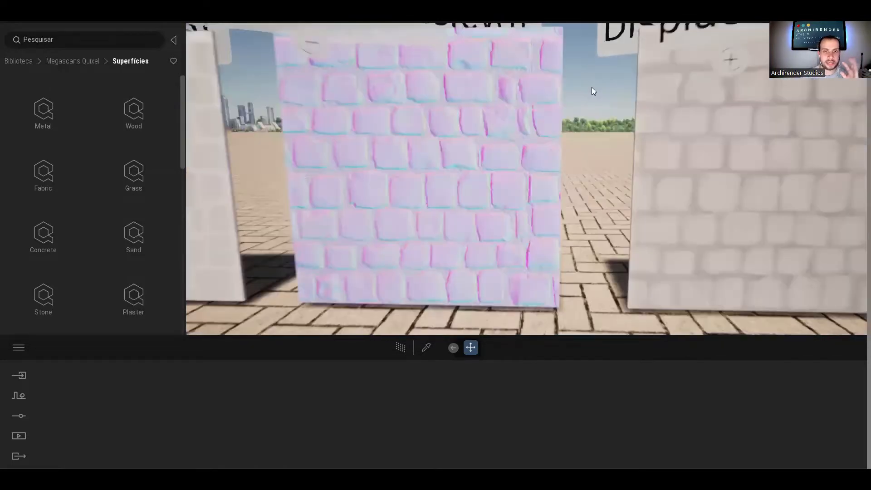
{"action": "key", "text": "s"}
{"action": "key", "text": "a"}
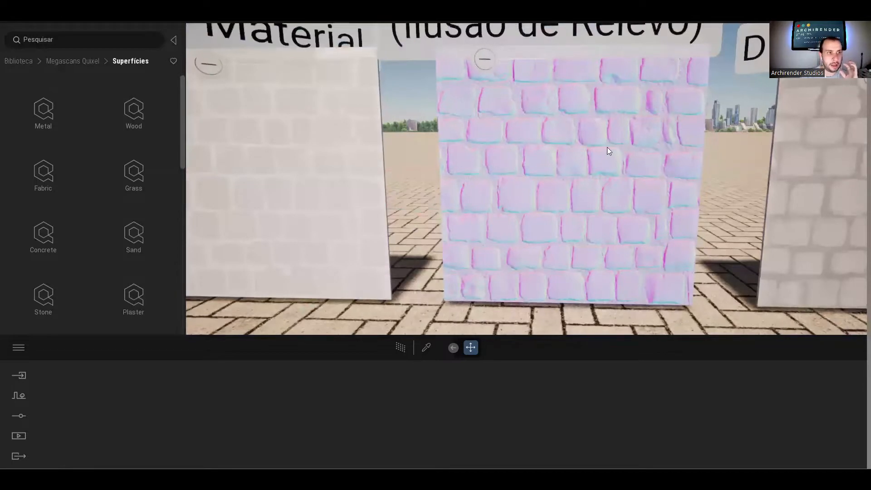
{"action": "key", "text": "s"}
{"action": "key", "text": "w"}
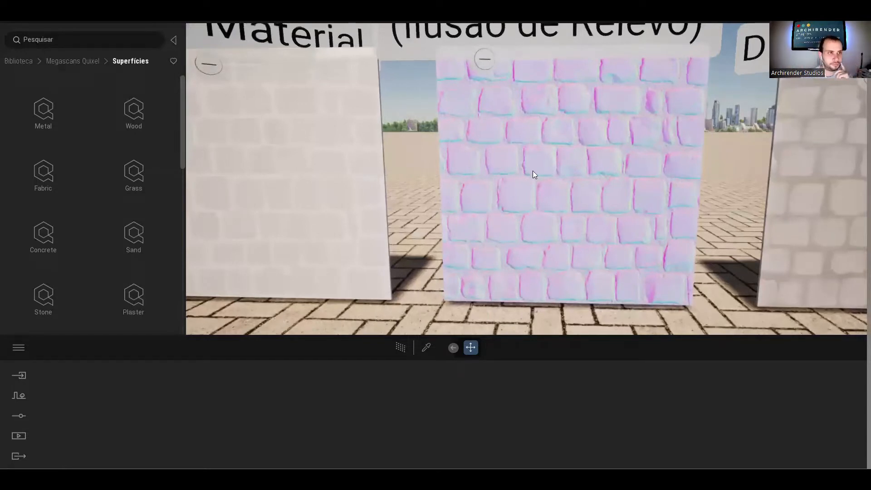
{"action": "key", "text": "s"}
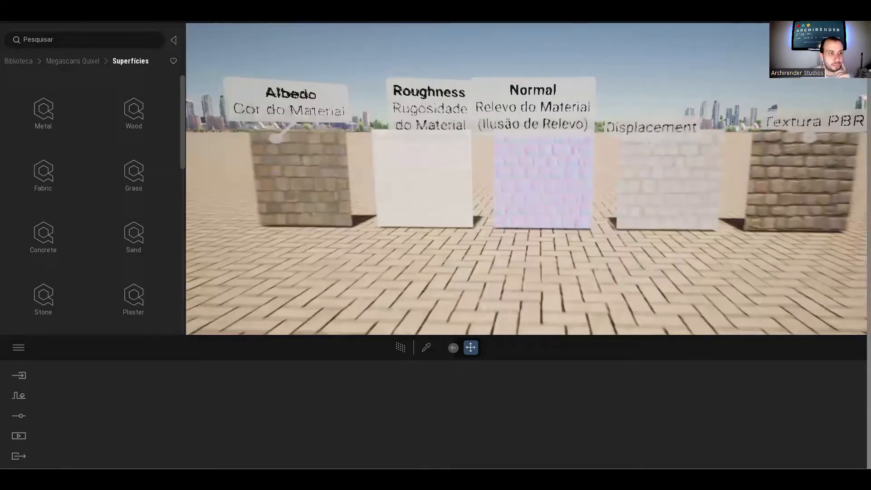
{"action": "key", "text": "w"}
{"action": "key", "text": "d"}
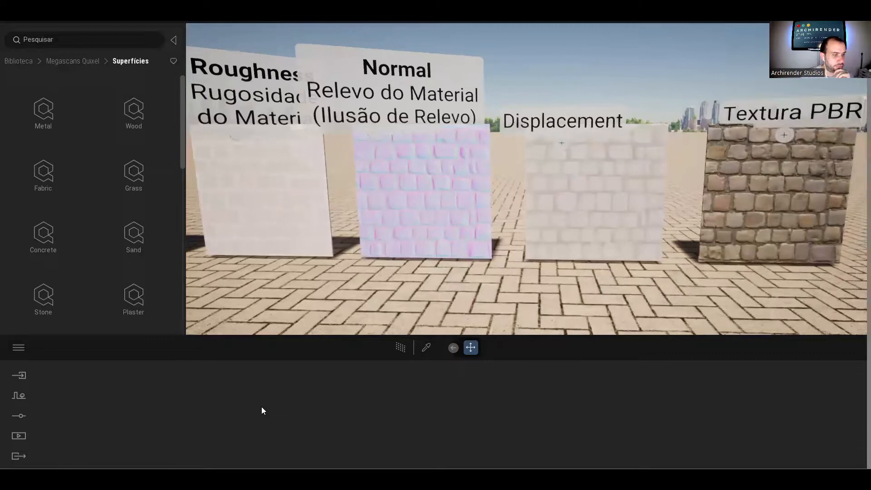
Sample the ground's paving material to review its relief options, and sample the Displacement panel's material for comparison
{"action": "left_click", "coordinate": [425, 348]}
{"action": "left_click", "coordinate": [453, 307]}
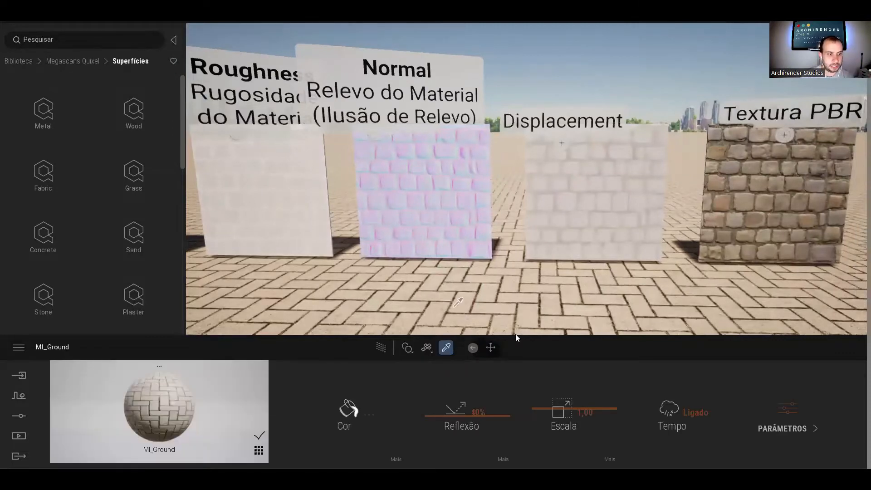
{"action": "left_click", "coordinate": [782, 418]}
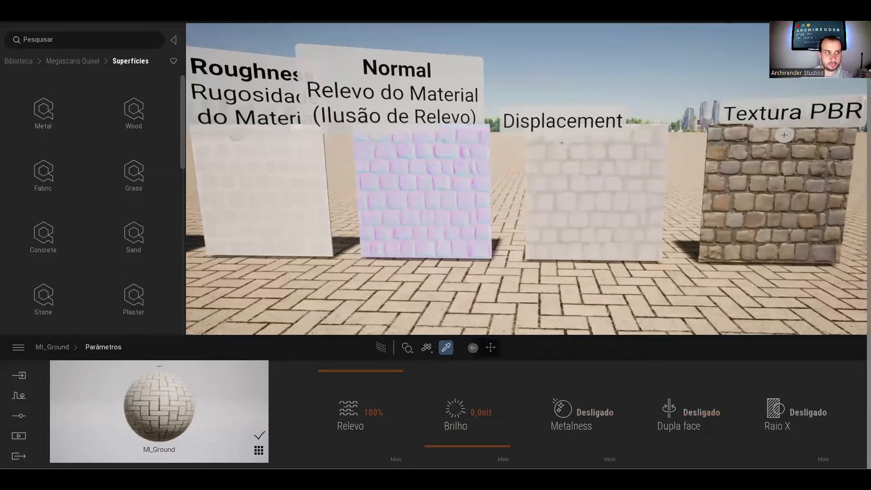
{"action": "left_click", "coordinate": [396, 459]}
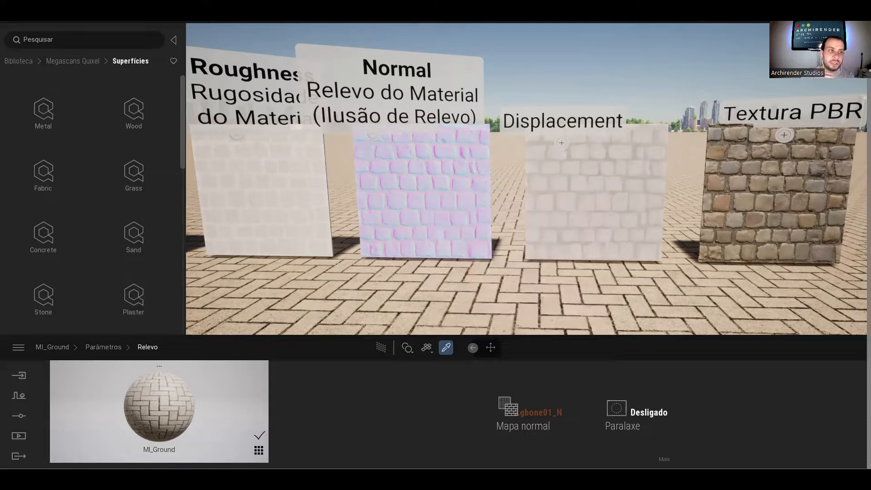
{"action": "left_click", "coordinate": [594, 178]}
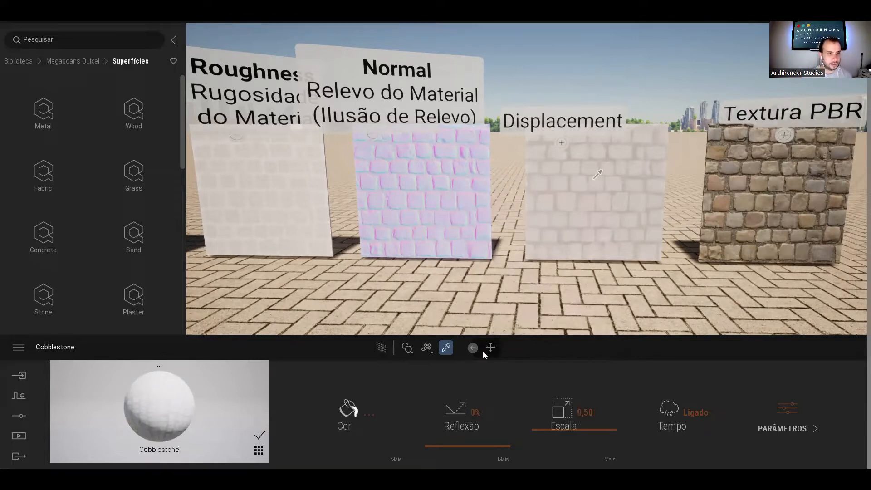
{"action": "key", "text": "Escape"}
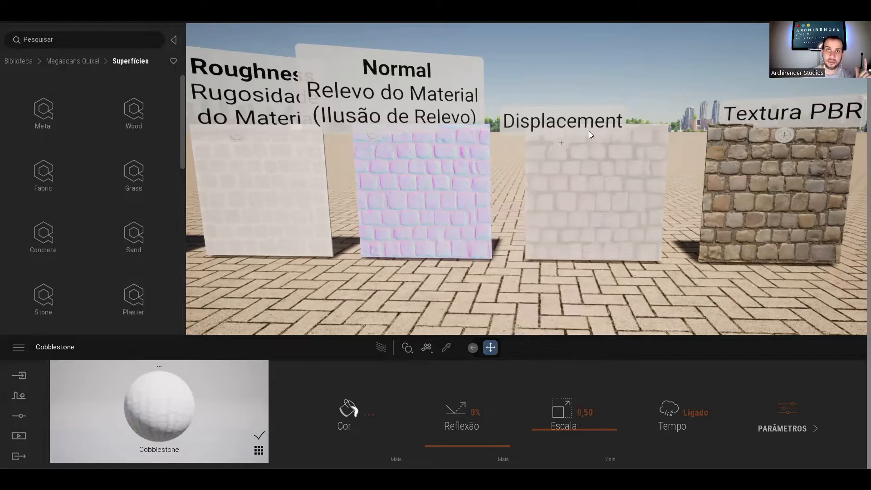
Expand the Displacement panel's note to show its "Desloca a Geometria" description and compare the panel up close with the Normal panel
{"action": "left_click", "coordinate": [564, 139]}
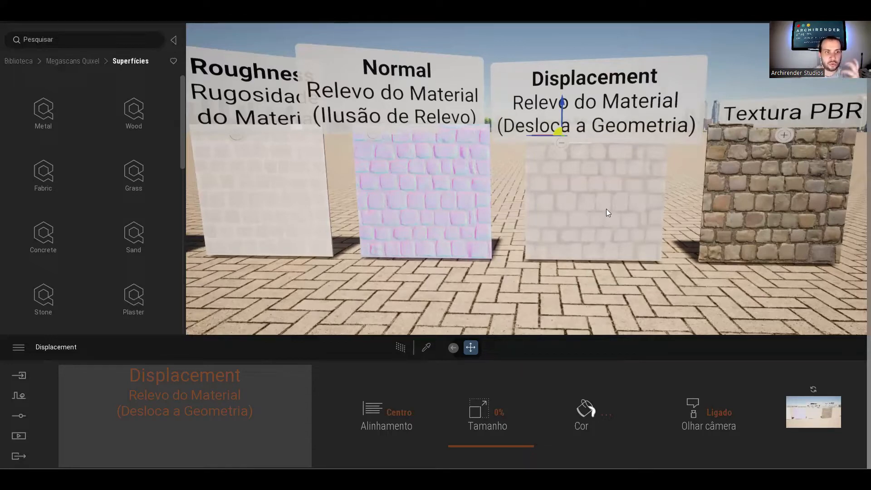
{"action": "scroll", "coordinate": [659, 197], "scroll_direction": "up", "scroll_amount": 3}
{"action": "scroll", "coordinate": [659, 197], "scroll_direction": "down", "scroll_amount": 3}
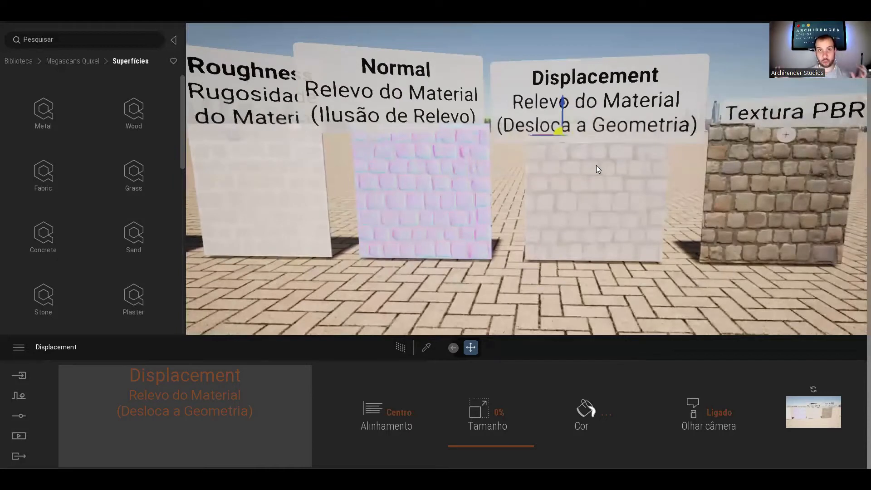
{"action": "scroll", "coordinate": [596, 165], "scroll_direction": "up", "scroll_amount": 3}
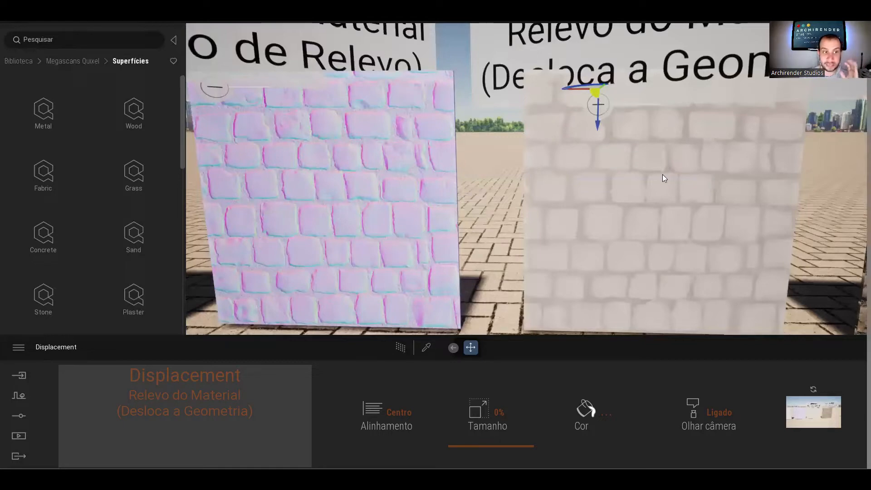
{"action": "scroll", "coordinate": [614, 193], "scroll_direction": "down", "scroll_amount": 4}
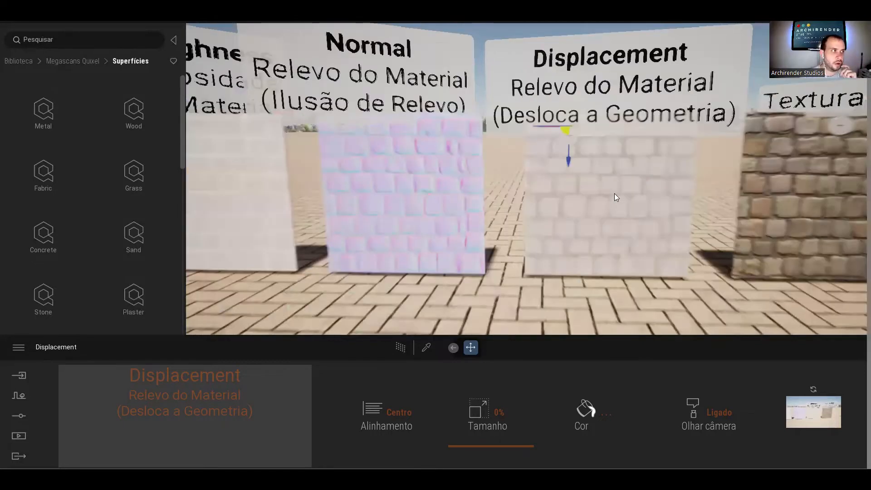
{"action": "scroll", "coordinate": [614, 193], "scroll_direction": "down", "scroll_amount": 3}
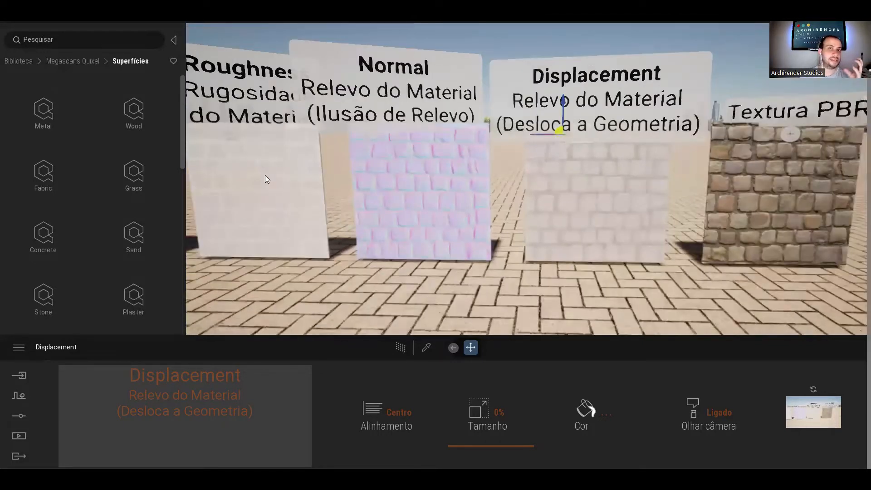
{"action": "scroll", "coordinate": [271, 203], "scroll_direction": "down", "scroll_amount": 1}
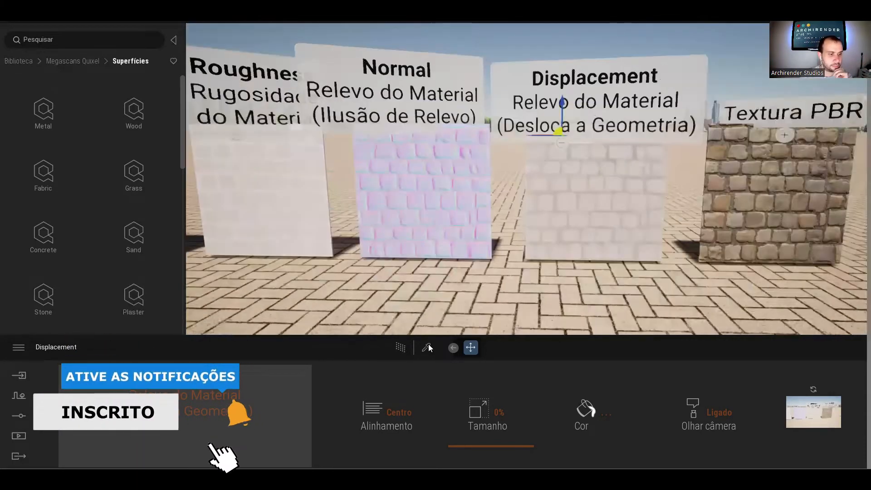
Sample the ground's paving material and turn on parallax in its relief parameters
{"action": "left_click", "coordinate": [426, 346]}
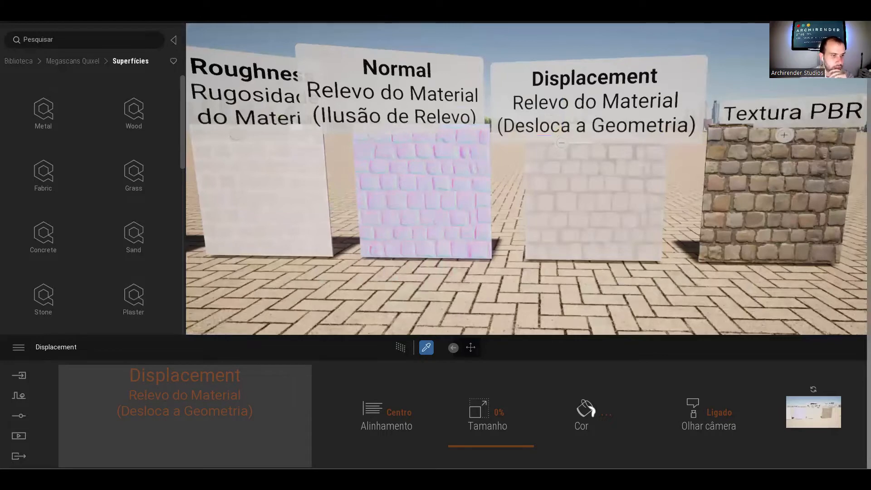
{"action": "left_click", "coordinate": [515, 298]}
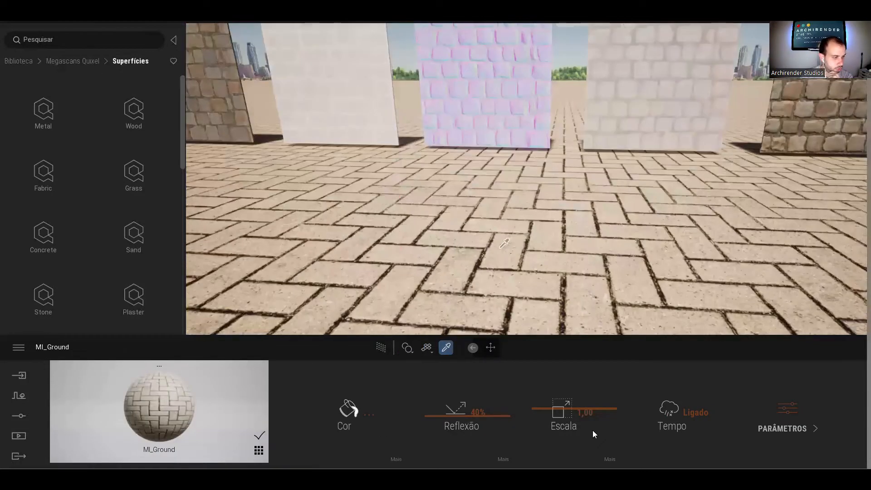
{"action": "left_click", "coordinate": [786, 427]}
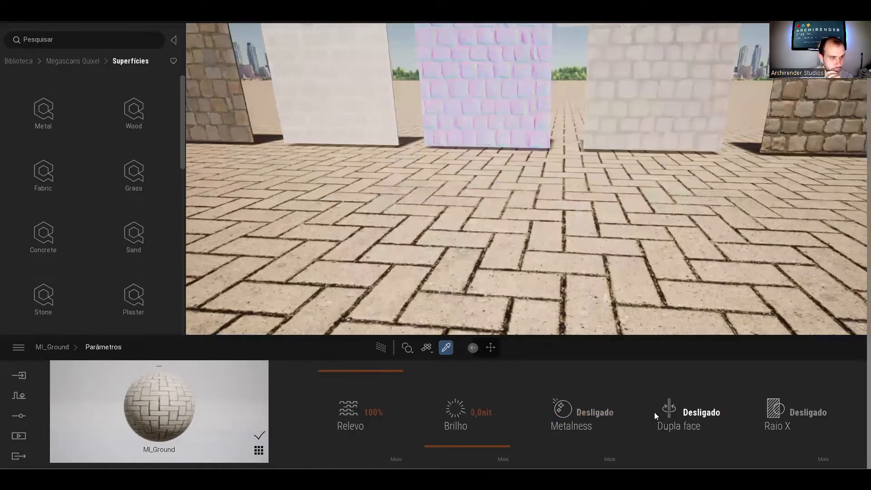
{"action": "left_click", "coordinate": [396, 459]}
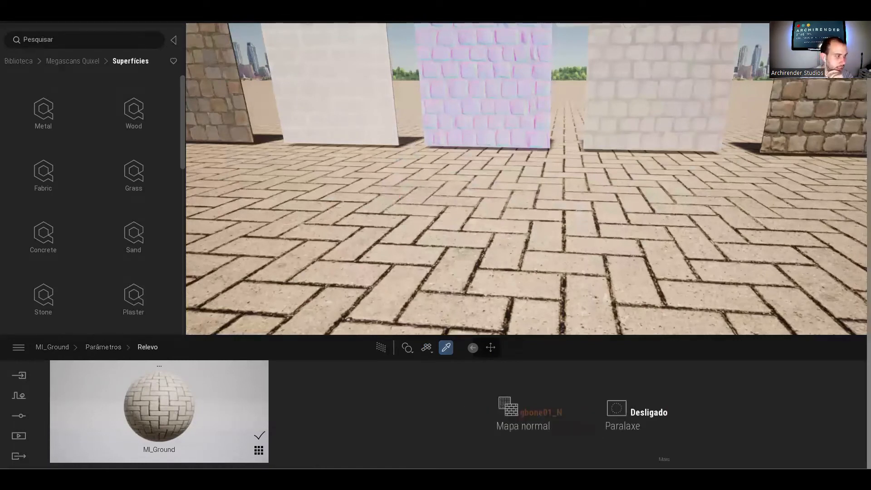
{"action": "left_click", "coordinate": [663, 459]}
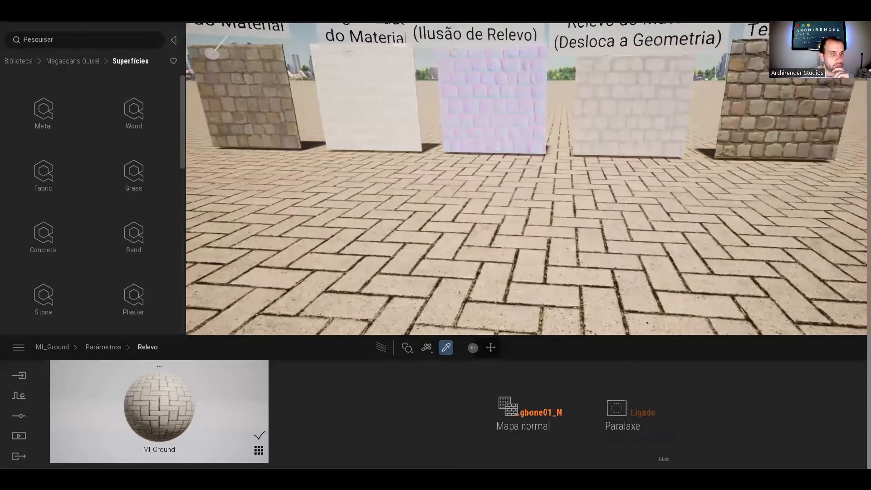
Review the whole row of sample panels with their notes and examine the Albedo panel up close
{"action": "middle_click_drag", "start_coordinate": [567, 145], "coordinate": [480, 213]}
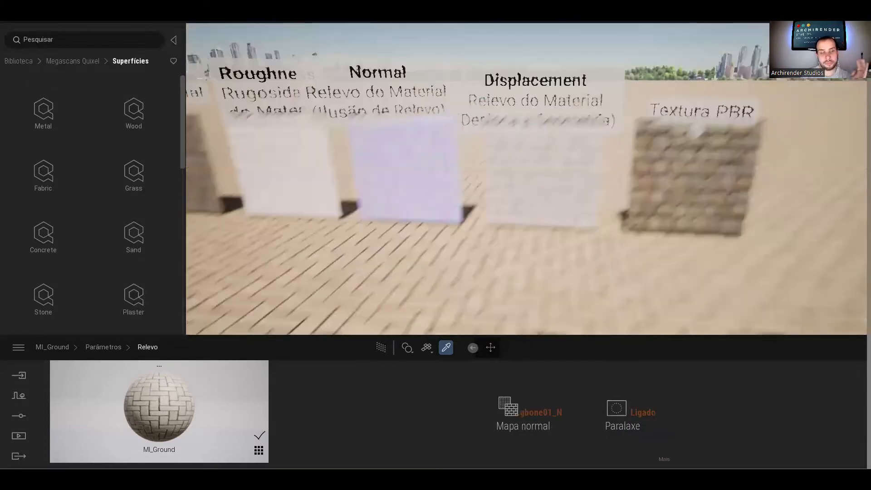
{"action": "middle_click_drag", "start_coordinate": [697, 132], "coordinate": [772, 111]}
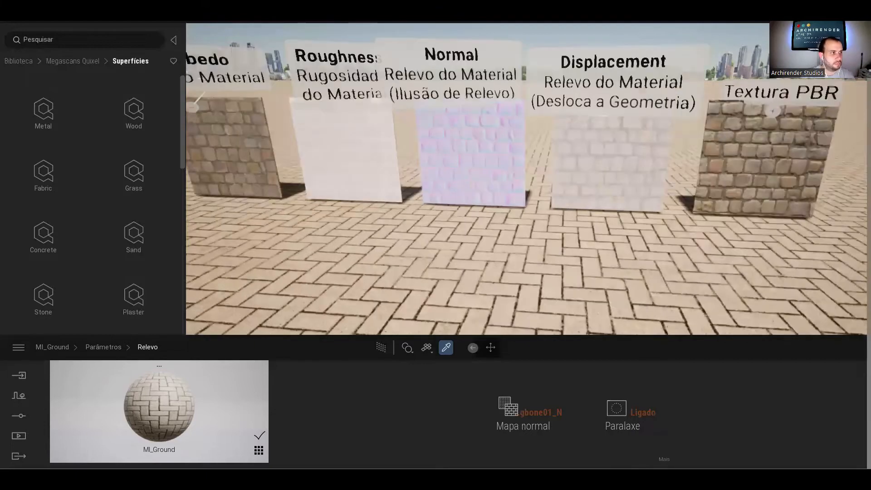
{"action": "key", "text": "s"}
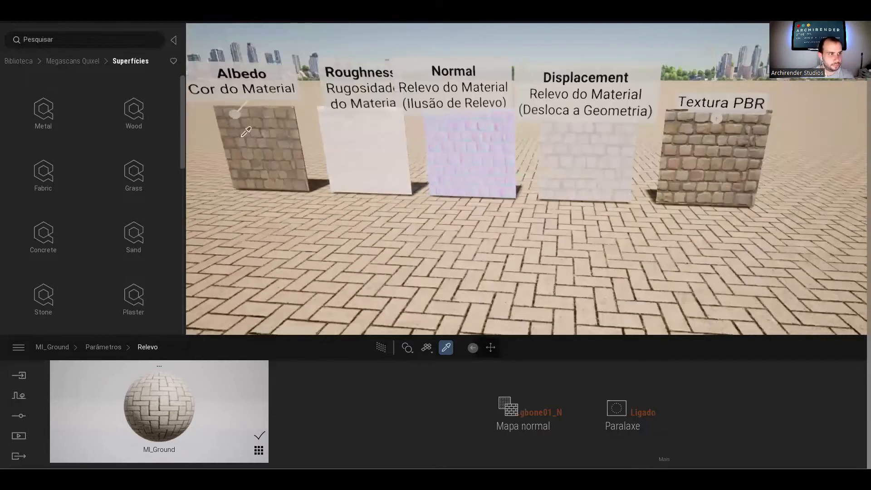
{"action": "middle_click_drag", "start_coordinate": [246, 131], "coordinate": [345, 127]}
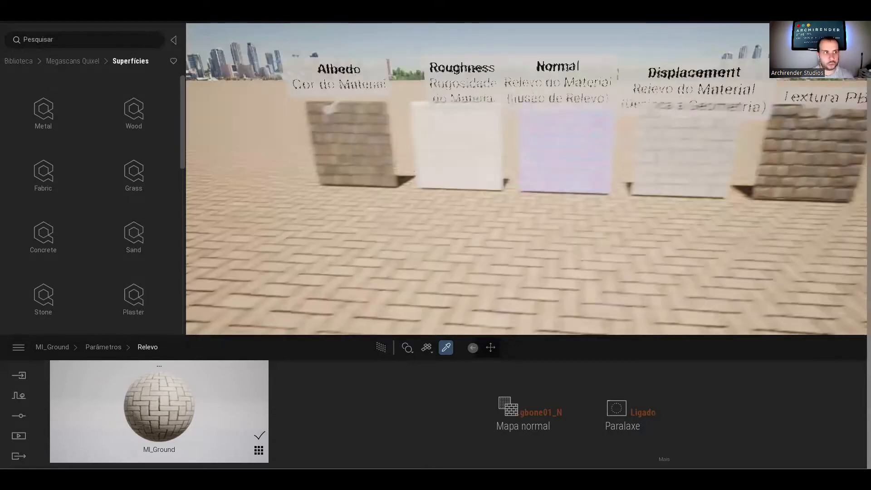
{"action": "scroll", "coordinate": [258, 123], "scroll_direction": "up", "scroll_amount": 3}
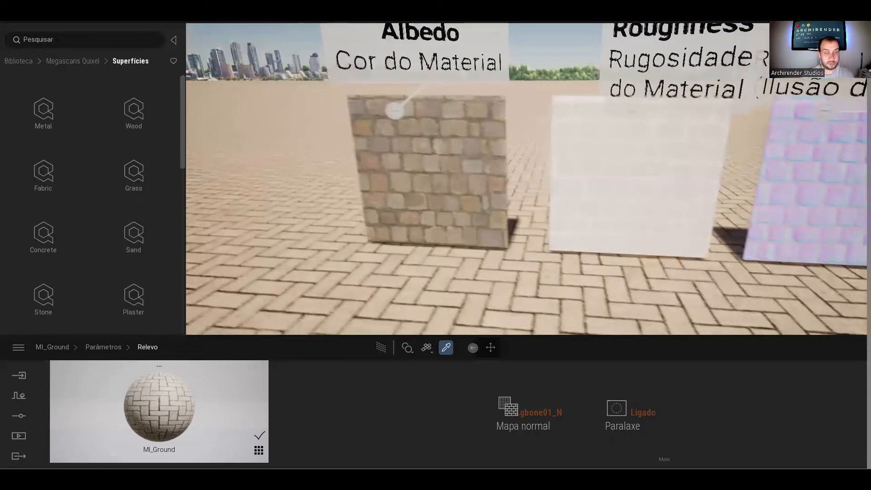
{"action": "scroll", "coordinate": [487, 149], "scroll_direction": "up", "scroll_amount": 3}
{"action": "scroll", "coordinate": [492, 143], "scroll_direction": "down", "scroll_amount": 3}
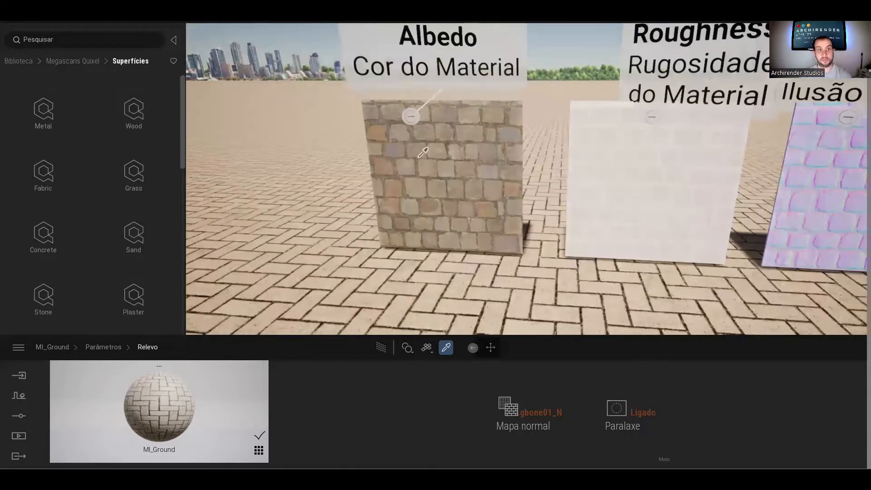
{"action": "scroll", "coordinate": [422, 153], "scroll_direction": "down", "scroll_amount": 2}
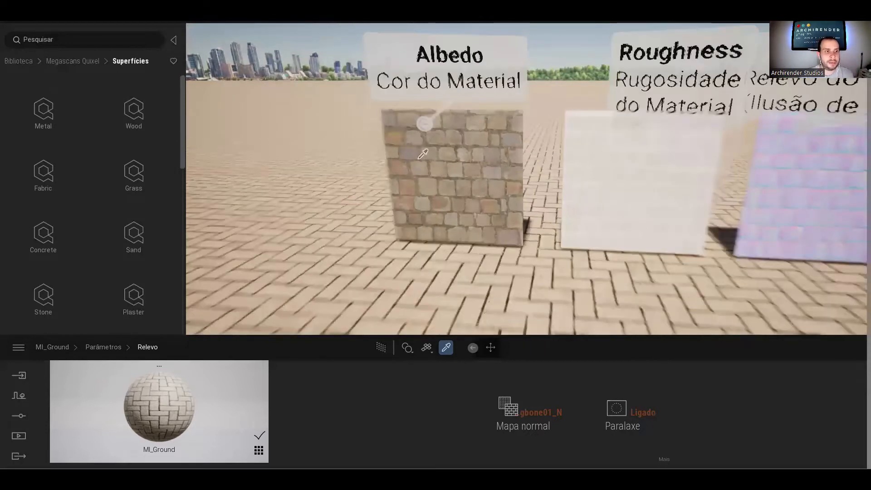
{"action": "scroll", "coordinate": [422, 153], "scroll_direction": "down", "scroll_amount": 2}
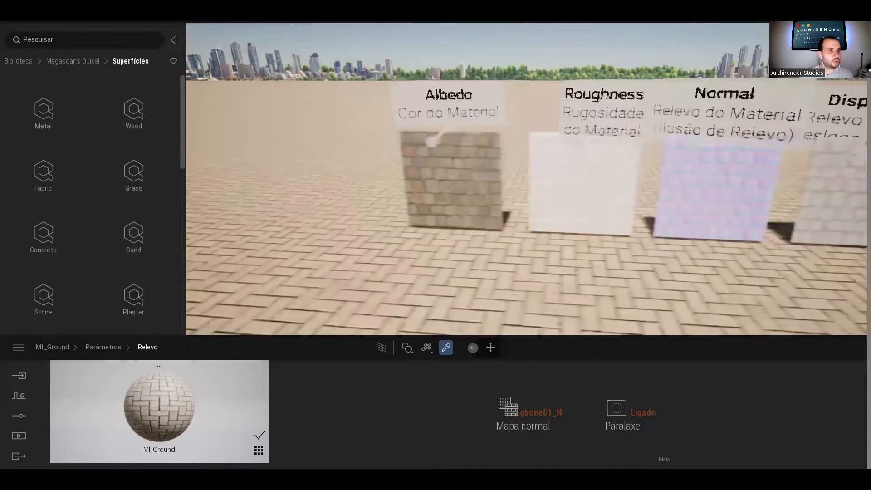
Examine the Textura PBR panel's stone relief up close and at a grazing angle along its surface
{"action": "right_click_drag", "start_coordinate": [423, 153], "coordinate": [582, 181]}
{"action": "scroll", "coordinate": [582, 206], "scroll_direction": "up", "scroll_amount": 3}
{"action": "right_click_drag", "start_coordinate": [634, 217], "coordinate": [582, 206]}
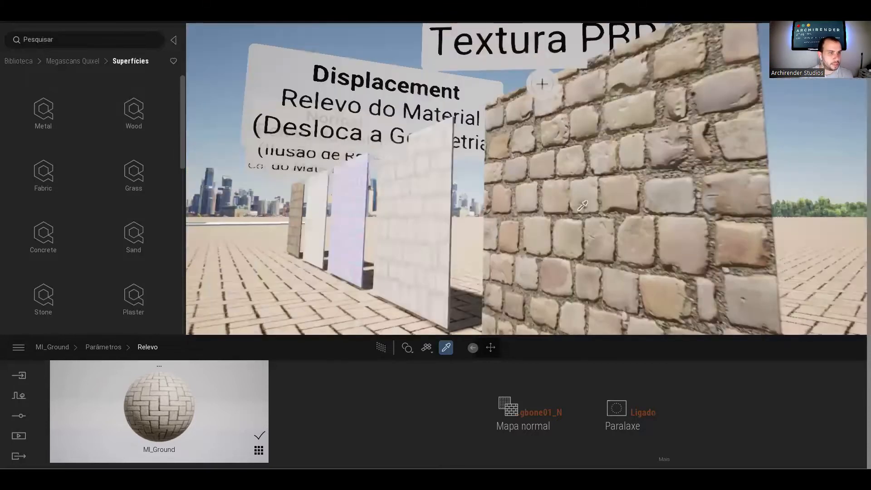
{"action": "scroll", "coordinate": [582, 205], "scroll_direction": "up", "scroll_amount": 1}
{"action": "scroll", "coordinate": [583, 213], "scroll_direction": "up", "scroll_amount": 2}
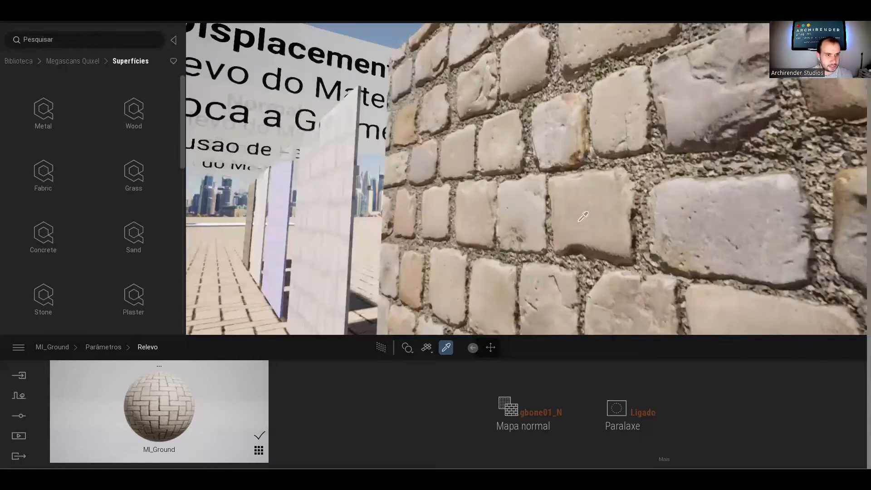
{"action": "right_click_drag", "start_coordinate": [583, 216], "coordinate": [699, 233]}
{"action": "middle_click_drag", "start_coordinate": [696, 238], "coordinate": [590, 190]}
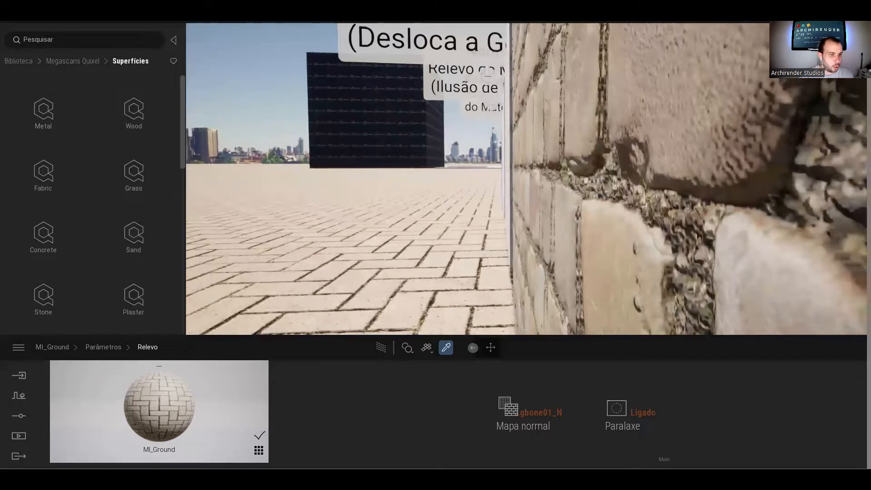
Sample the Textura PBR panel's cobblestone material, try its parallax intensity at 14% and 0%, and set it to 20%
{"action": "left_click", "coordinate": [606, 263]}
{"action": "left_click", "coordinate": [796, 415]}
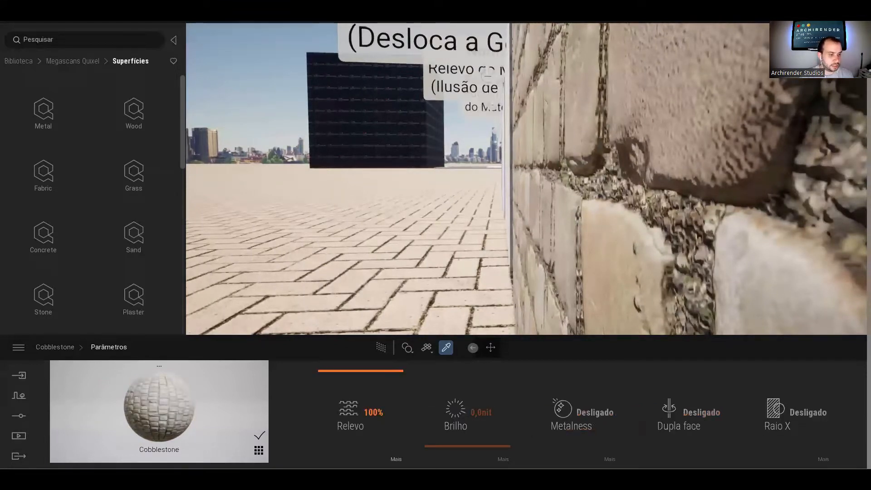
{"action": "left_click", "coordinate": [351, 418]}
{"action": "left_click", "coordinate": [615, 425]}
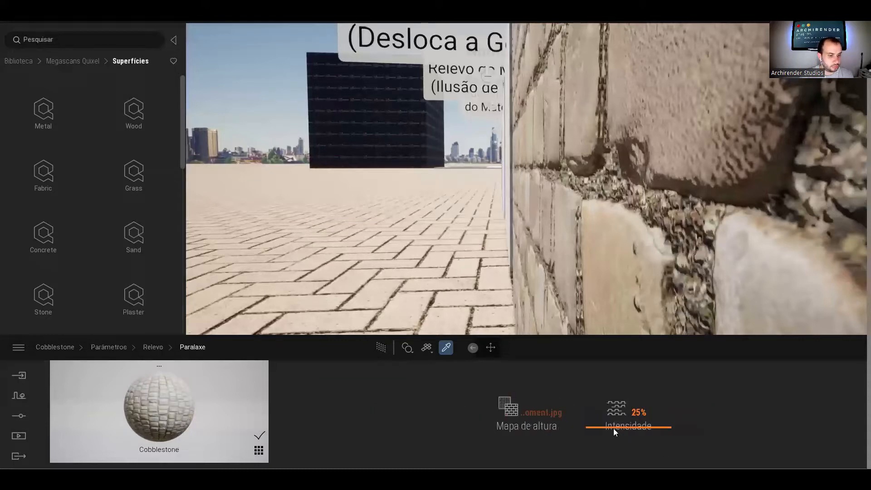
{"action": "mouse_move", "coordinate": [607, 427]}
{"action": "left_mouse_down"}
{"action": "mouse_move", "coordinate": [610, 391]}
{"action": "mouse_move", "coordinate": [610, 436]}
{"action": "left_mouse_up"}
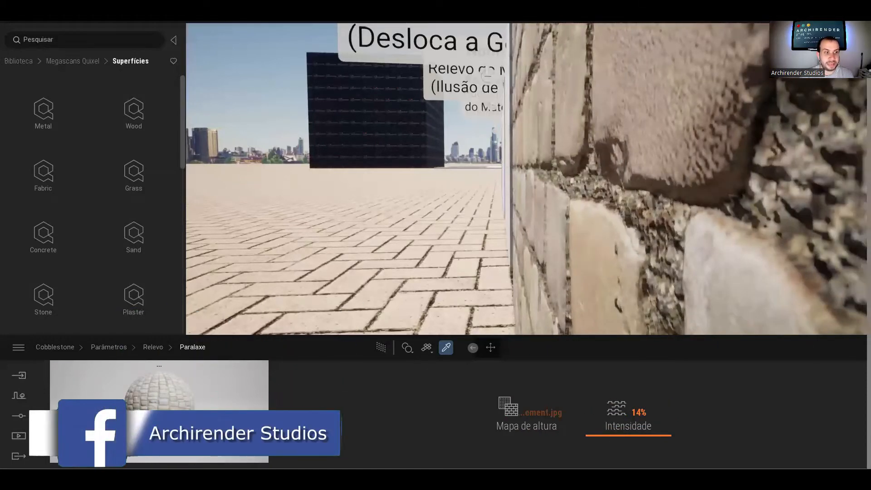
{"action": "left_click_drag", "start_coordinate": [613, 446], "coordinate": [613, 447]}
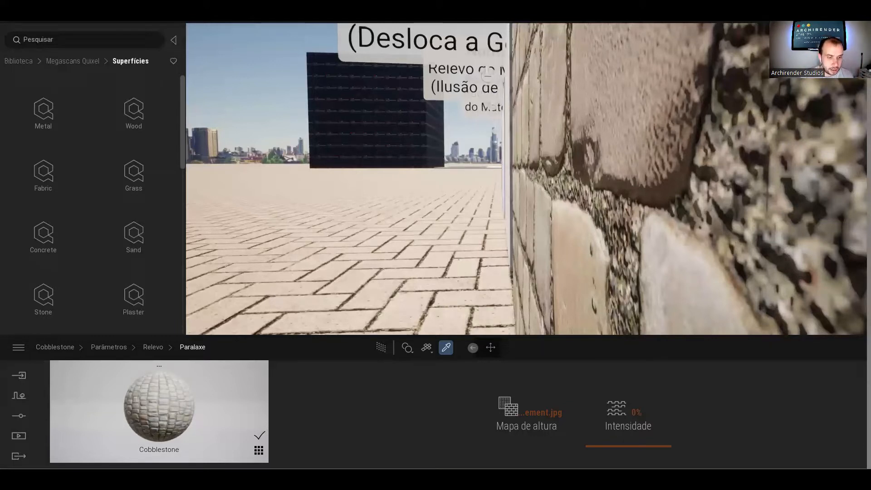
{"action": "left_click_drag", "start_coordinate": [636, 439], "coordinate": [634, 436]}
Inspect the Textura PBR panel's parallax relief edge-on, up close and from an oblique angle beside the Displacement panel
{"action": "scroll", "coordinate": [521, 190], "scroll_direction": "down", "scroll_amount": 2}
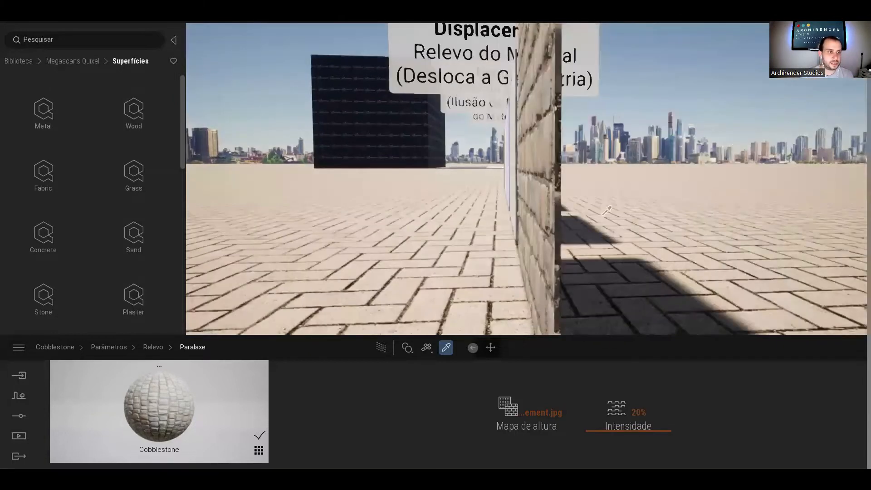
{"action": "scroll", "coordinate": [521, 189], "scroll_direction": "up", "scroll_amount": 1}
{"action": "scroll", "coordinate": [521, 190], "scroll_direction": "up", "scroll_amount": 3}
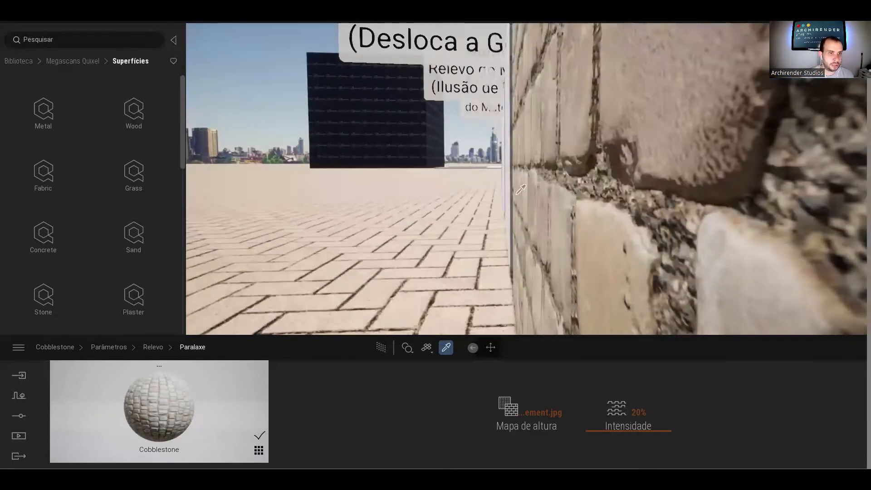
{"action": "scroll", "coordinate": [521, 189], "scroll_direction": "down", "scroll_amount": 1}
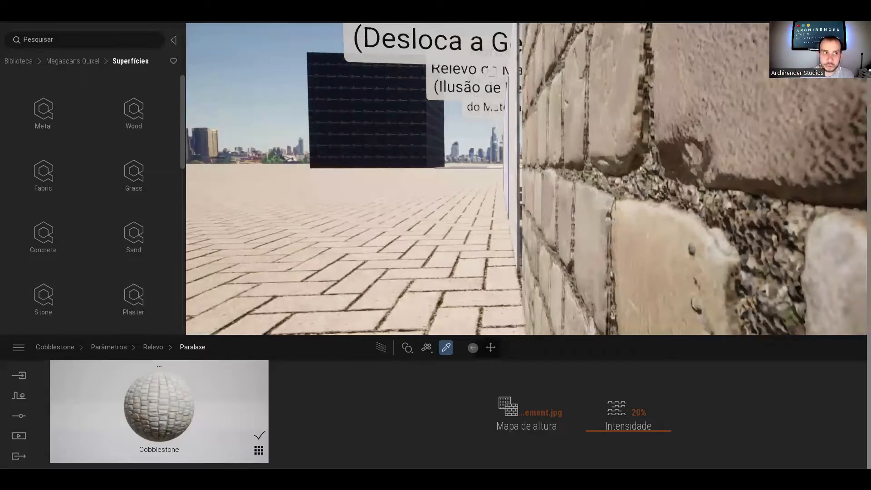
{"action": "middle_click_drag", "start_coordinate": [520, 189], "coordinate": [594, 191], "text": "shift"}
{"action": "right_click_drag", "start_coordinate": [520, 190], "coordinate": [582, 156]}
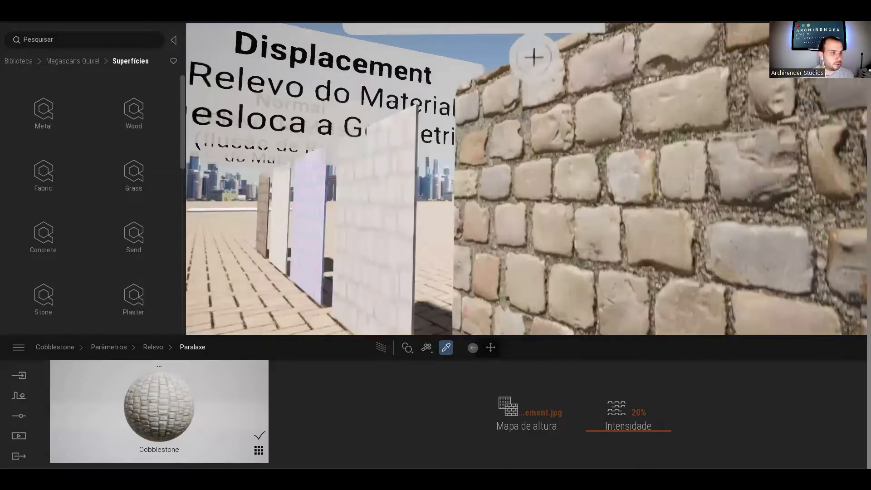
Select the Textura PBR note and examine its stone panel's relief from near and far
{"action": "right_click_drag", "start_coordinate": [521, 190], "coordinate": [516, 131]}
{"action": "left_click", "coordinate": [488, 348]}
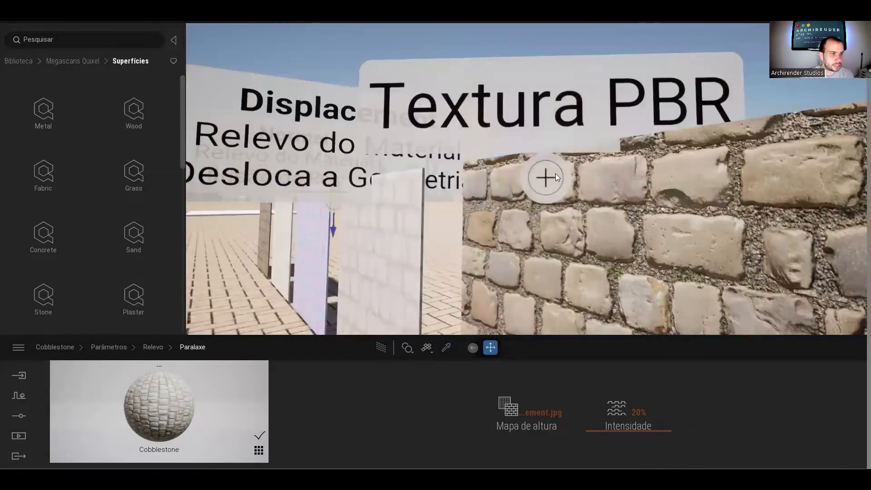
{"action": "left_click", "coordinate": [546, 185]}
{"action": "scroll", "coordinate": [549, 138], "scroll_direction": "down", "scroll_amount": 4}
{"action": "scroll", "coordinate": [538, 234], "scroll_direction": "down", "scroll_amount": 1}
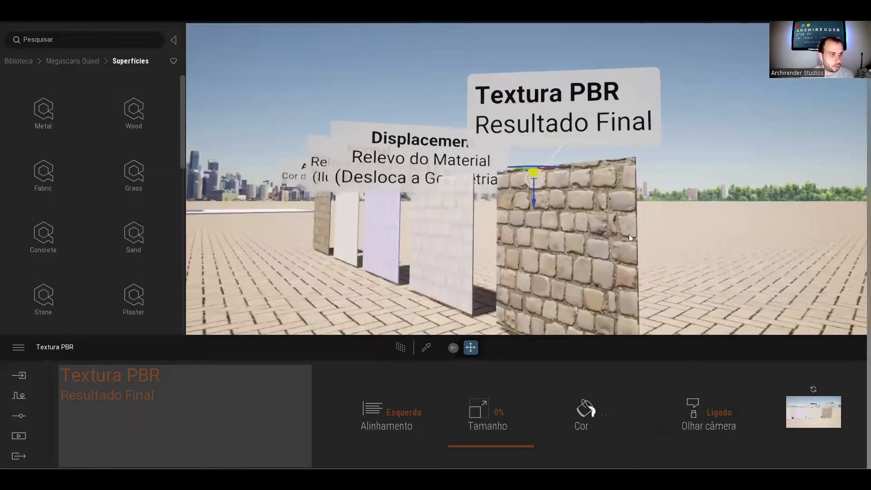
{"action": "scroll", "coordinate": [538, 234], "scroll_direction": "up", "scroll_amount": 1}
{"action": "scroll", "coordinate": [436, 236], "scroll_direction": "down", "scroll_amount": 1}
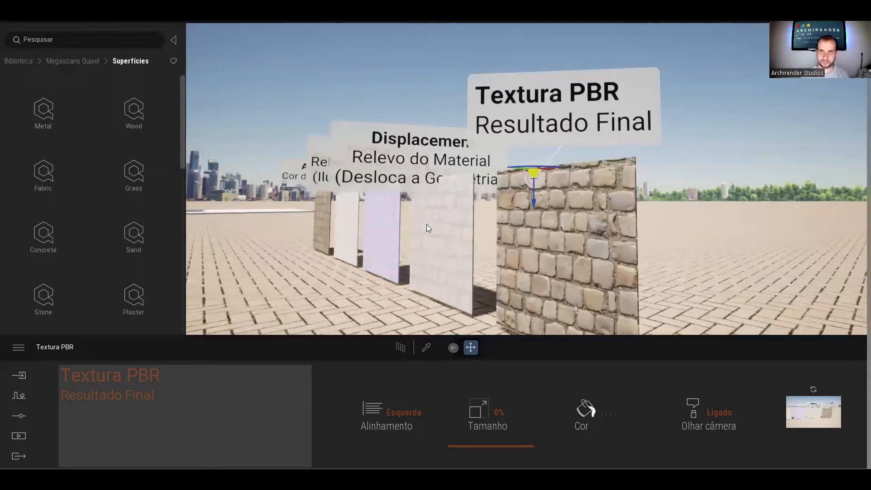
{"action": "scroll", "coordinate": [440, 229], "scroll_direction": "up", "scroll_amount": 3}
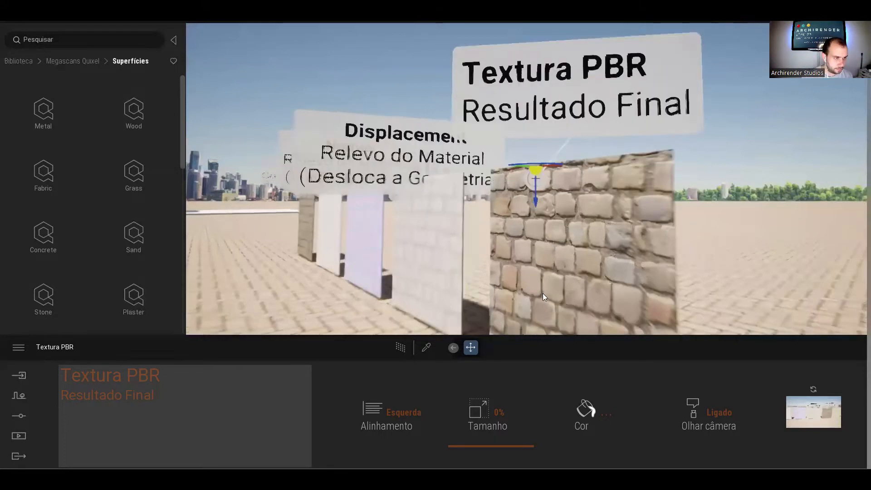
{"action": "scroll", "coordinate": [550, 216], "scroll_direction": "down", "scroll_amount": 4}
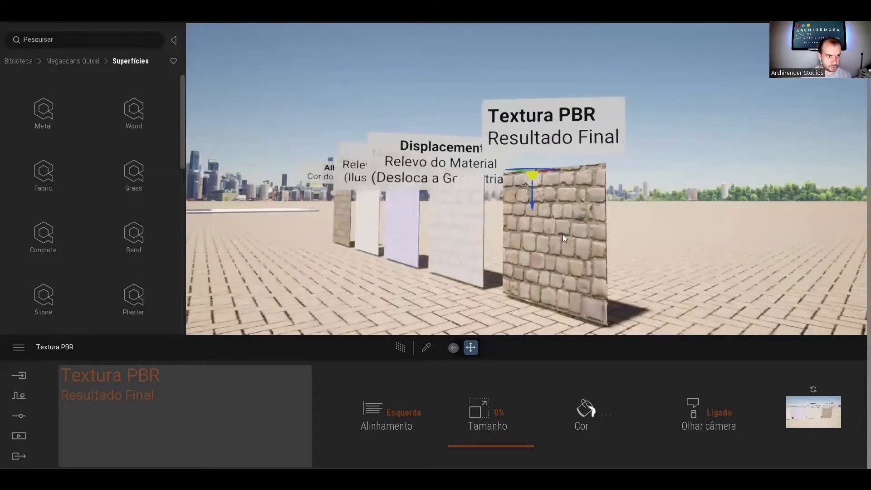
{"action": "scroll", "coordinate": [359, 219], "scroll_direction": "up", "scroll_amount": 3}
{"action": "scroll", "coordinate": [418, 215], "scroll_direction": "up", "scroll_amount": 1}
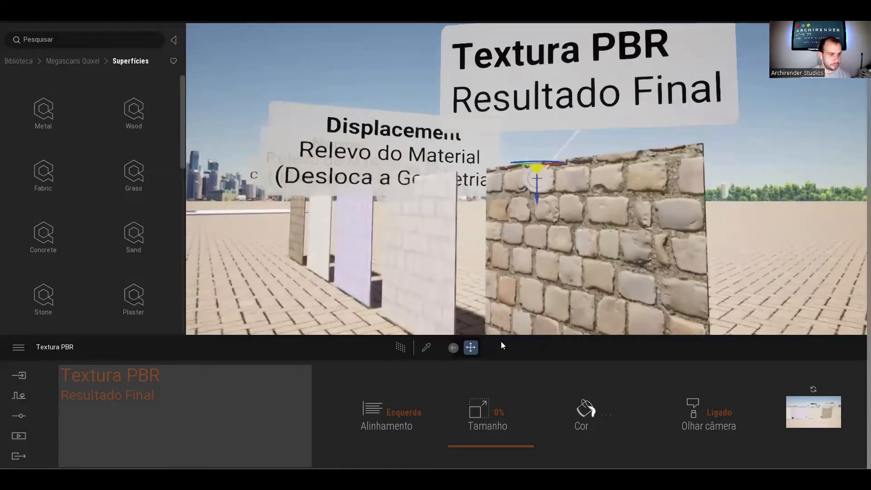
Compare the flat Albedo panel up close with the Textura PBR panel's relief from above and at an oblique angle
{"action": "middle_click_drag", "start_coordinate": [350, 258], "coordinate": [807, 272]}
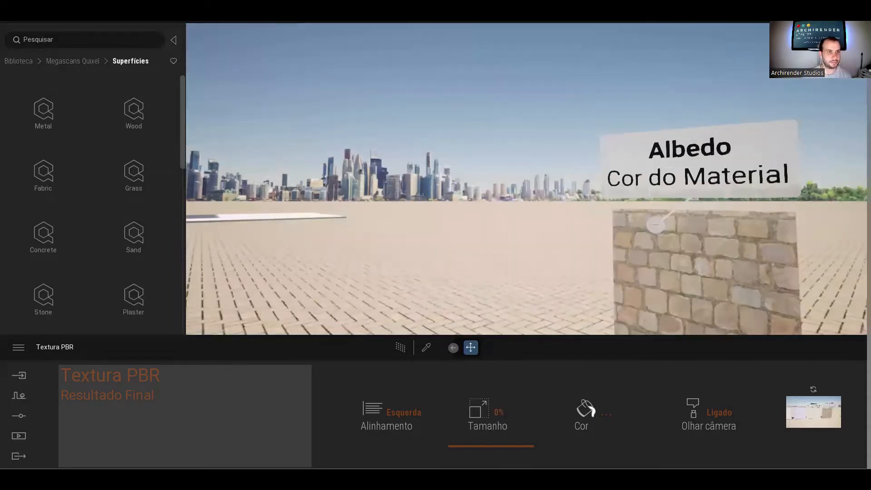
{"action": "right_click_drag", "start_coordinate": [490, 195], "coordinate": [638, 190]}
{"action": "scroll", "coordinate": [638, 190], "scroll_direction": "up", "scroll_amount": 1}
{"action": "scroll", "coordinate": [714, 222], "scroll_direction": "down", "scroll_amount": 1}
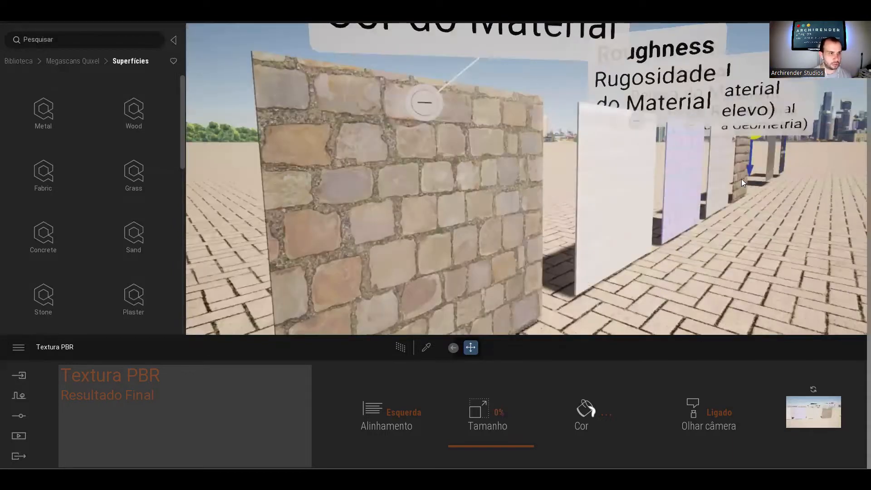
{"action": "middle_click_drag", "start_coordinate": [743, 155], "coordinate": [608, 223]}
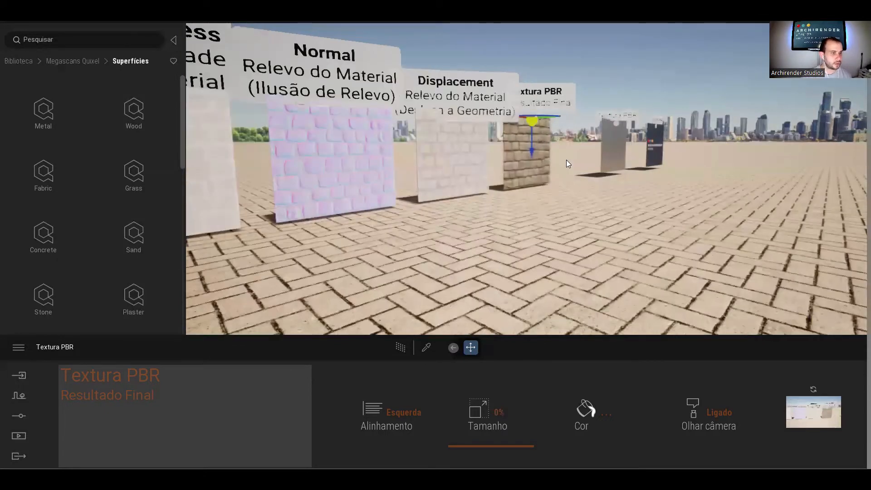
{"action": "right_click_drag", "start_coordinate": [566, 160], "coordinate": [566, 226]}
{"action": "middle_click_drag", "start_coordinate": [623, 147], "coordinate": [580, 149]}
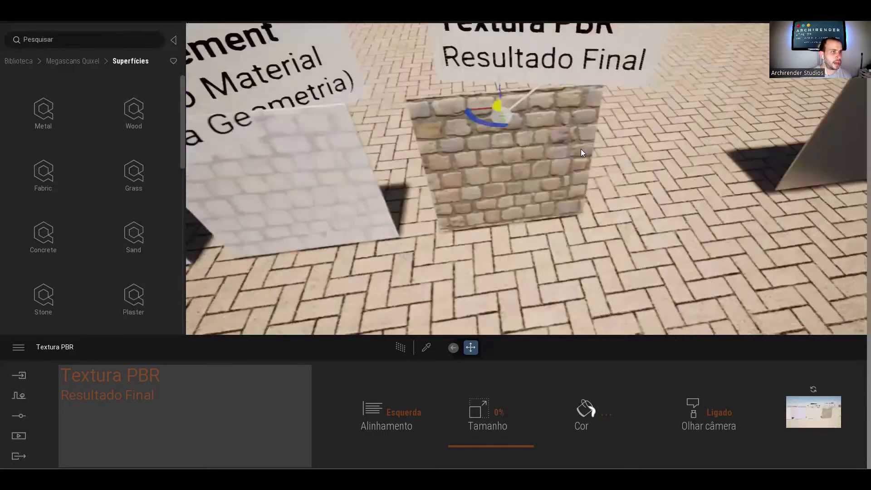
{"action": "scroll", "coordinate": [580, 149], "scroll_direction": "up", "scroll_amount": 3}
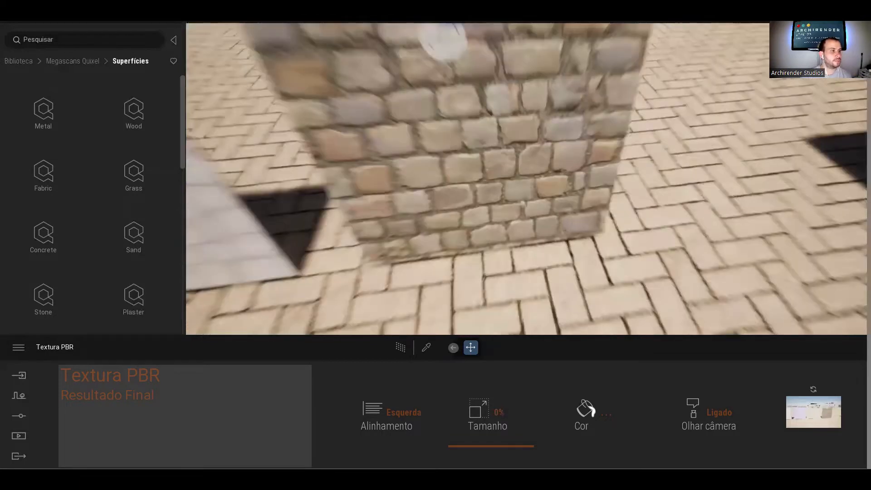
{"action": "middle_click_drag", "start_coordinate": [576, 245], "coordinate": [519, 204], "text": "shift"}
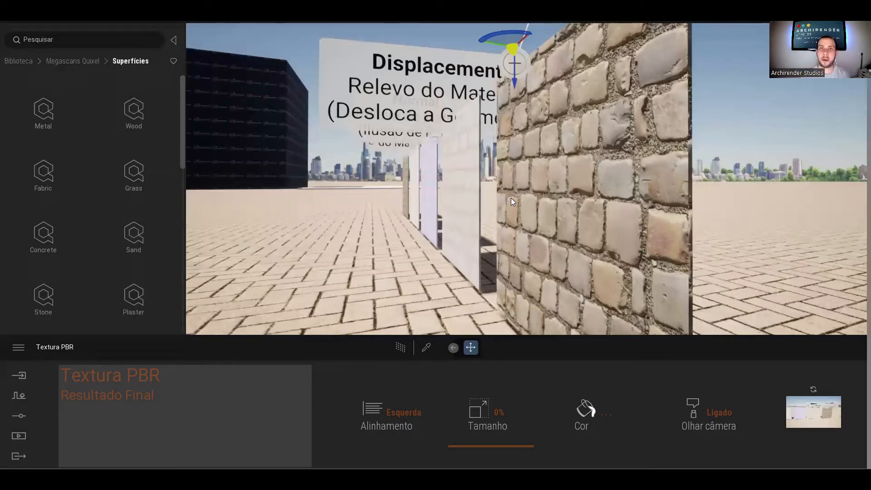
Review the row of annotated panels from Textura PBR back to Albedo
{"action": "scroll", "coordinate": [582, 180], "scroll_direction": "down", "scroll_amount": 2}
{"action": "middle_click_drag", "start_coordinate": [583, 180], "coordinate": [597, 182]}
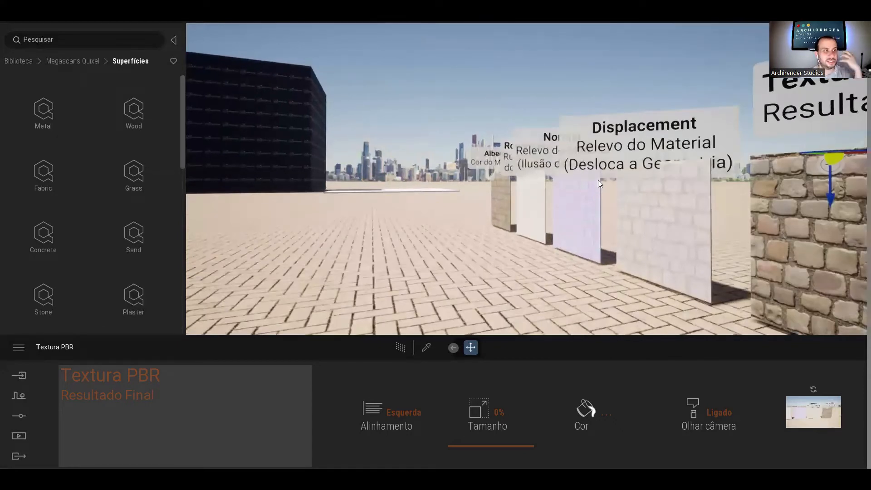
{"action": "key", "text": "w"}
{"action": "right_click_drag", "start_coordinate": [573, 140], "coordinate": [726, 148]}
{"action": "key", "text": "s"}
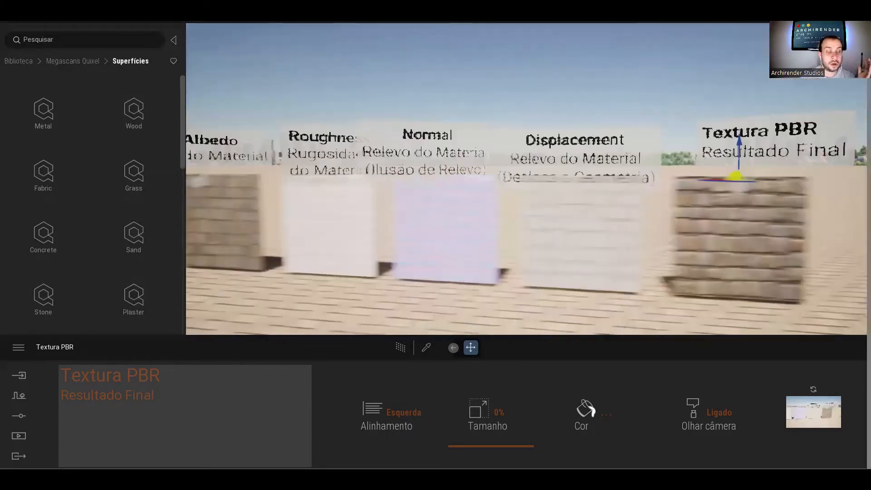
{"action": "right_click_drag", "start_coordinate": [213, 68], "coordinate": [36, 58]}
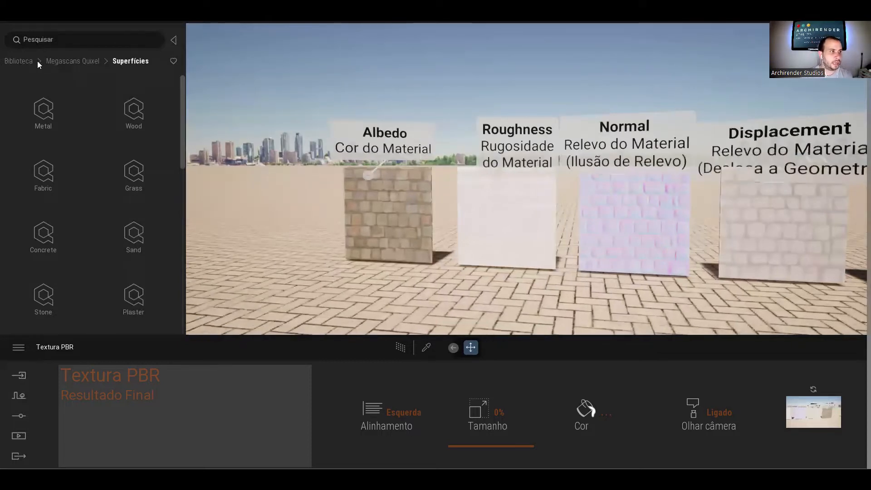
{"action": "left_click", "coordinate": [98, 91]}
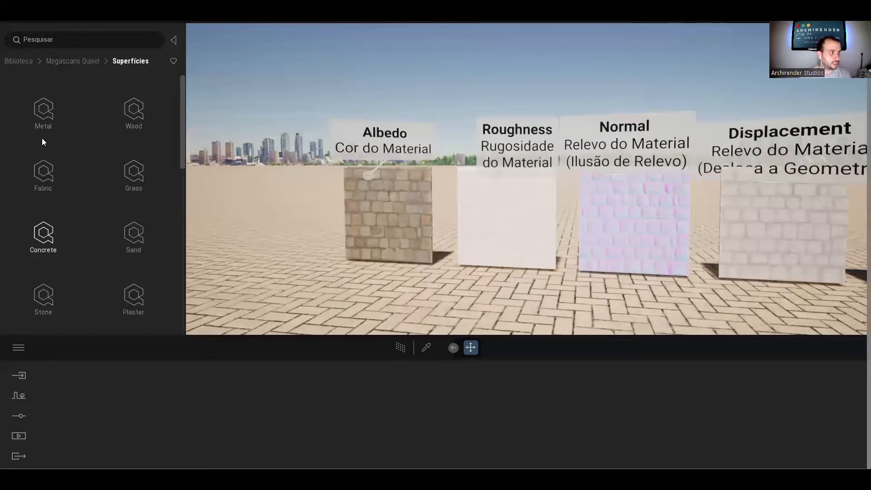
{"action": "key", "text": "Escape"}
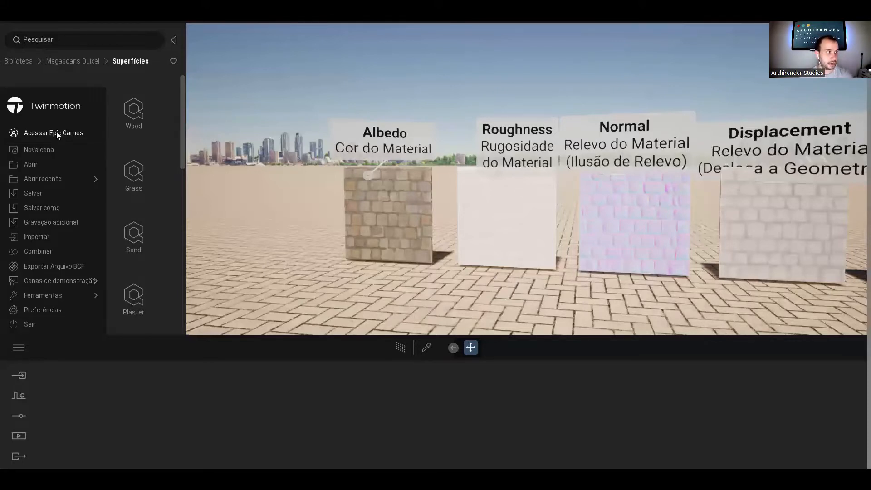
{"action": "left_click", "coordinate": [18, 348]}
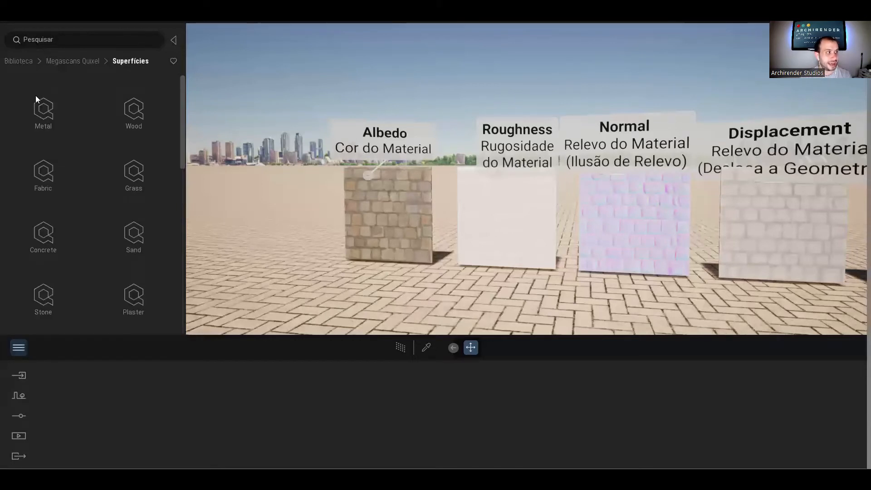
{"action": "key", "text": "Escape"}
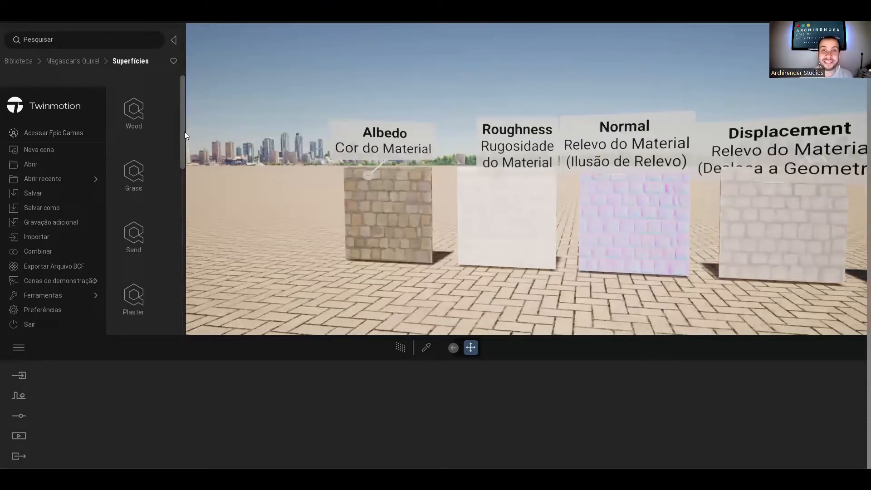
{"action": "left_click", "coordinate": [35, 108]}
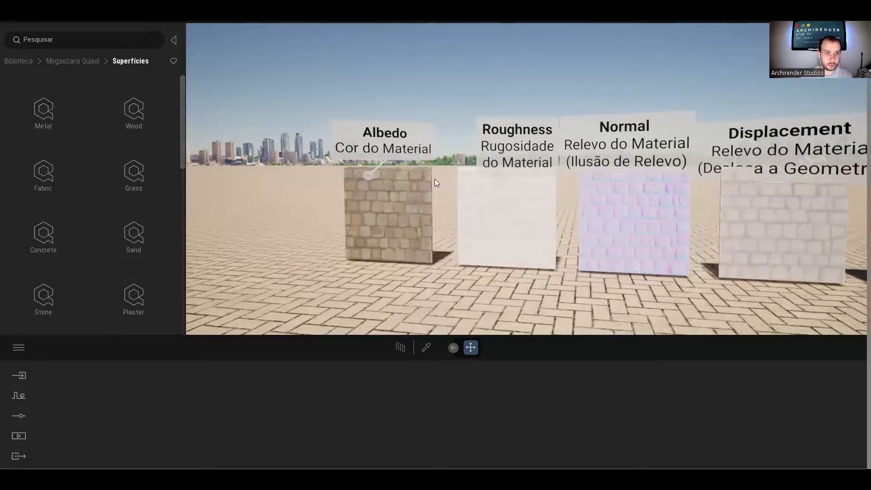
Sample the Textura PBR panel's cobblestone material and inspect its colour settings with the albedo texture
{"action": "right_click_drag", "start_coordinate": [435, 179], "coordinate": [523, 196]}
{"action": "scroll", "coordinate": [523, 196], "scroll_direction": "down", "scroll_amount": 2}
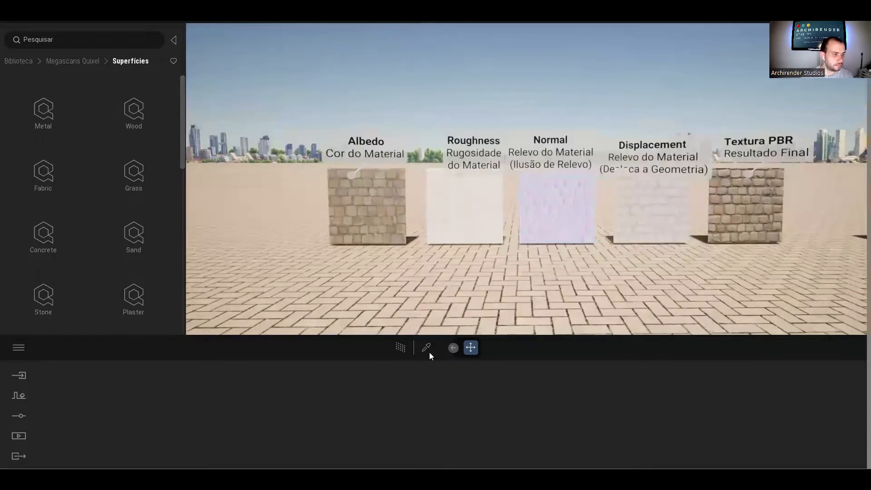
{"action": "left_click", "coordinate": [427, 349]}
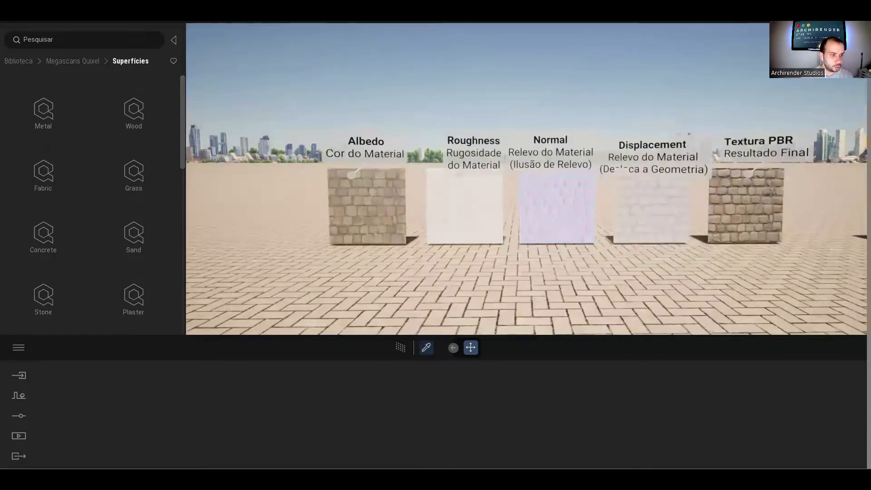
{"action": "left_click", "coordinate": [508, 305]}
{"action": "left_click", "coordinate": [747, 208]}
{"action": "left_click", "coordinate": [413, 401]}
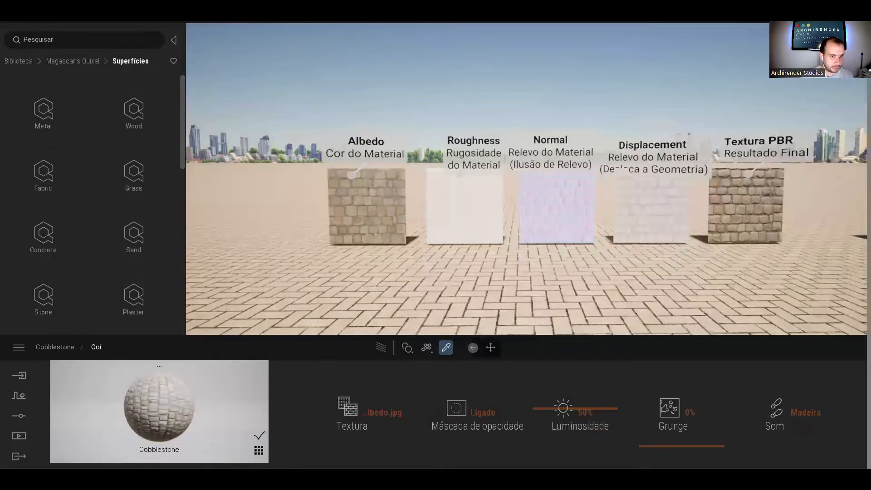
{"action": "left_click", "coordinate": [55, 347]}
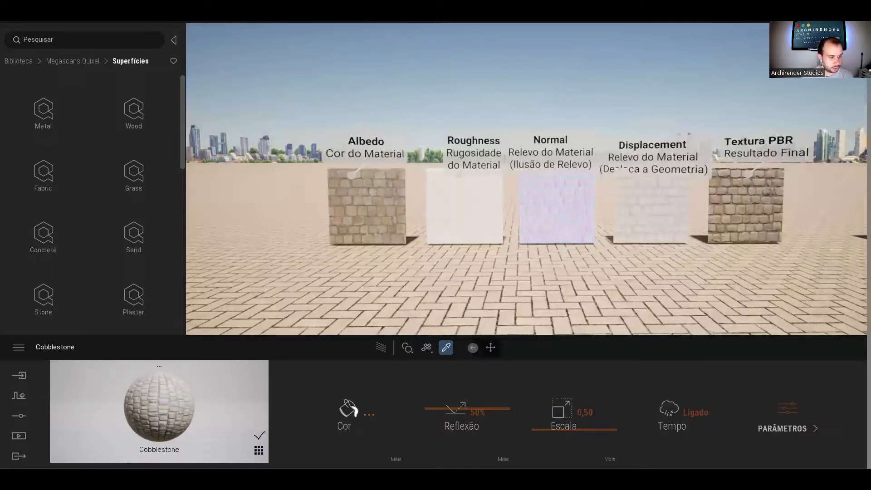
{"action": "left_click", "coordinate": [391, 418]}
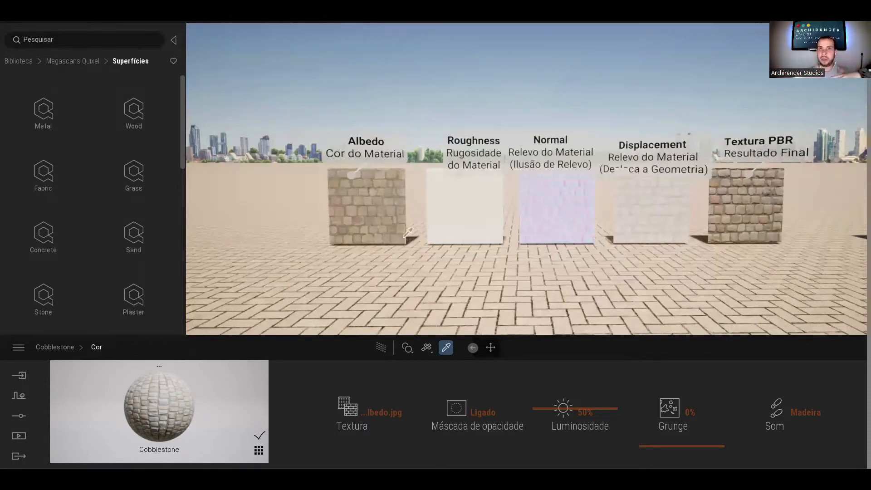
{"action": "left_click", "coordinate": [55, 347]}
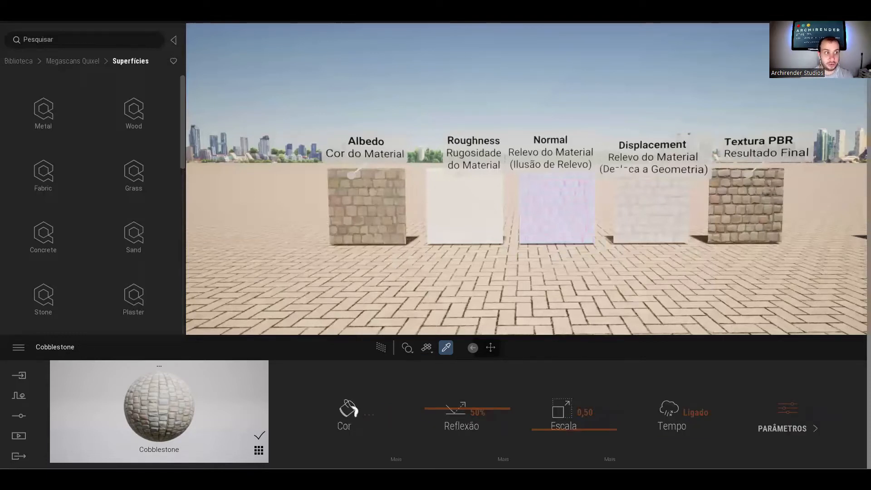
Inspect the cobblestone material's reflection settings to see its roughness texture, and return to the material's main settings
{"action": "left_click", "coordinate": [543, 423]}
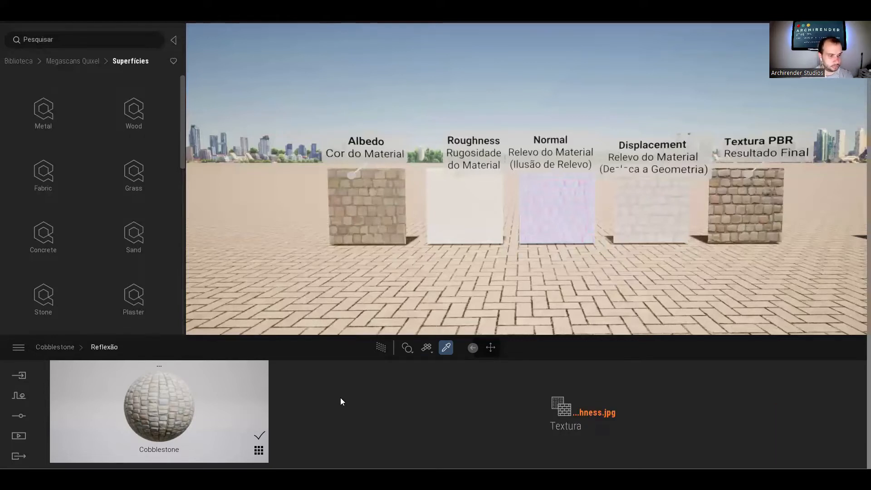
{"action": "right_click", "coordinate": [481, 426]}
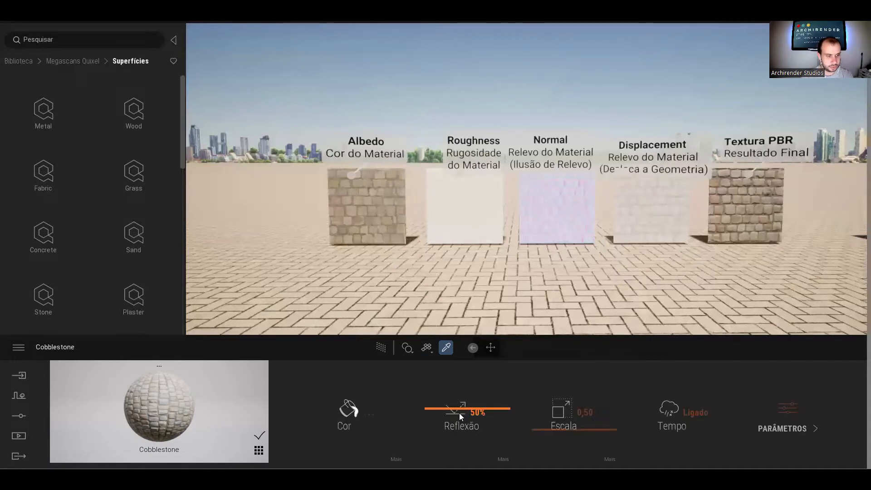
{"action": "left_click", "coordinate": [571, 417]}
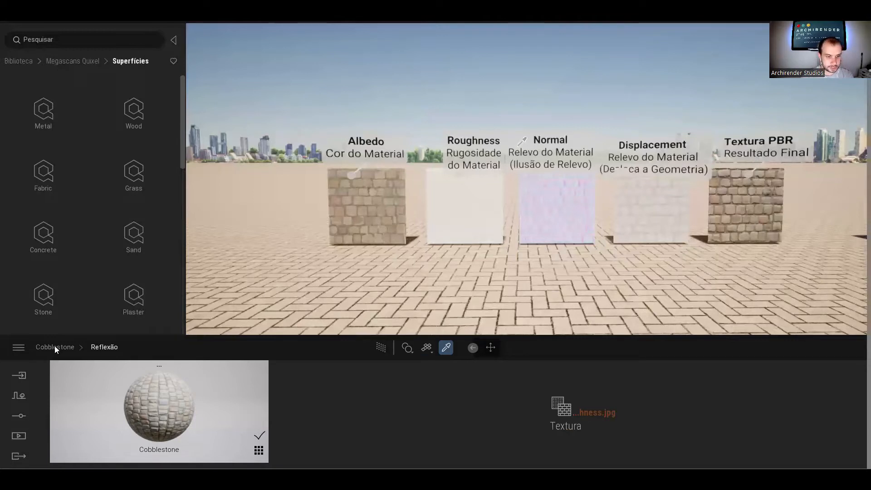
{"action": "right_click", "coordinate": [787, 430]}
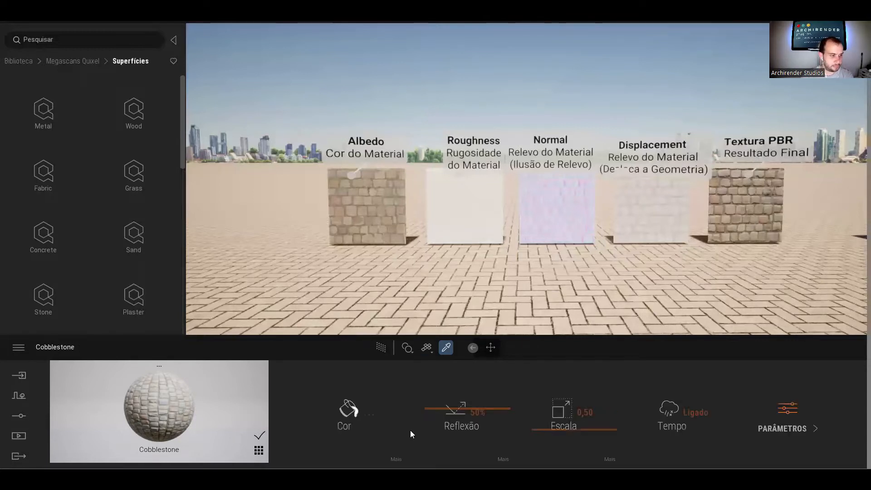
Inspect the cobblestone material's normal map in the relief settings and preview the displacement height map under parallax
{"action": "left_click", "coordinate": [782, 428]}
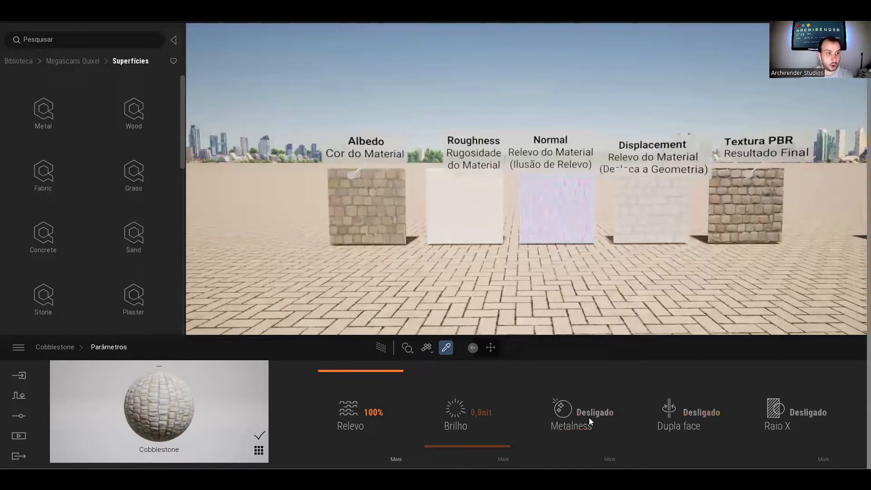
{"action": "left_click", "coordinate": [396, 459]}
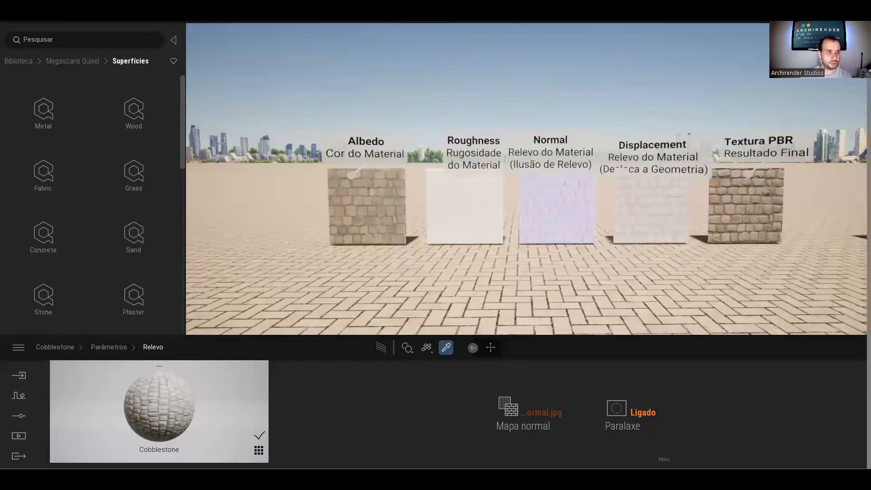
{"action": "scroll", "coordinate": [773, 195], "scroll_direction": "up", "scroll_amount": 3}
{"action": "scroll", "coordinate": [774, 195], "scroll_direction": "up", "scroll_amount": 3}
{"action": "middle_click_drag", "start_coordinate": [773, 195], "coordinate": [514, 239]}
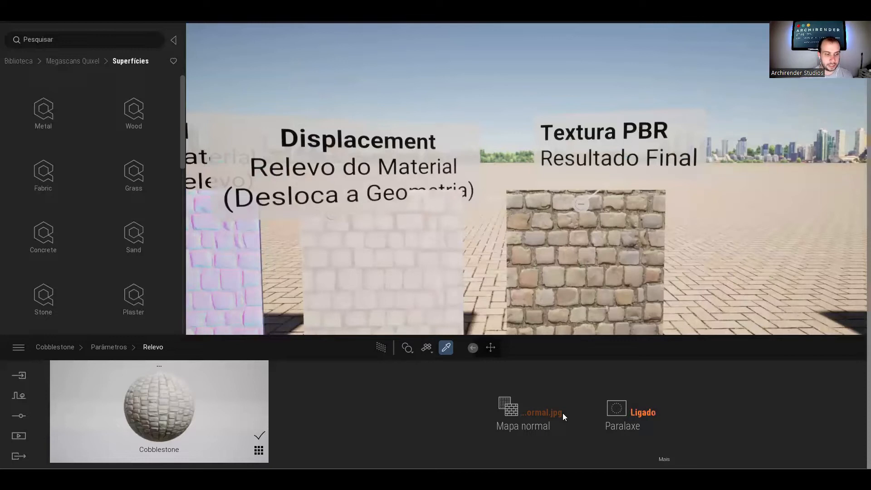
{"action": "left_click", "coordinate": [664, 459]}
{"action": "left_click", "coordinate": [537, 417]}
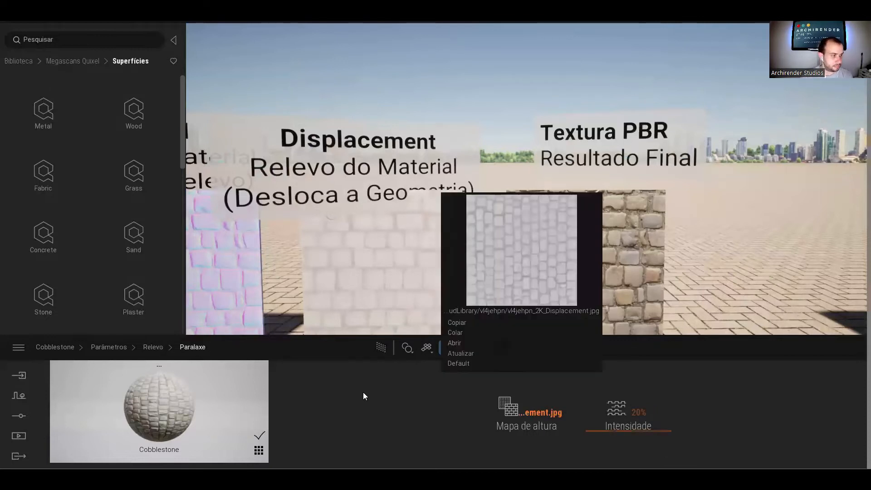
{"action": "left_click", "coordinate": [363, 393]}
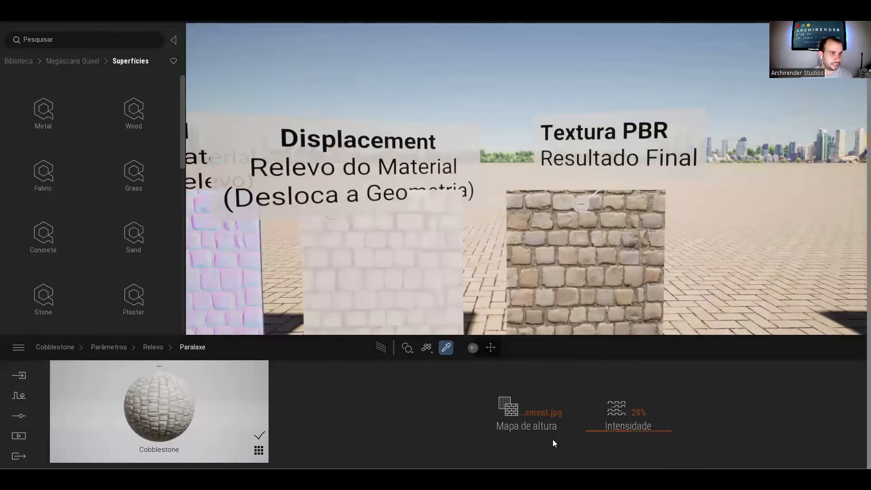
Browse the Megascans surface library, checking the bare metal materials and the Grass category
{"action": "scroll", "coordinate": [572, 174], "scroll_direction": "down", "scroll_amount": 5}
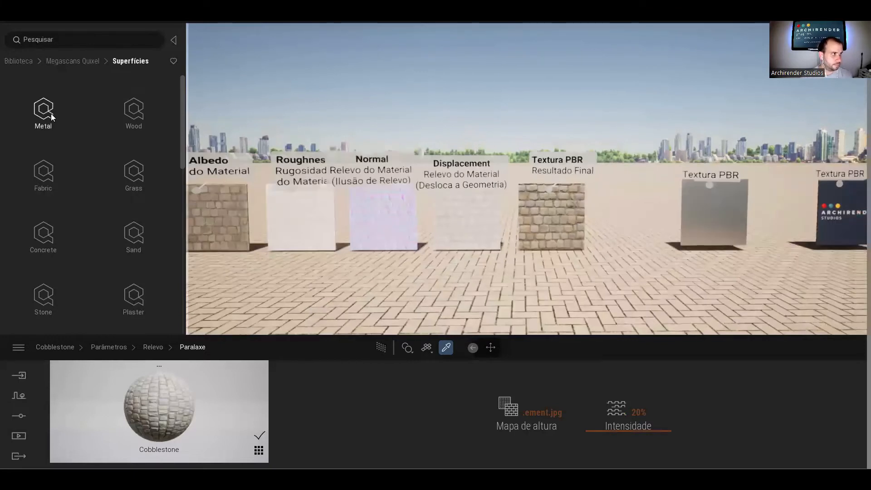
{"action": "scroll", "coordinate": [31, 107], "scroll_direction": "down", "scroll_amount": 1}
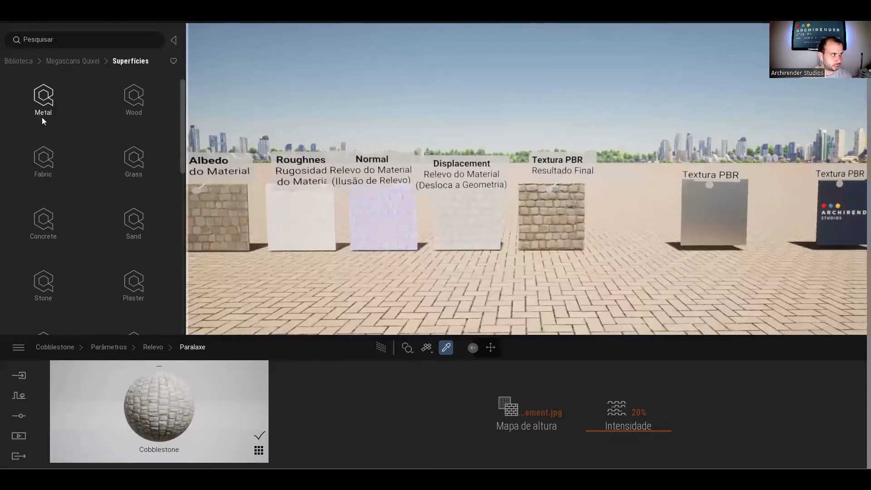
{"action": "left_click", "coordinate": [40, 111]}
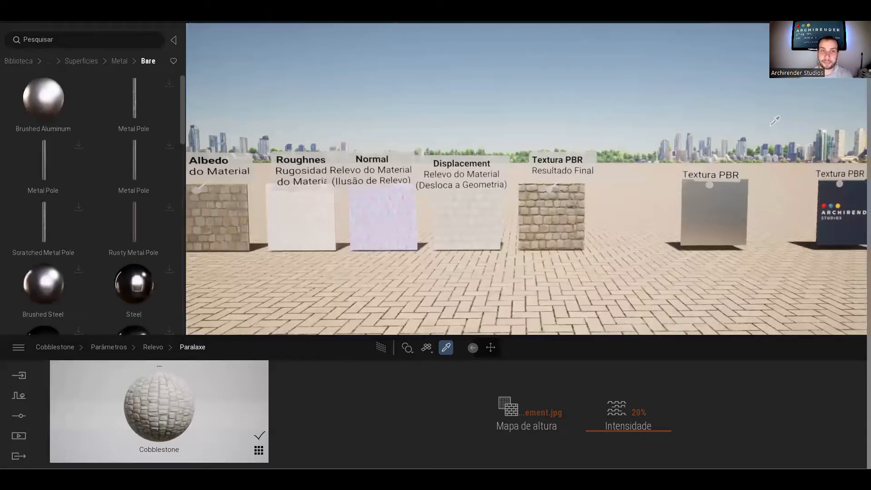
{"action": "scroll", "coordinate": [92, 211], "scroll_direction": "down", "scroll_amount": 1}
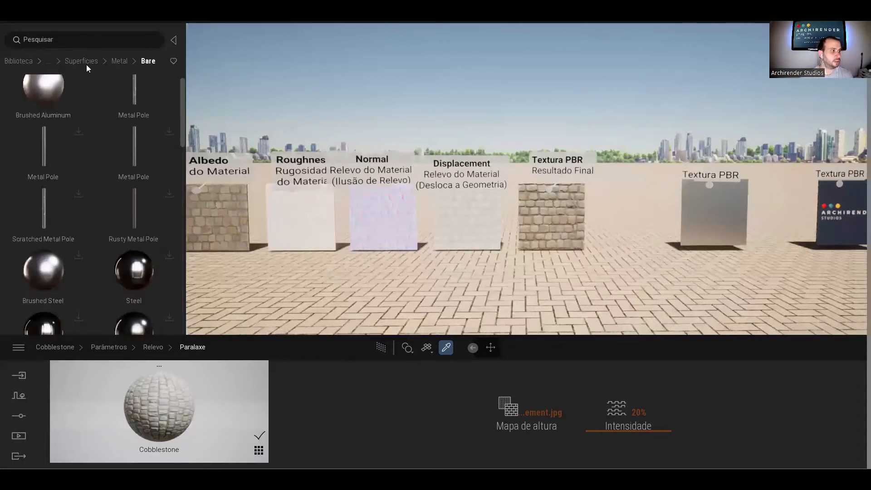
{"action": "left_click", "coordinate": [86, 64]}
{"action": "left_click", "coordinate": [137, 172]}
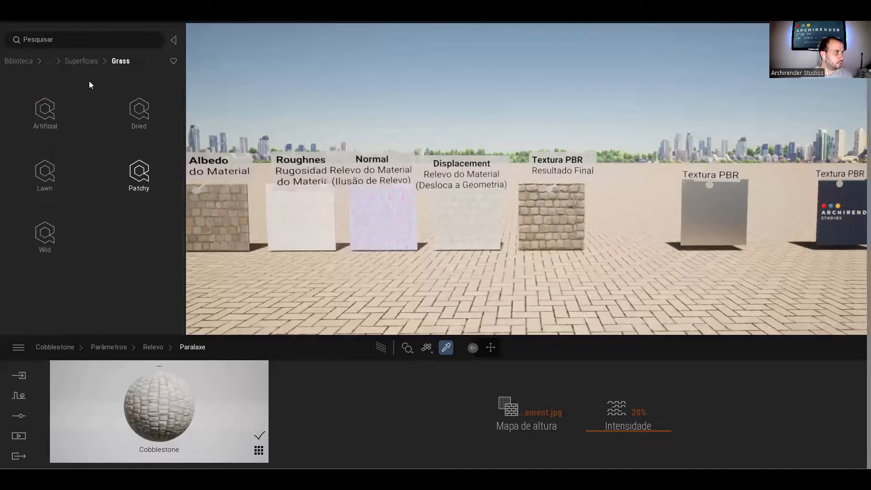
{"action": "left_click", "coordinate": [80, 64]}
{"action": "scroll", "coordinate": [43, 222], "scroll_direction": "down", "scroll_amount": 2}
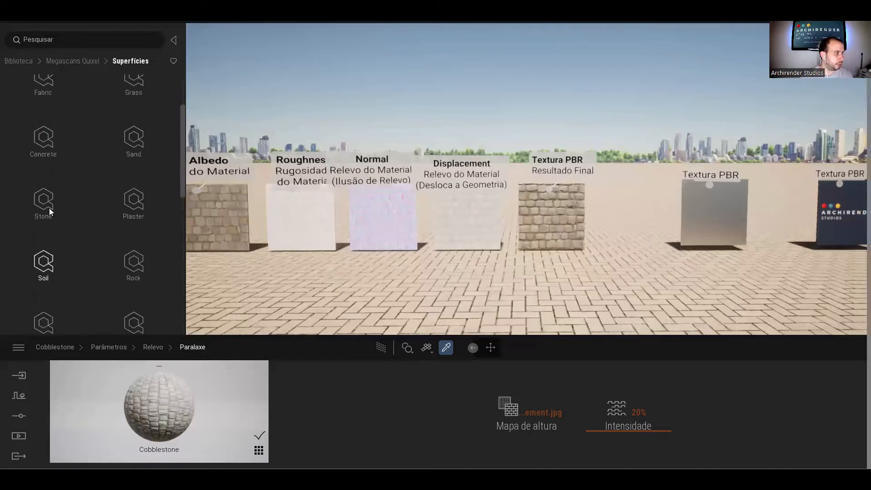
Try the first Cobblestone material from the Stone library's Cobblestone category on the ground in front of the panels
{"action": "left_click", "coordinate": [49, 209]}
{"action": "left_click", "coordinate": [131, 113]}
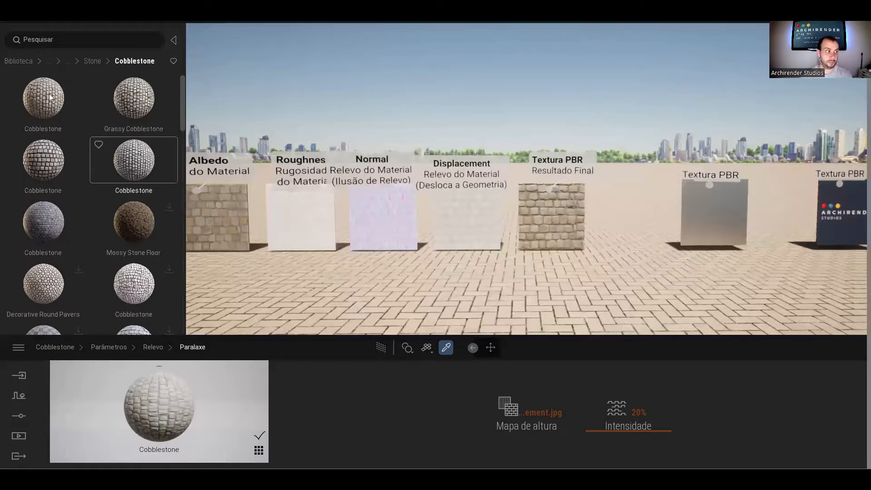
{"action": "left_click_drag", "start_coordinate": [59, 104], "coordinate": [387, 255]}
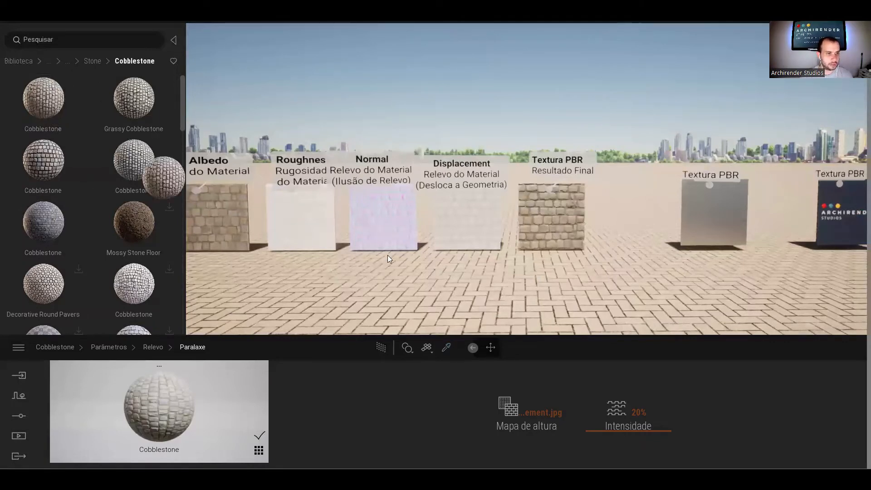
{"action": "left_click_drag", "start_coordinate": [683, 278], "coordinate": [683, 278]}
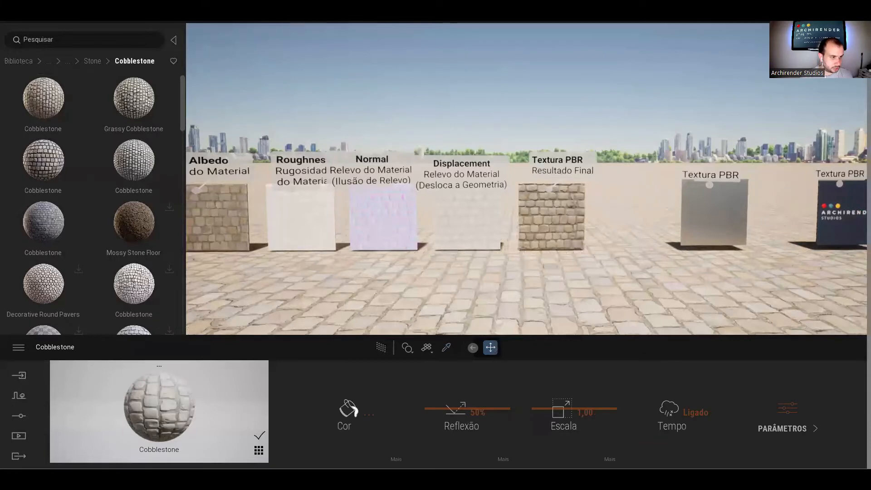
{"action": "right_click_drag", "start_coordinate": [683, 279], "coordinate": [528, 298]}
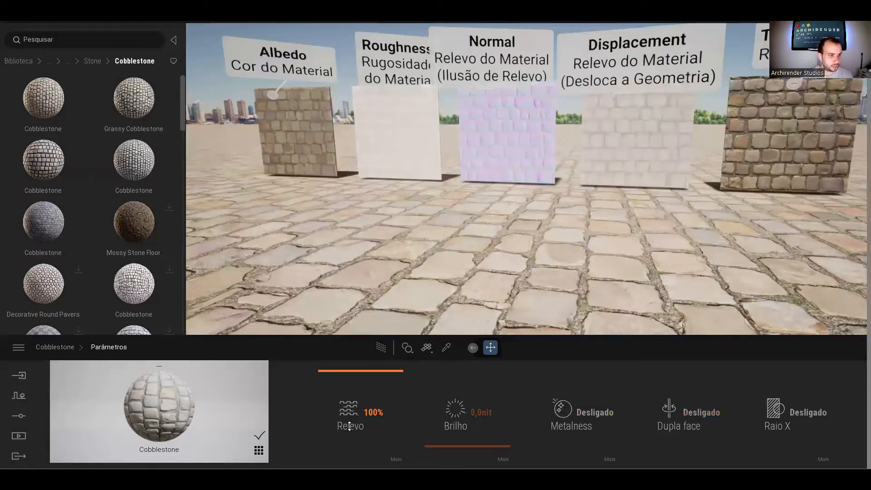
Test the ground cobblestone's relief by lowering it to 15%, and turn its parallax on to adjust the parallax intensity
{"action": "left_click_drag", "start_coordinate": [350, 425], "coordinate": [361, 359]}
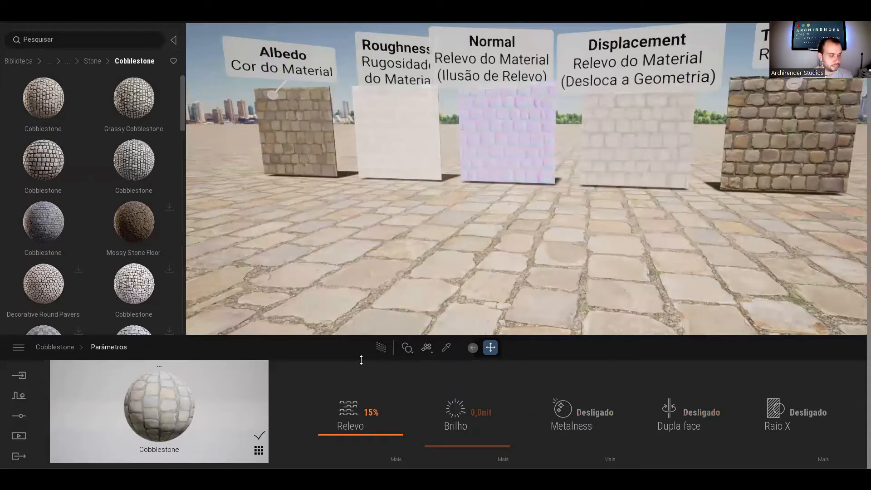
{"action": "left_click", "coordinate": [359, 358]}
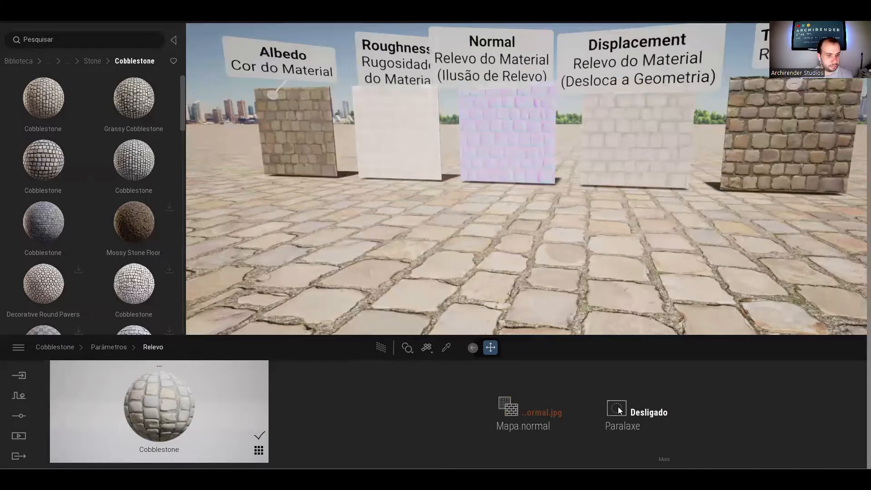
{"action": "left_click", "coordinate": [618, 409]}
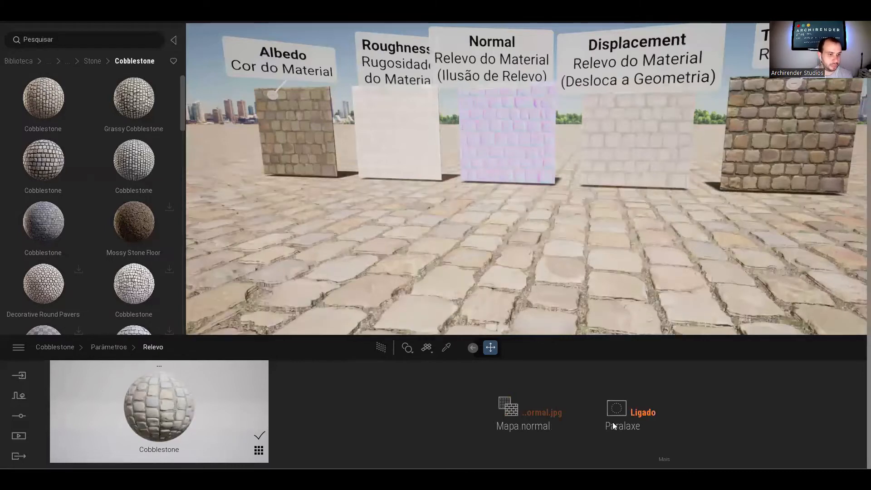
{"action": "left_click", "coordinate": [613, 422]}
{"action": "left_click_drag", "start_coordinate": [604, 407], "coordinate": [613, 258]}
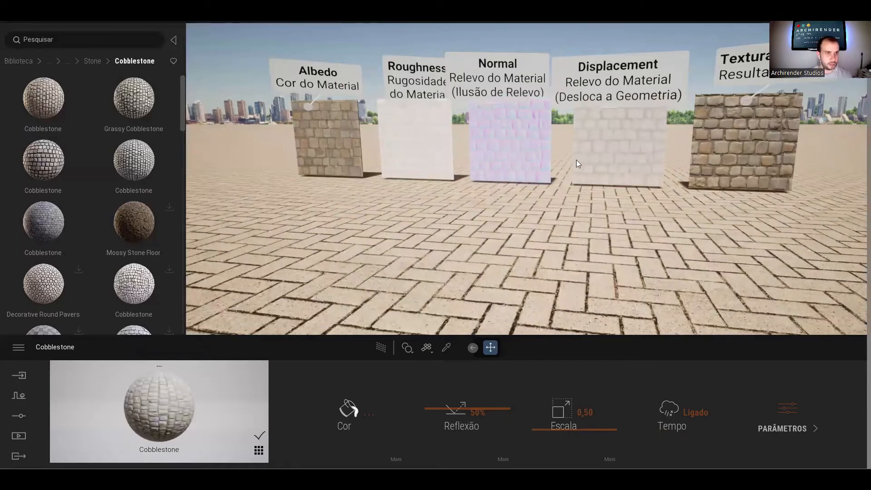
Sample the Brushed Aluminum material from the metallic Textura PBR panel
{"action": "scroll", "coordinate": [576, 159], "scroll_direction": "down", "scroll_amount": 1}
{"action": "right_click_drag", "start_coordinate": [648, 177], "coordinate": [744, 161]}
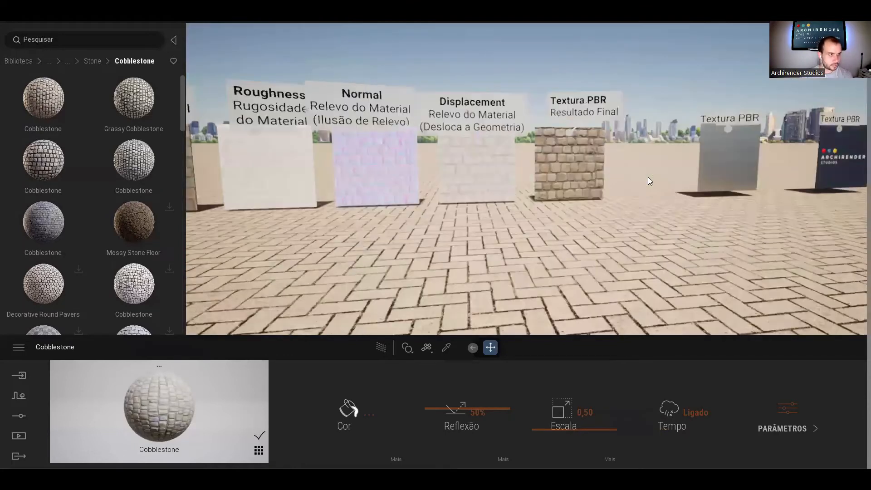
{"action": "right_click_drag", "start_coordinate": [493, 201], "coordinate": [608, 197]}
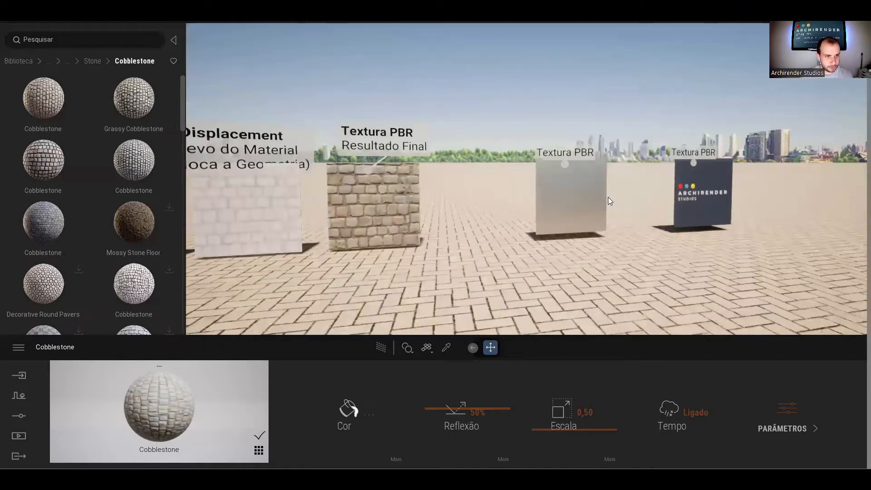
{"action": "scroll", "coordinate": [521, 229], "scroll_direction": "up", "scroll_amount": 5}
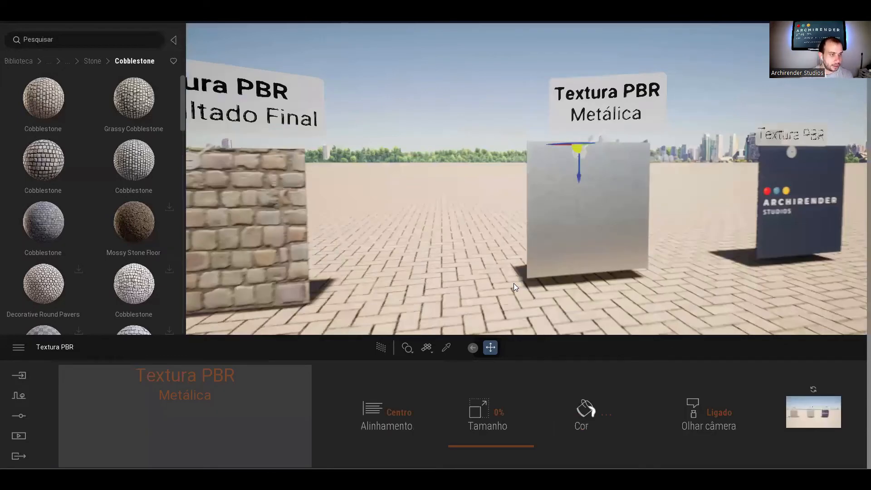
{"action": "scroll", "coordinate": [520, 190], "scroll_direction": "down", "scroll_amount": 3}
{"action": "middle_click_drag", "start_coordinate": [521, 190], "coordinate": [451, 190]}
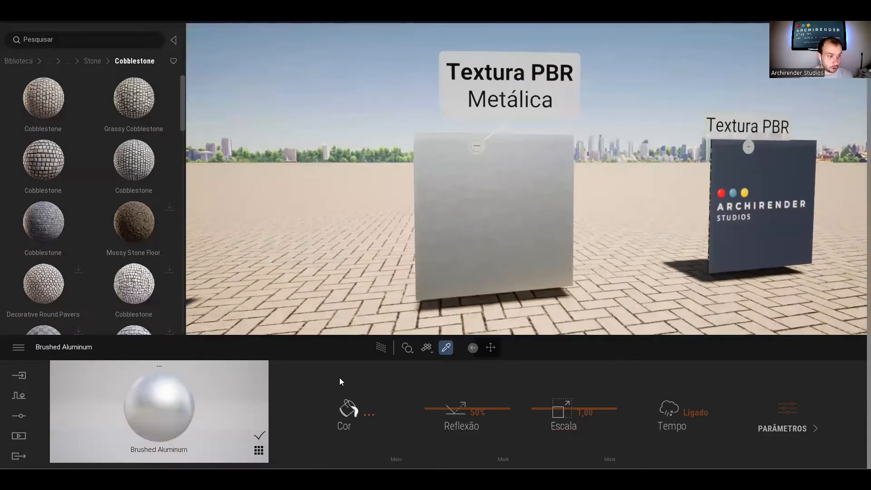
Inspect the Brushed Aluminum's colour and reflection settings for the albedo and roughness textures, and return to its main settings
{"action": "left_click", "coordinate": [351, 404]}
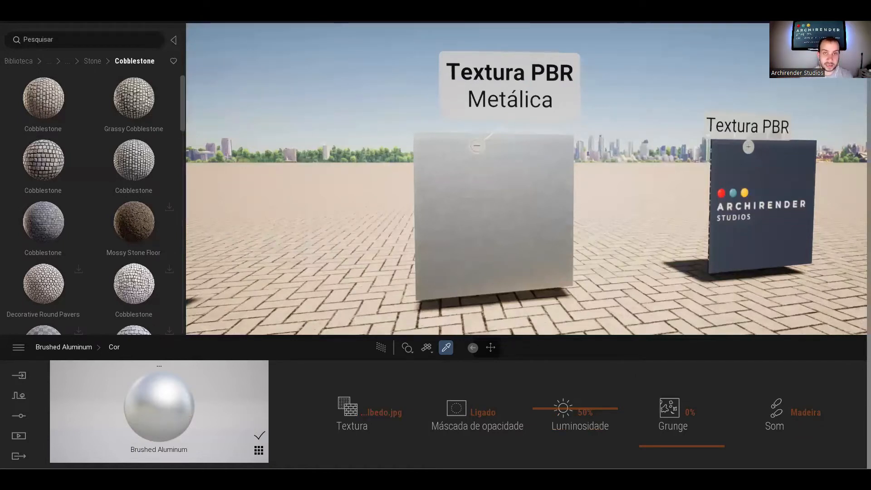
{"action": "left_click", "coordinate": [64, 347]}
{"action": "left_click", "coordinate": [585, 403]}
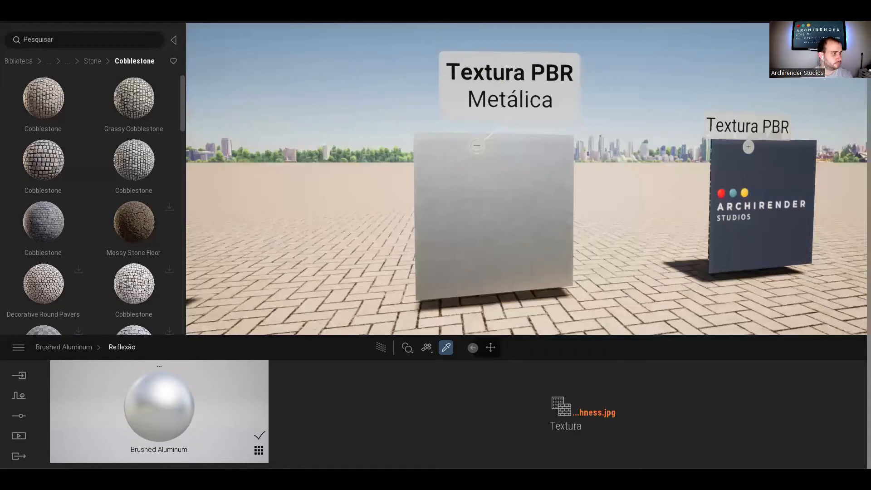
{"action": "right_click", "coordinate": [532, 447]}
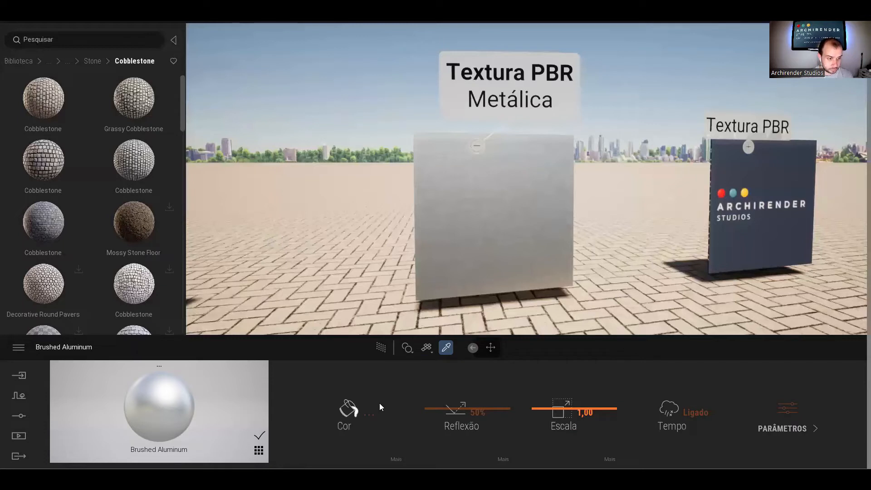
Inspect the Brushed Aluminum's relief settings for the normal map and its Metalness settings for the metalness texture
{"action": "left_click", "coordinate": [788, 417]}
{"action": "left_click", "coordinate": [396, 459]}
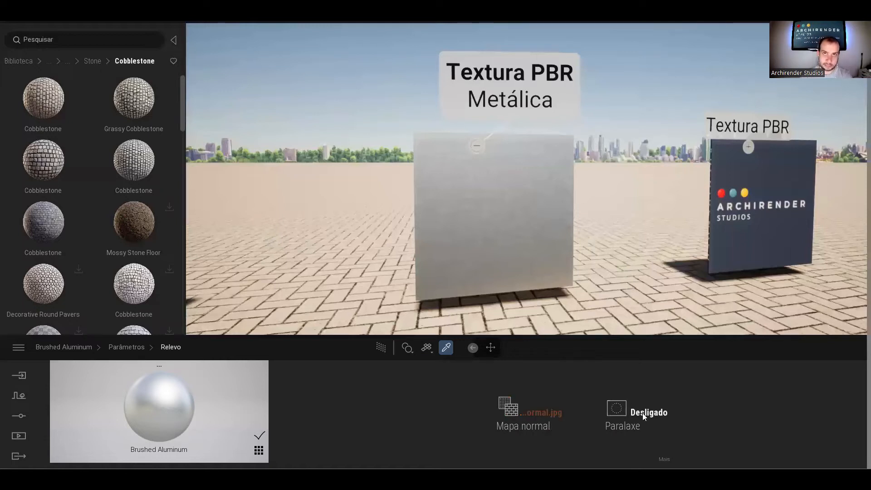
{"action": "left_click", "coordinate": [134, 346]}
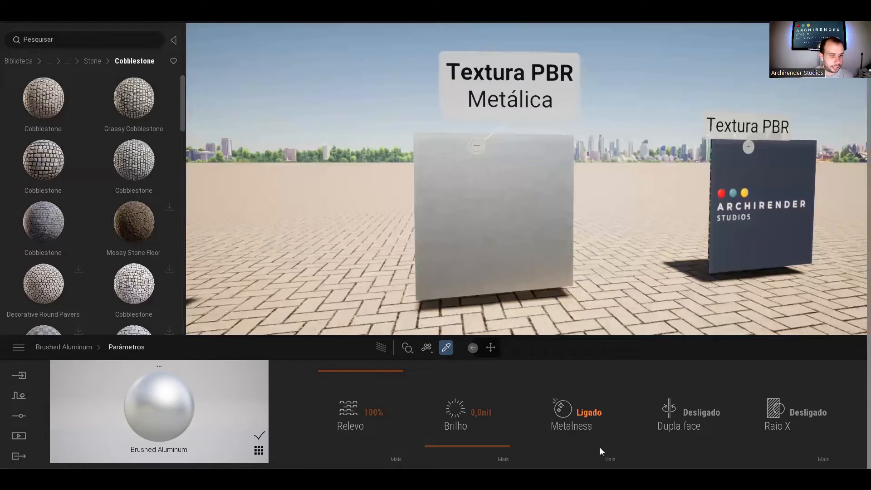
{"action": "left_click", "coordinate": [624, 426]}
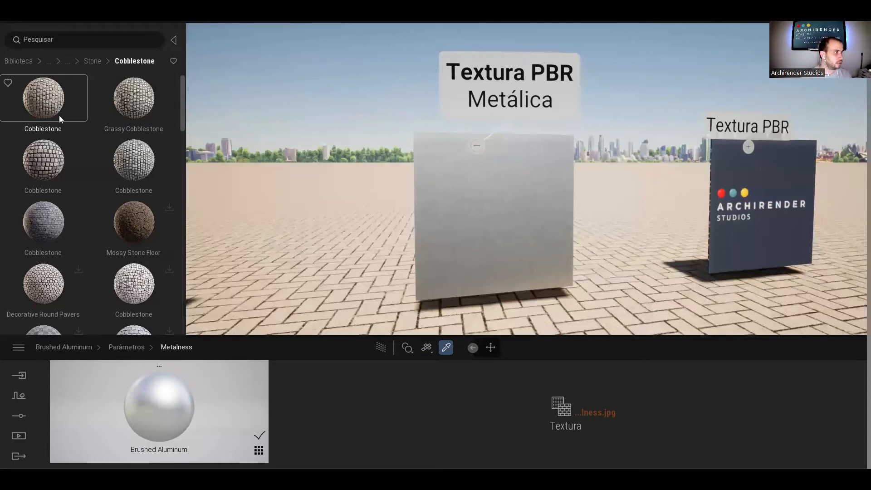
Try Brushed Aluminum from the bare metal surfaces on the dark blue Archirender logo panel, and undo the application
{"action": "left_click", "coordinate": [85, 66]}
{"action": "left_click", "coordinate": [86, 65]}
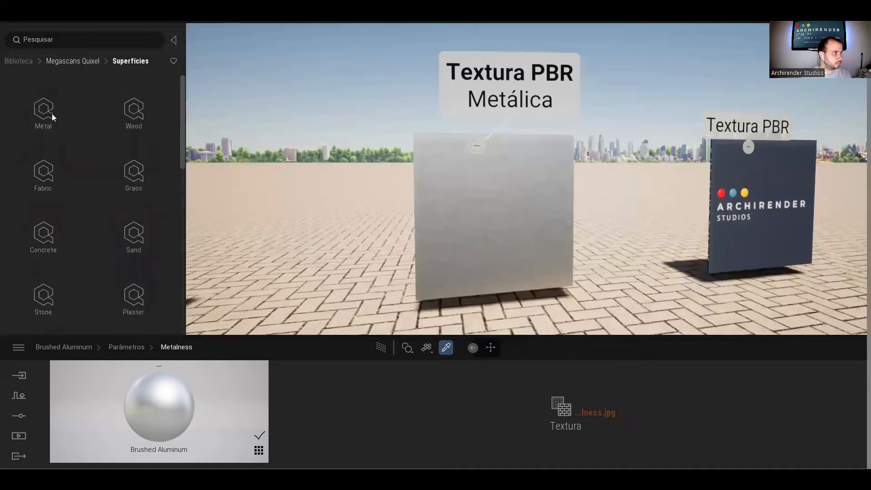
{"action": "left_click", "coordinate": [51, 114]}
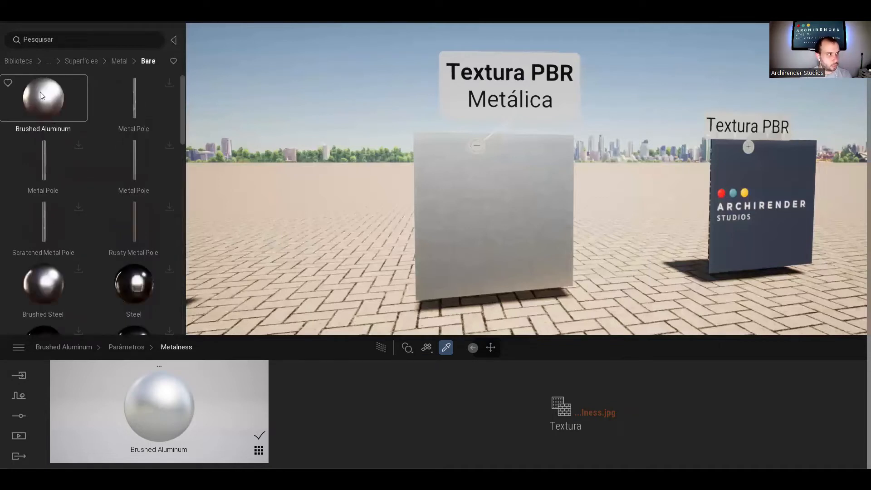
{"action": "left_click_drag", "start_coordinate": [266, 176], "coordinate": [147, 102]}
{"action": "left_click", "coordinate": [736, 228]}
{"action": "left_click", "coordinate": [736, 228]}
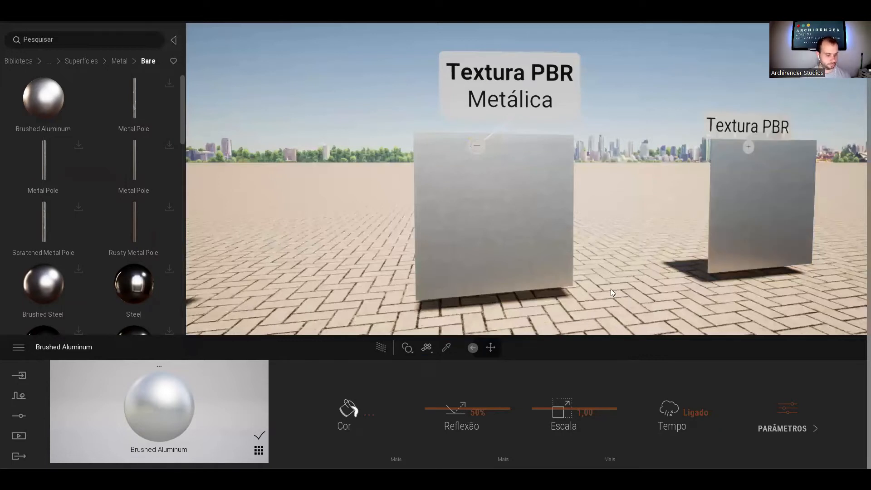
{"action": "key", "text": "ctrl+z"}
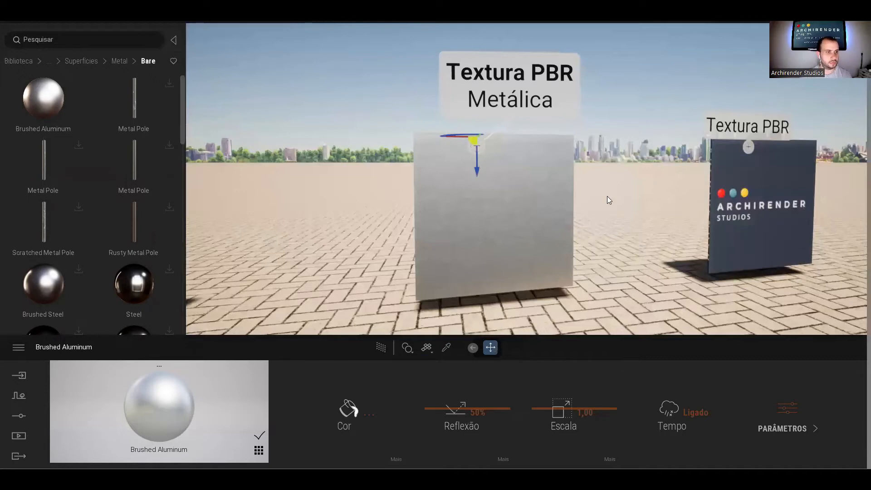
Examine the metallic Textura PBR panel up close and compare it with the cobblestone sample panels
{"action": "right_click_drag", "start_coordinate": [607, 196], "coordinate": [505, 174]}
{"action": "key", "text": "w"}
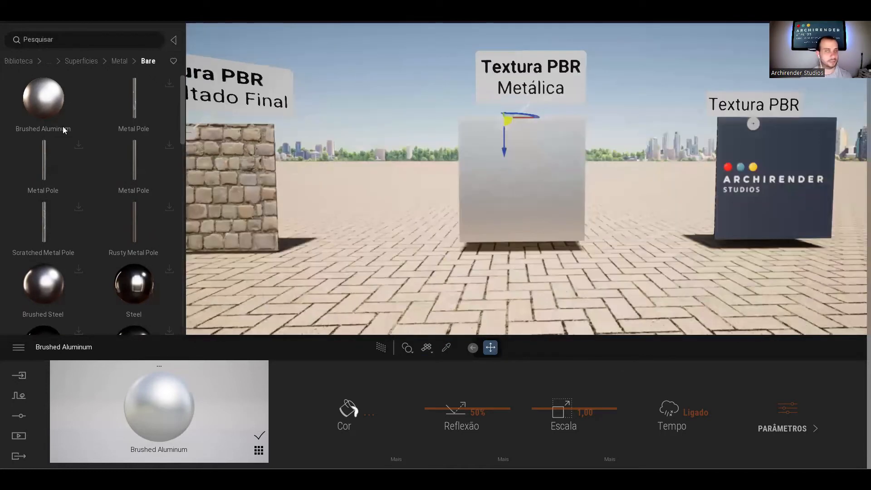
{"action": "key", "text": "w"}
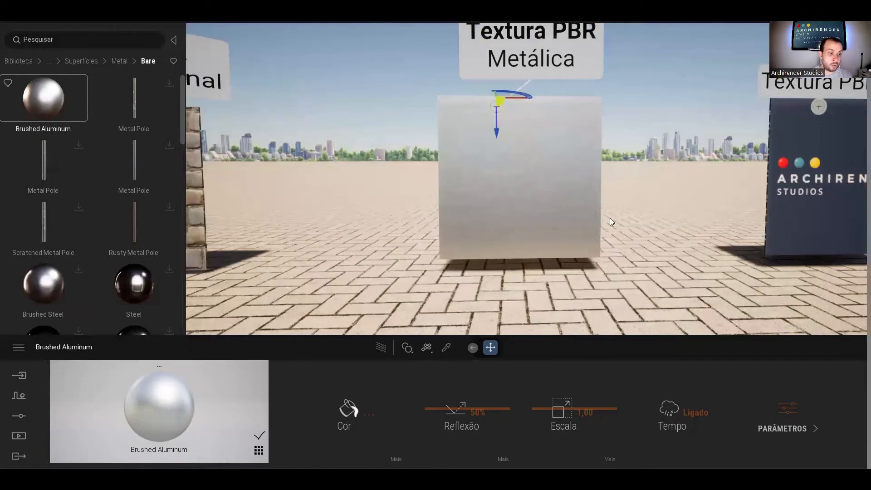
{"action": "key", "text": "w"}
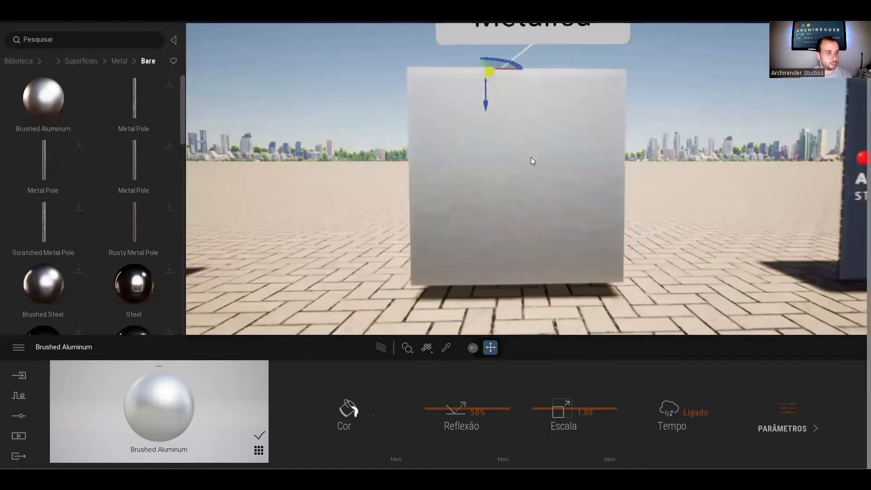
{"action": "left_click_drag", "start_coordinate": [531, 157], "coordinate": [364, 192]}
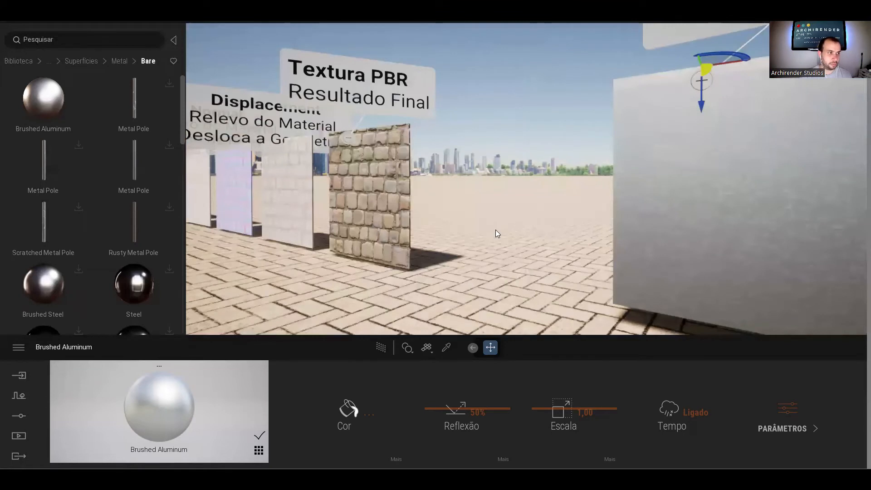
{"action": "left_click_drag", "start_coordinate": [495, 232], "coordinate": [385, 199]}
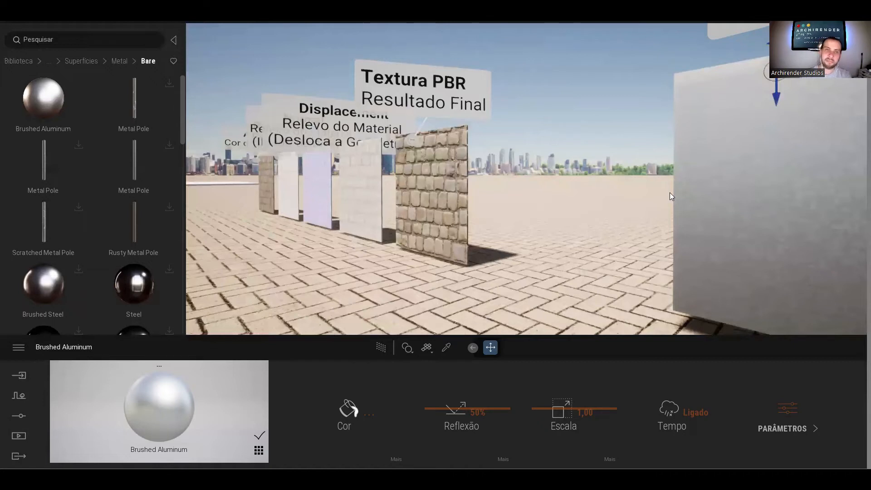
{"action": "right_click_drag", "start_coordinate": [670, 192], "coordinate": [618, 183]}
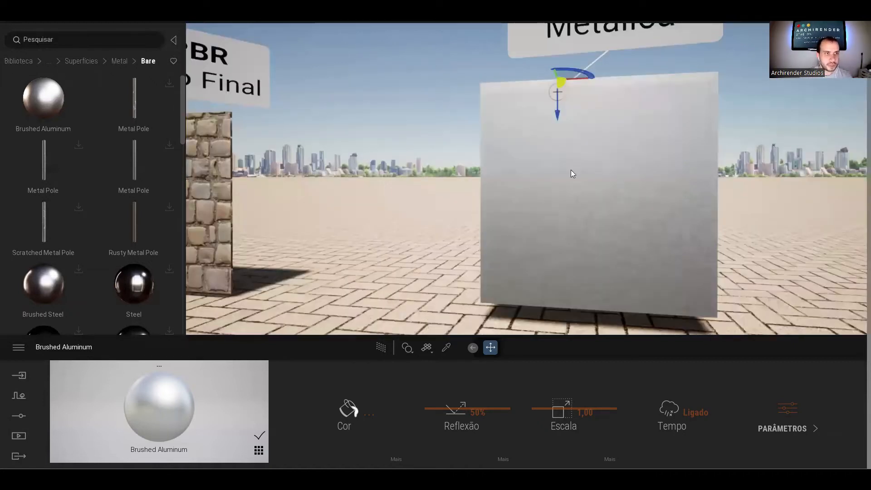
{"action": "scroll", "coordinate": [571, 173], "scroll_direction": "down", "scroll_amount": 3}
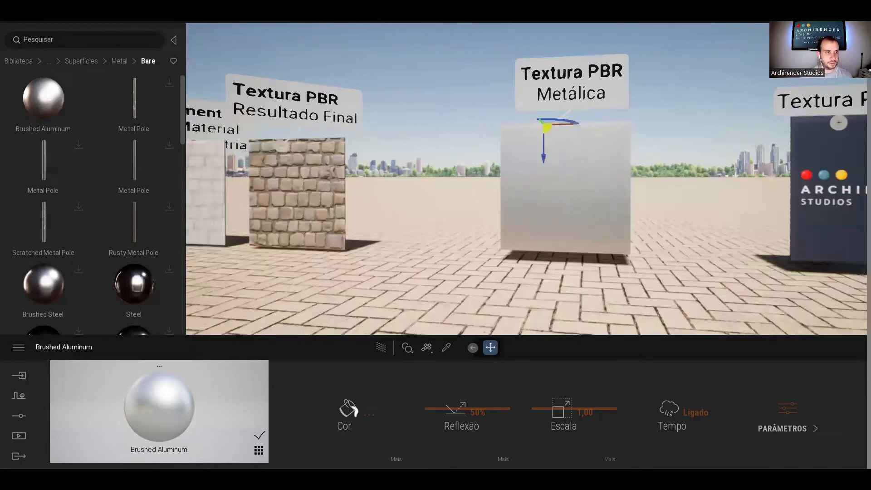
Expand the Textura PBR annotation on the dark blue Archirender logo panel to show its Iluminação text
{"action": "right_click_drag", "start_coordinate": [569, 194], "coordinate": [500, 197]}
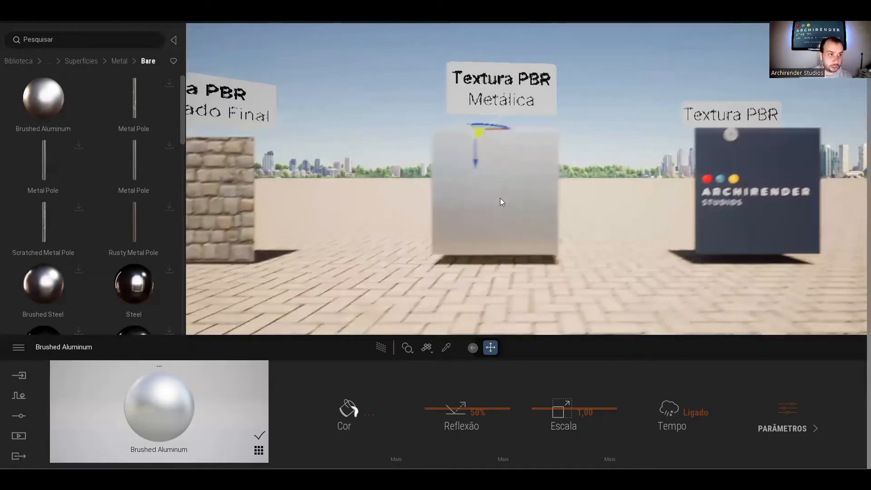
{"action": "middle_click_drag", "start_coordinate": [500, 198], "coordinate": [574, 188]}
{"action": "scroll", "coordinate": [574, 188], "scroll_direction": "up", "scroll_amount": 1}
{"action": "left_click", "coordinate": [489, 148]}
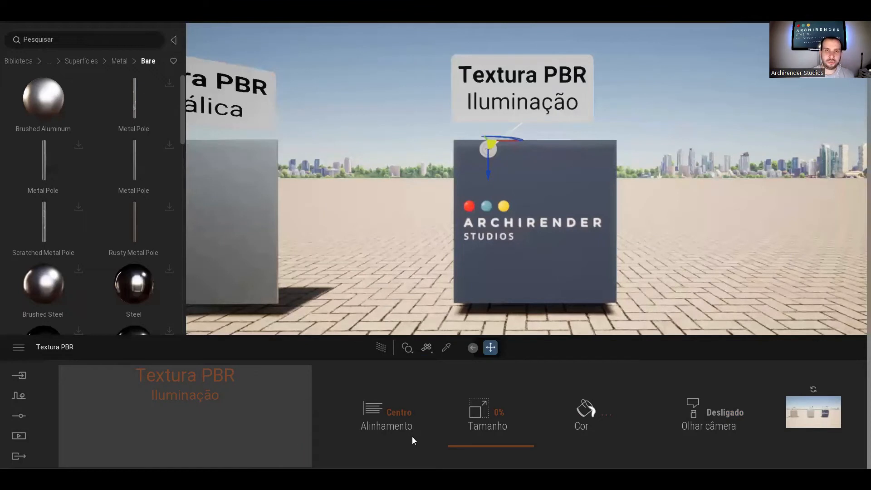
{"action": "middle_click_drag", "start_coordinate": [421, 334], "coordinate": [451, 329]}
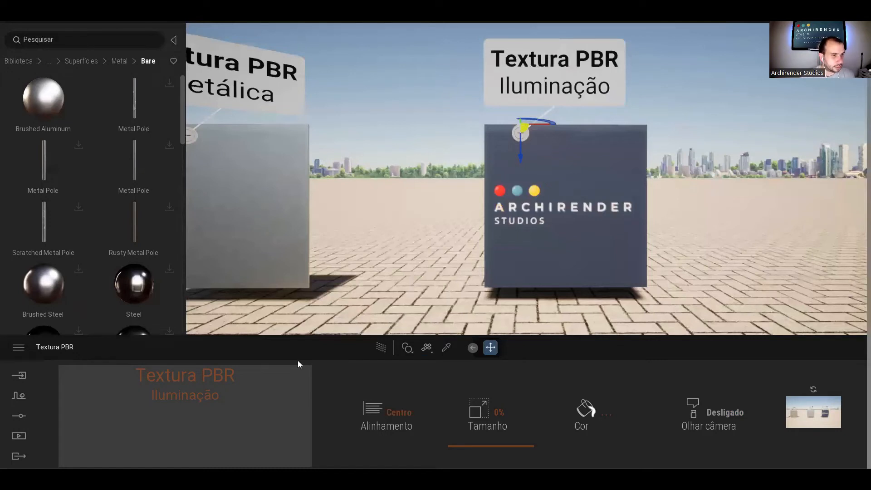
Sample the dark blue logo panel's material, inspect the albedo texture in its colour settings, and return to its main settings
{"action": "key", "text": "t"}
{"action": "left_click", "coordinate": [538, 191]}
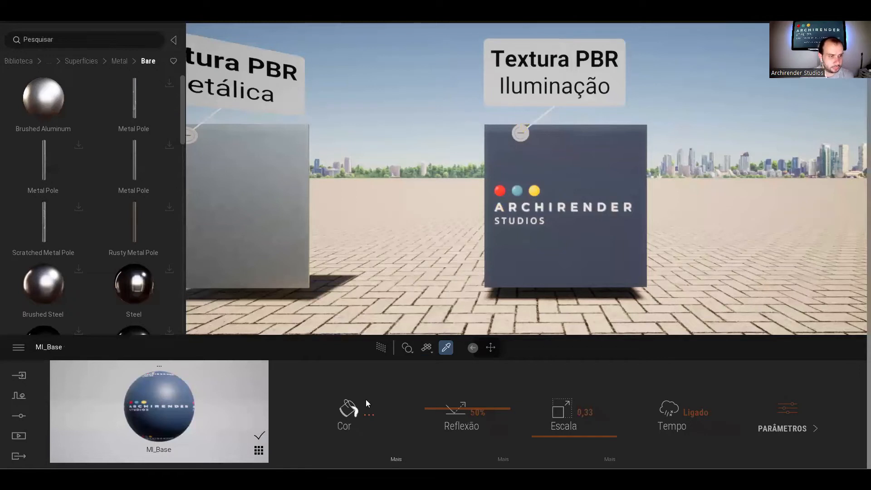
{"action": "left_click", "coordinate": [365, 401]}
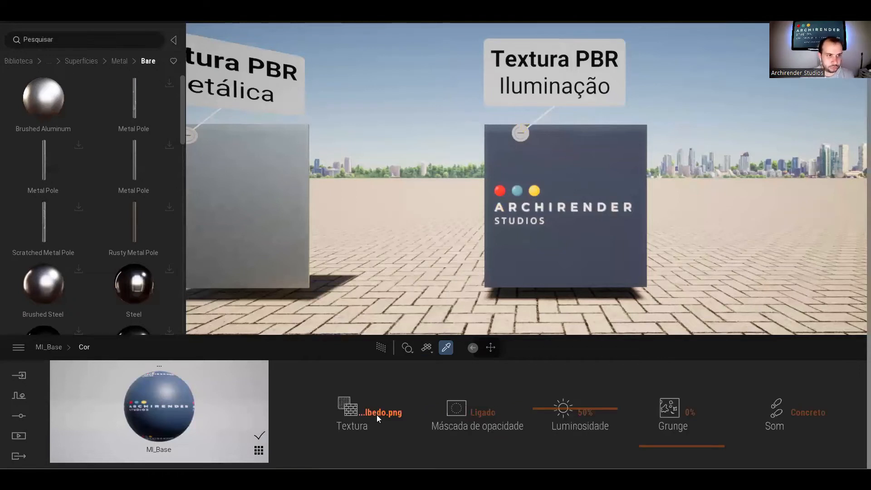
{"action": "left_click", "coordinate": [377, 415]}
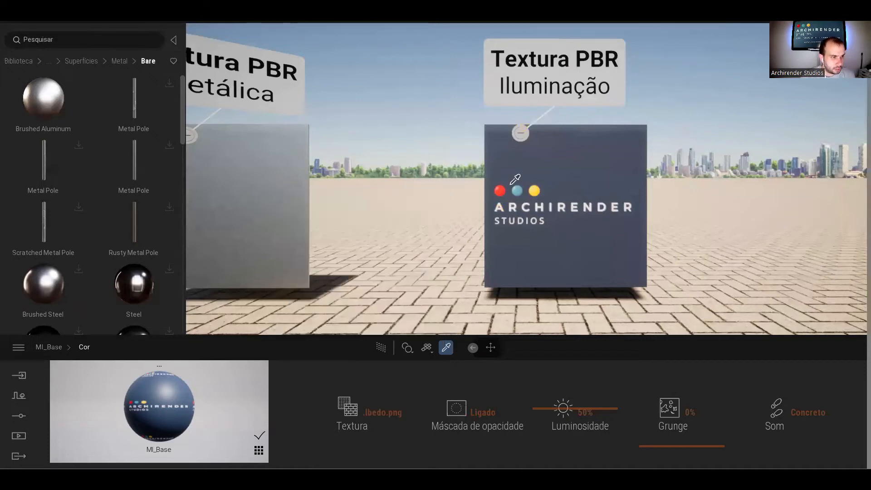
{"action": "scroll", "coordinate": [490, 244], "scroll_direction": "up", "scroll_amount": 2}
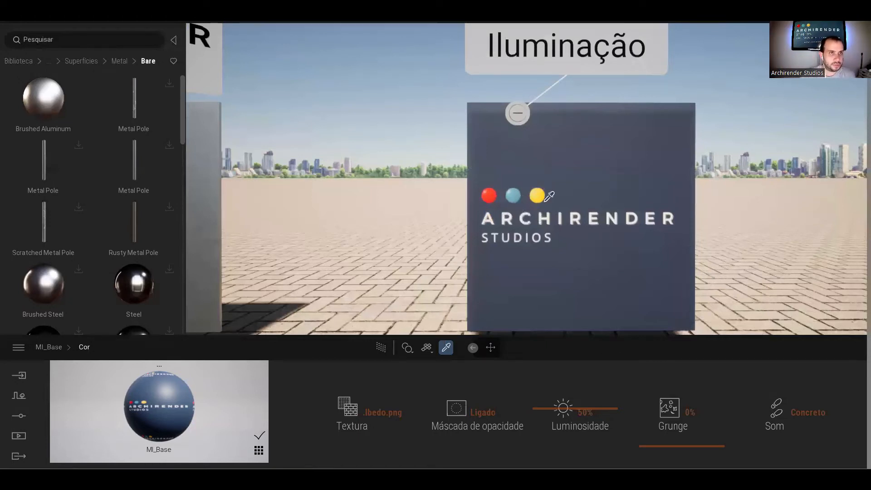
{"action": "scroll", "coordinate": [544, 200], "scroll_direction": "down", "scroll_amount": 3}
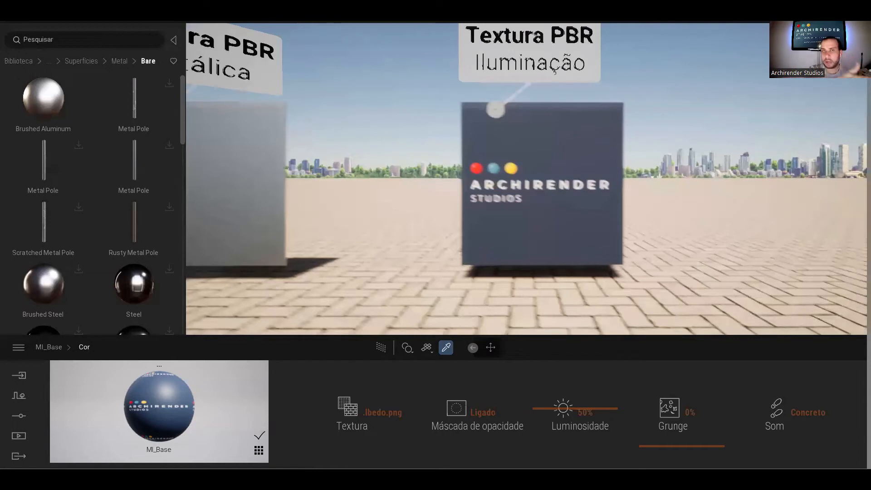
{"action": "middle_click_drag", "start_coordinate": [578, 214], "coordinate": [590, 233]}
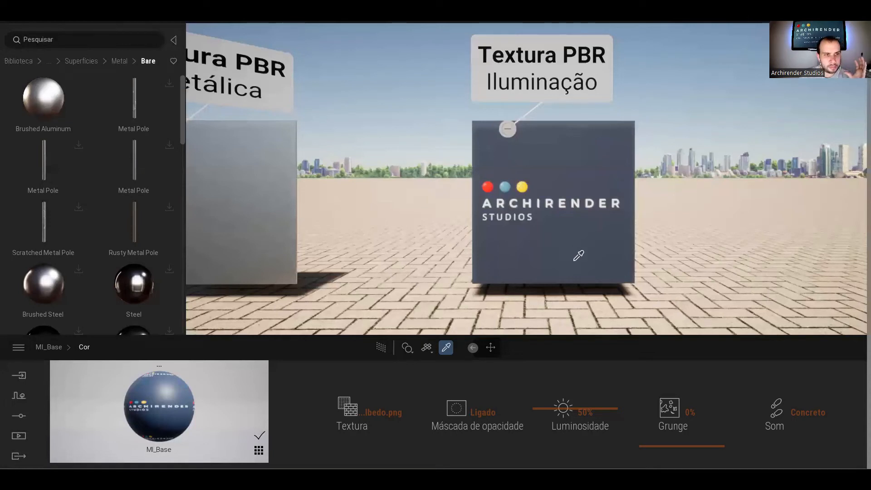
{"action": "scroll", "coordinate": [531, 231], "scroll_direction": "up", "scroll_amount": 3}
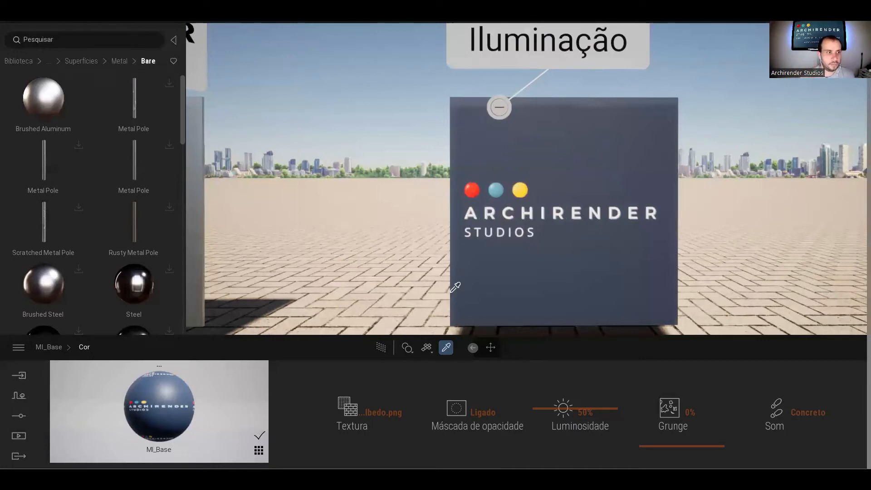
{"action": "left_click", "coordinate": [574, 441]}
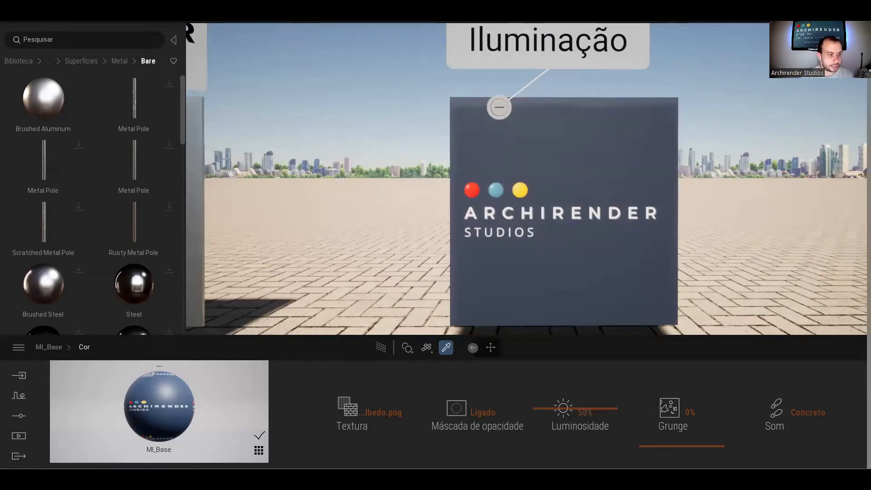
{"action": "left_click", "coordinate": [361, 418]}
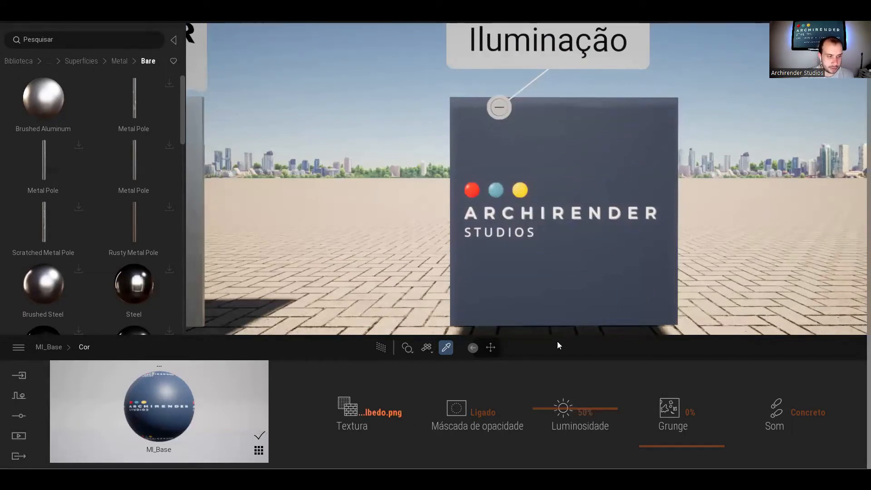
{"action": "left_click", "coordinate": [520, 438]}
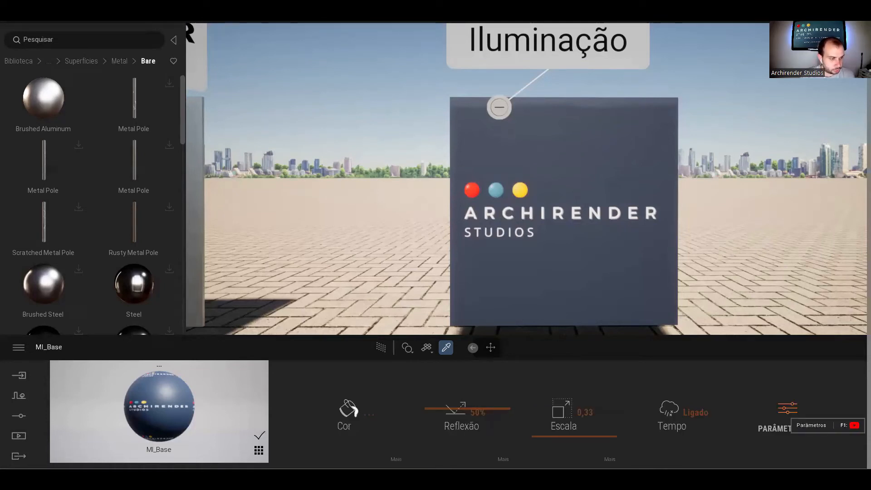
Inspect the Iluminação.png texture in the logo material's Brilho settings and return to its parameters
{"action": "left_click", "coordinate": [788, 408]}
{"action": "left_click", "coordinate": [430, 418]}
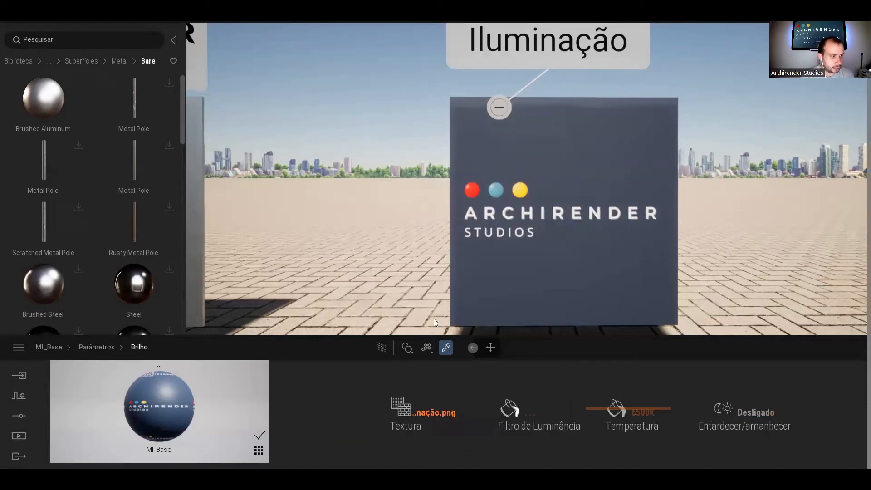
{"action": "left_click", "coordinate": [422, 412]}
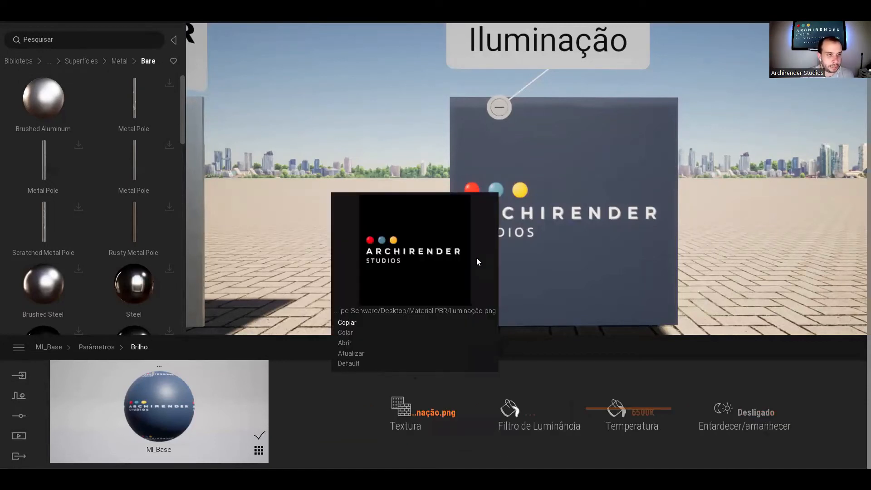
{"action": "left_click", "coordinate": [445, 423]}
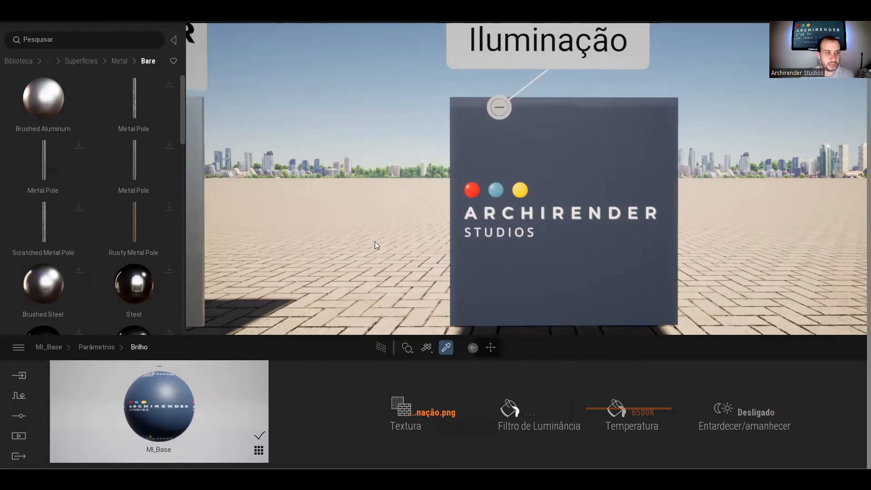
{"action": "left_click", "coordinate": [420, 412]}
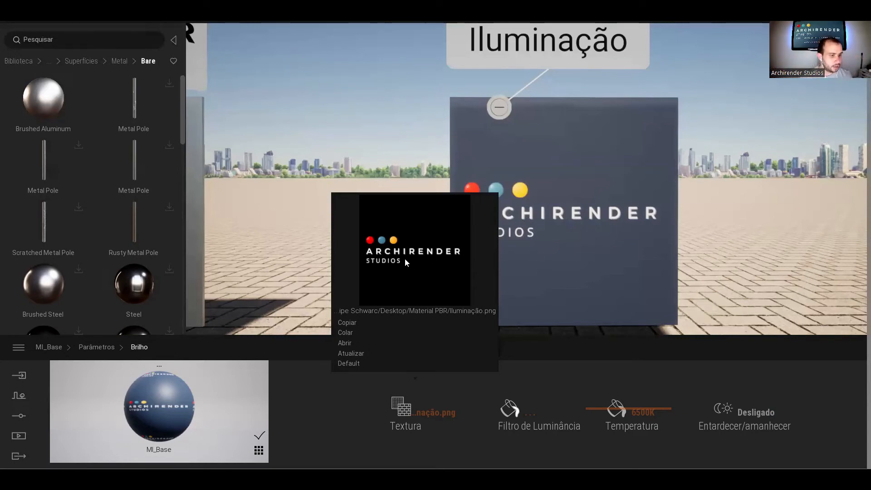
{"action": "left_click", "coordinate": [448, 447]}
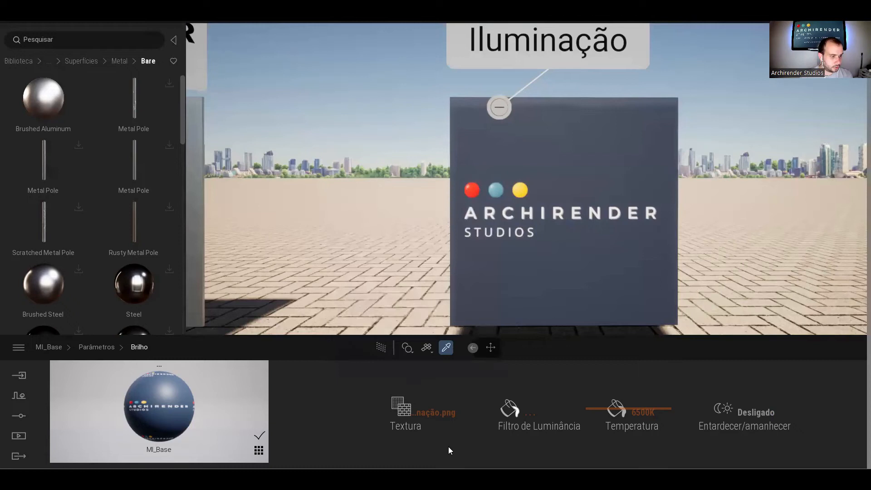
{"action": "right_click", "coordinate": [448, 447]}
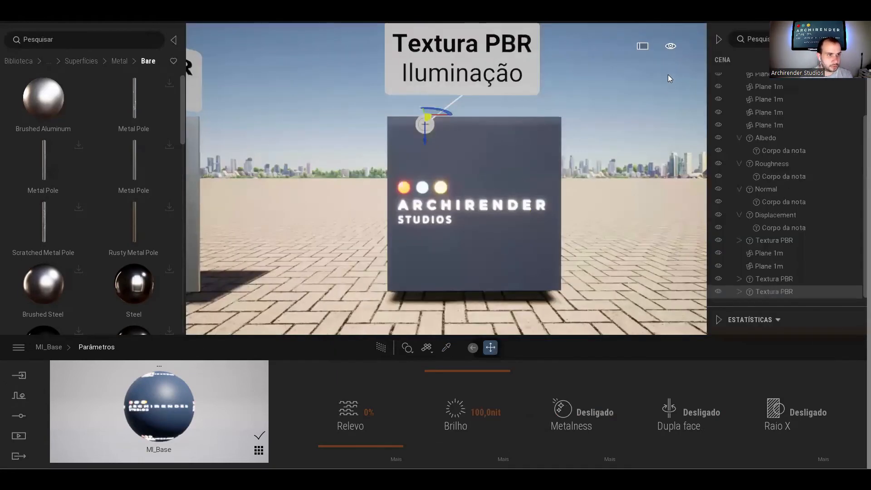
Shift the time of day to night and set the logo material's Brilho to 3,9 nit
{"action": "left_click", "coordinate": [670, 71]}
{"action": "left_click_drag", "start_coordinate": [619, 140], "coordinate": [616, 168]}
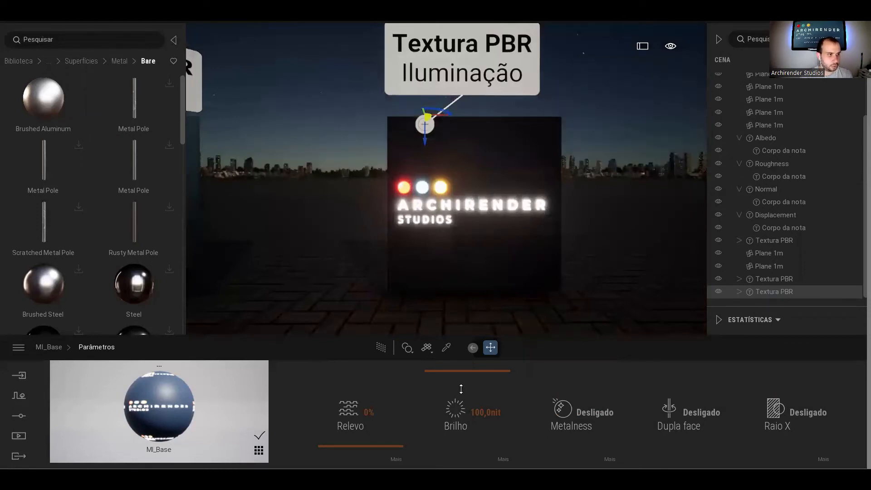
{"action": "mouse_move", "coordinate": [460, 388]}
{"action": "left_mouse_down"}
{"action": "mouse_move", "coordinate": [458, 435]}
{"action": "mouse_move", "coordinate": [465, 387]}
{"action": "left_mouse_up"}
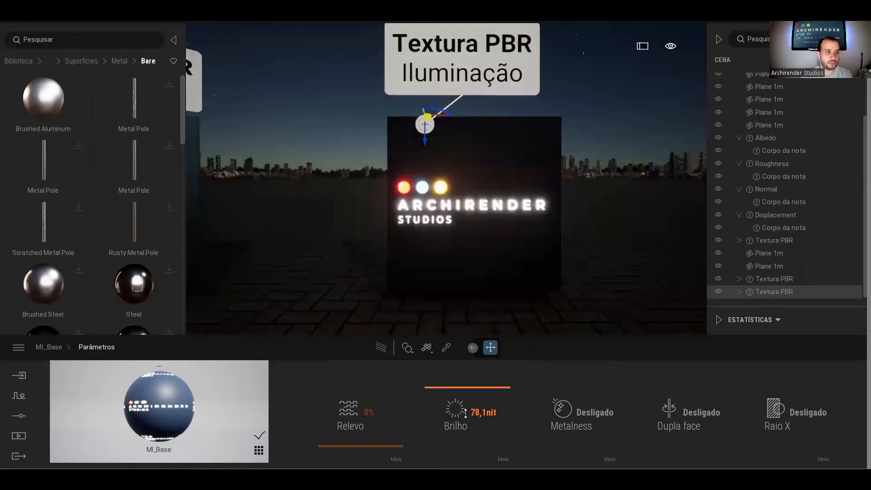
{"action": "left_click_drag", "start_coordinate": [465, 412], "coordinate": [421, 213]}
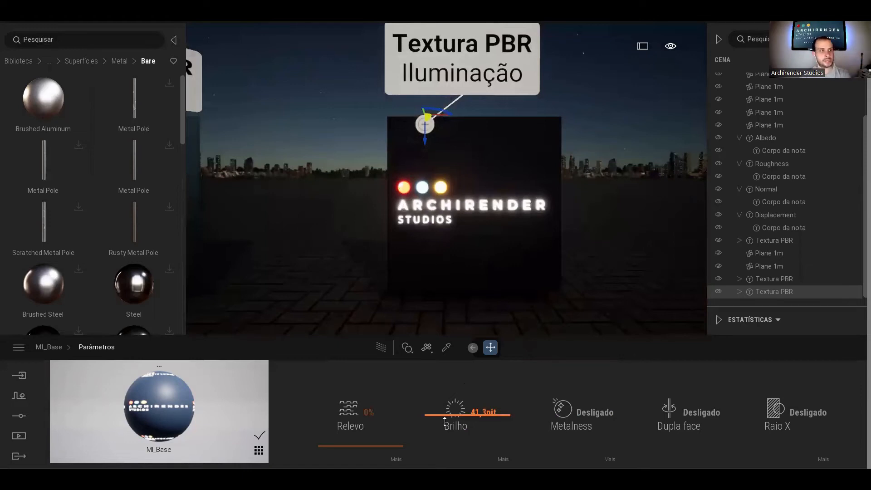
{"action": "left_click_drag", "start_coordinate": [445, 422], "coordinate": [458, 383]}
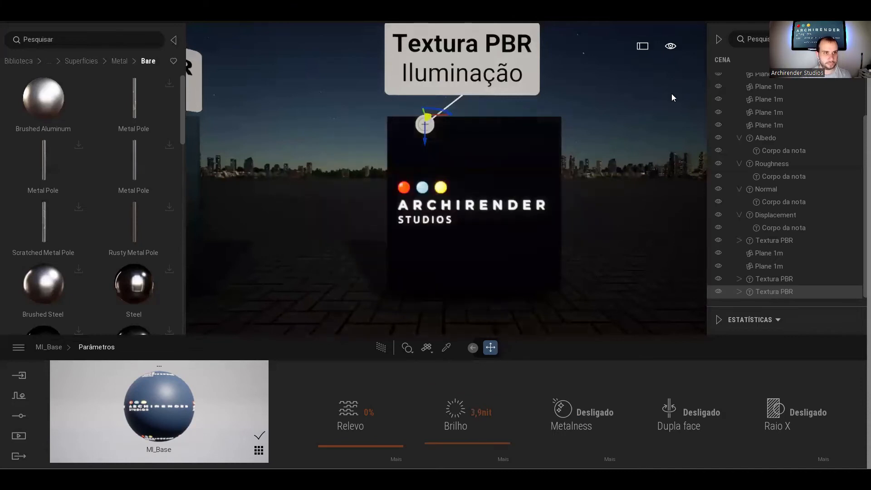
Set the scene's time of day back to daylight at 14:00
{"action": "mouse_move", "coordinate": [671, 95]}
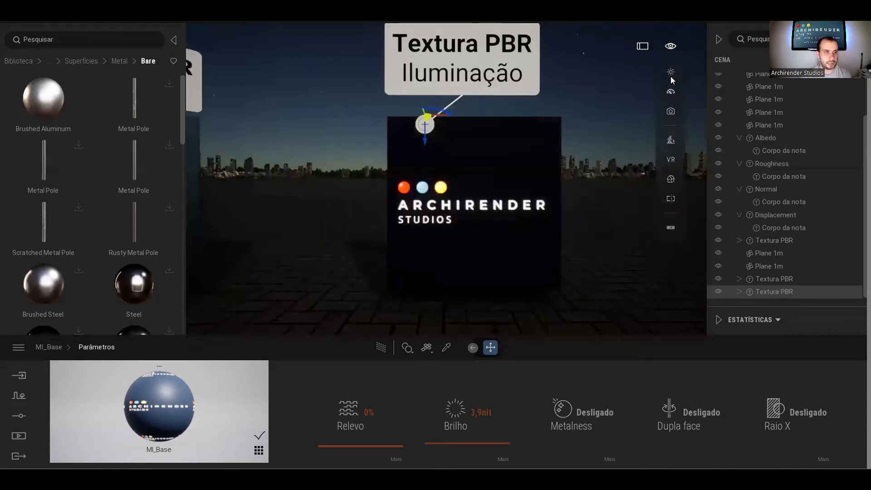
{"action": "left_click", "coordinate": [670, 75]}
{"action": "left_click_drag", "start_coordinate": [614, 143], "coordinate": [610, 121]}
{"action": "double_click", "coordinate": [634, 110]}
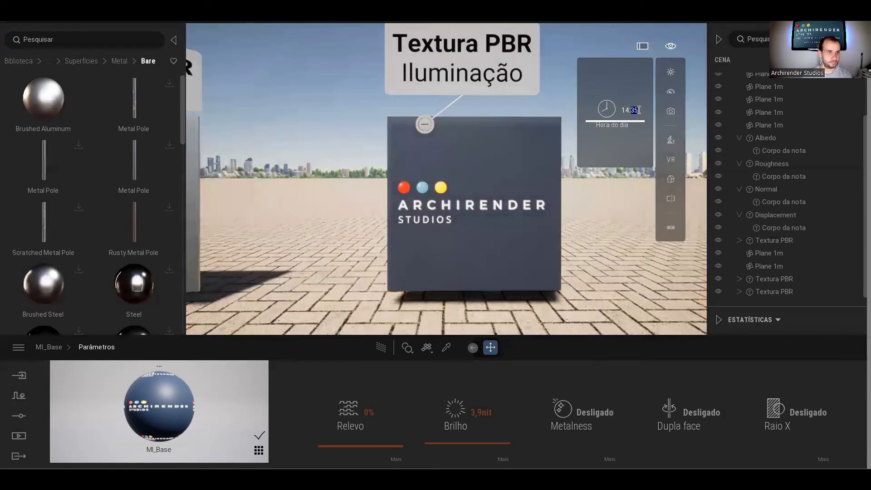
{"action": "type", "text": "00"}
{"action": "key", "text": "Return"}
Hide the scene hierarchy and go back past the sample panels to the black logo-patterned box and white platform
{"action": "left_click", "coordinate": [640, 270]}
{"action": "right_click_drag", "start_coordinate": [641, 271], "coordinate": [485, 225]}
{"action": "scroll", "coordinate": [525, 223], "scroll_direction": "down", "scroll_amount": 5}
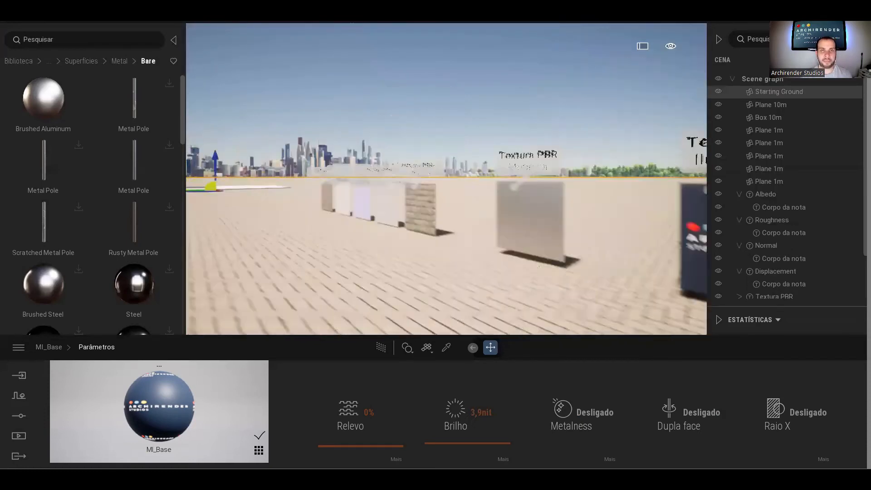
{"action": "left_click", "coordinate": [719, 39]}
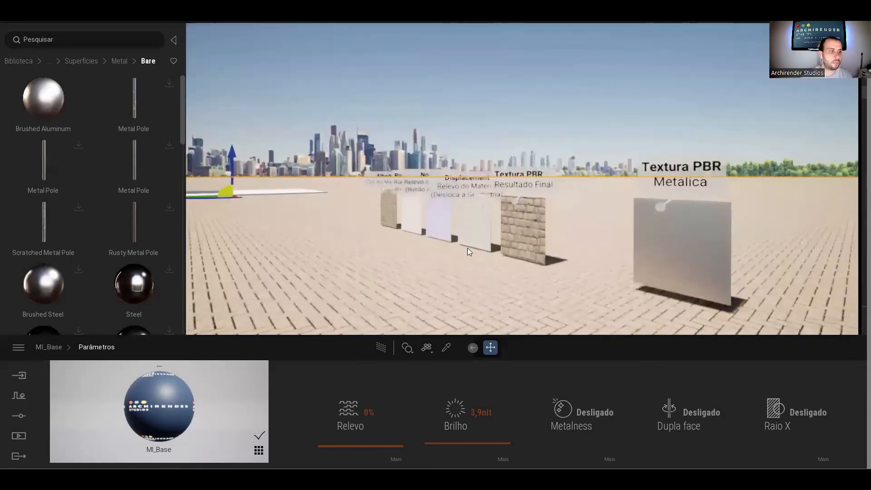
{"action": "scroll", "coordinate": [434, 242], "scroll_direction": "up", "scroll_amount": 4}
{"action": "middle_click_drag", "start_coordinate": [434, 242], "coordinate": [490, 222]}
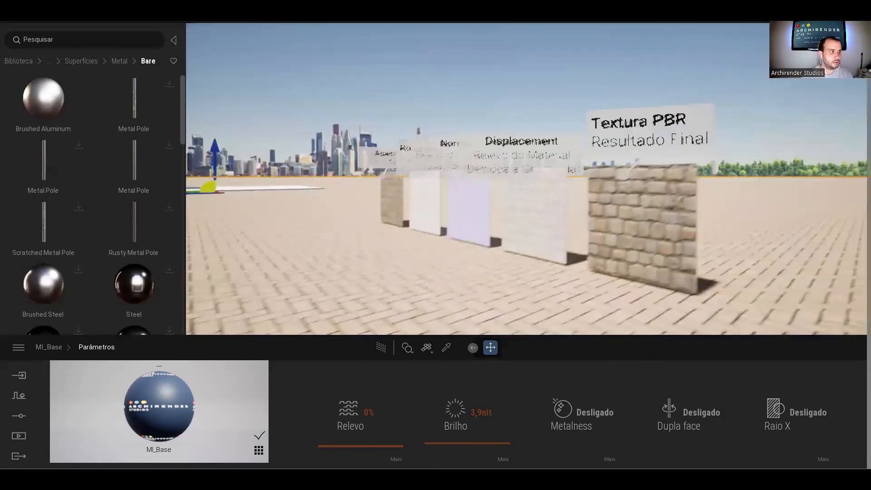
{"action": "middle_click_drag", "start_coordinate": [344, 191], "coordinate": [397, 210]}
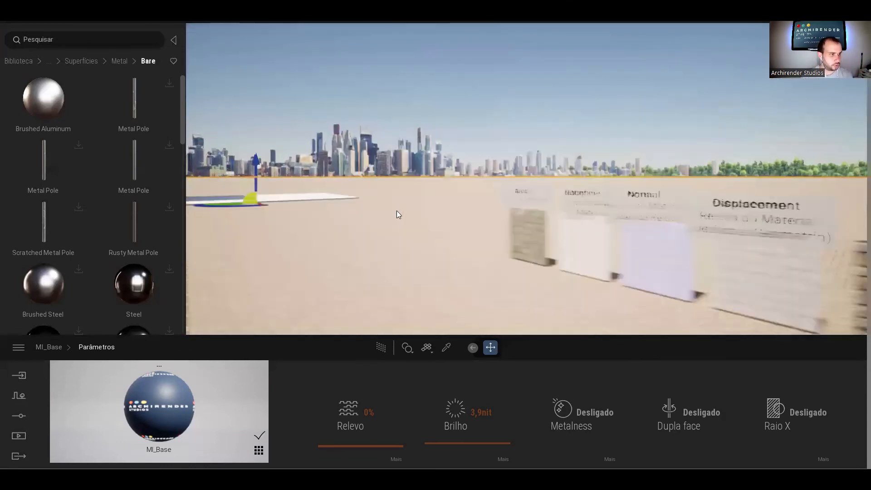
{"action": "right_click_drag", "start_coordinate": [397, 211], "coordinate": [86, 138]}
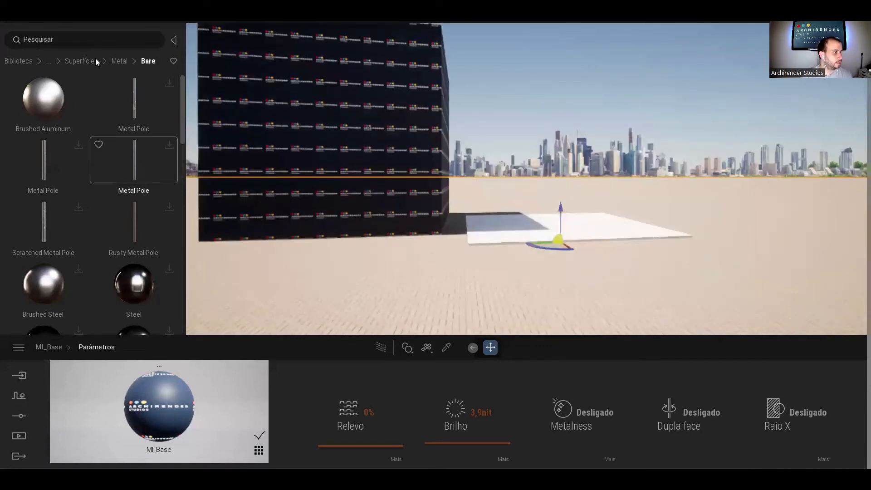
Open the Stone category of the Megascans Quixel surfaces and approach the white platform beside the logo-patterned box
{"action": "left_click", "coordinate": [95, 58]}
{"action": "right_click", "coordinate": [57, 281]}
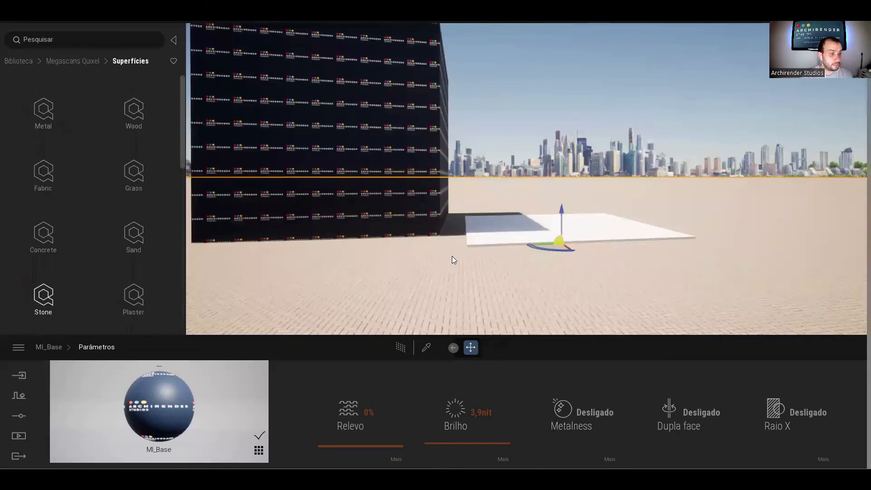
{"action": "left_click", "coordinate": [53, 289]}
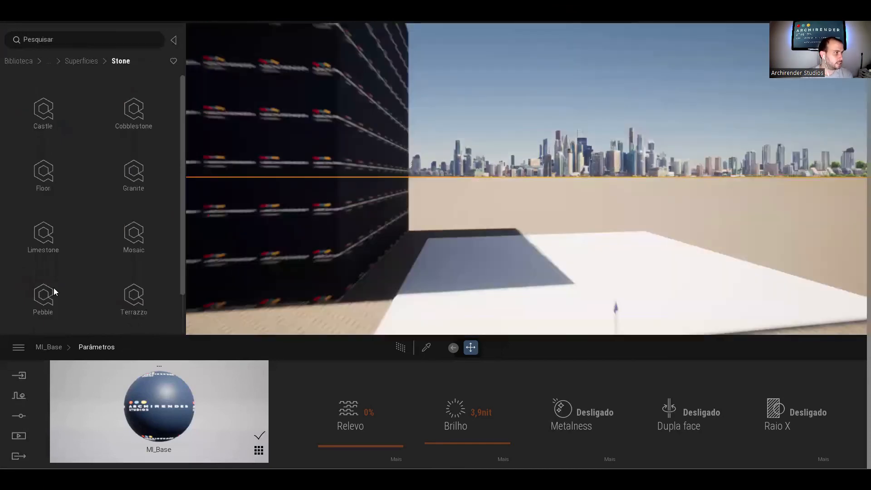
{"action": "left_click_drag", "start_coordinate": [54, 287], "coordinate": [262, 329]}
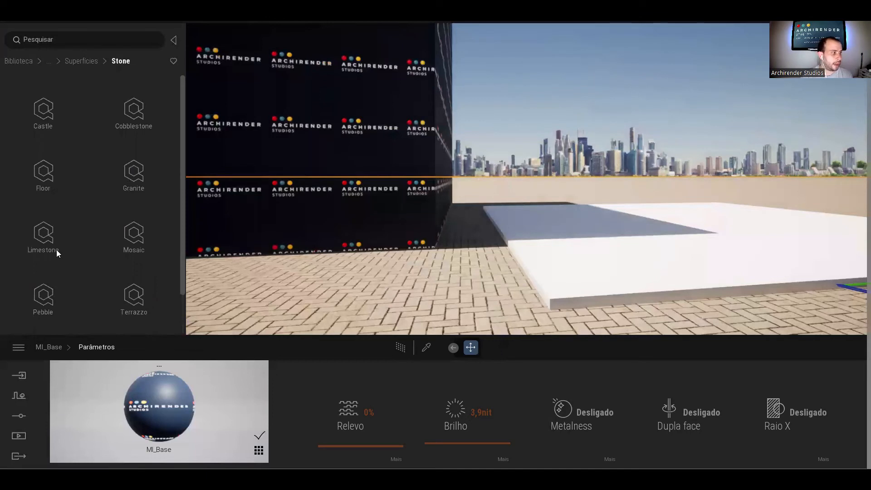
{"action": "scroll", "coordinate": [56, 249], "scroll_direction": "down", "scroll_amount": 1}
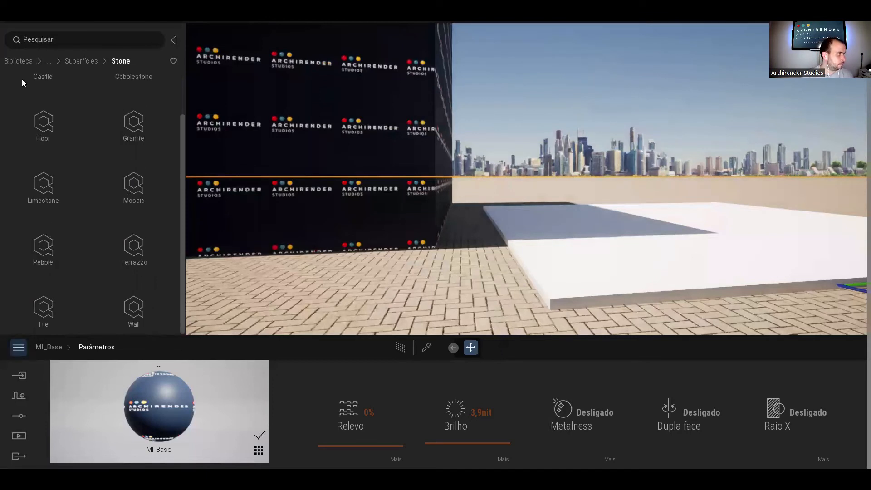
{"action": "scroll", "coordinate": [138, 113], "scroll_direction": "up", "scroll_amount": 1}
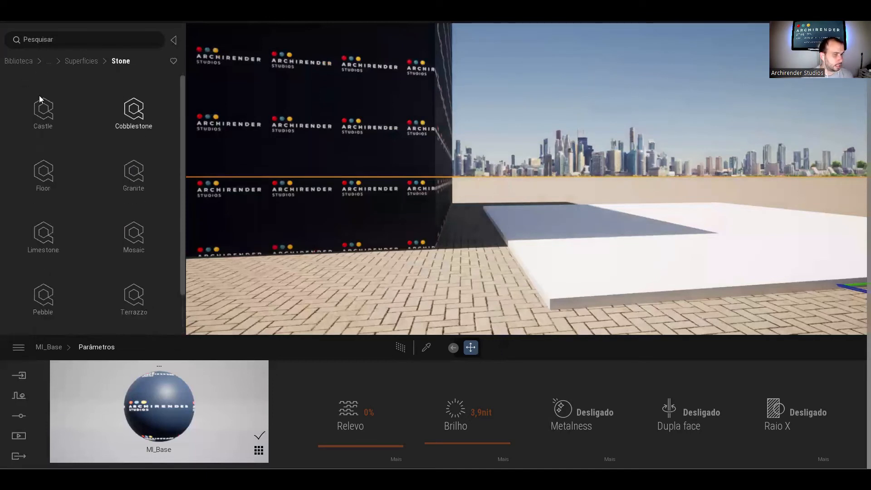
Apply a Cobblestone surface from the Cobblestone category to the white platform, keeping the logo material on the box
{"action": "left_click", "coordinate": [139, 113]}
{"action": "left_click_drag", "start_coordinate": [139, 113], "coordinate": [408, 193]}
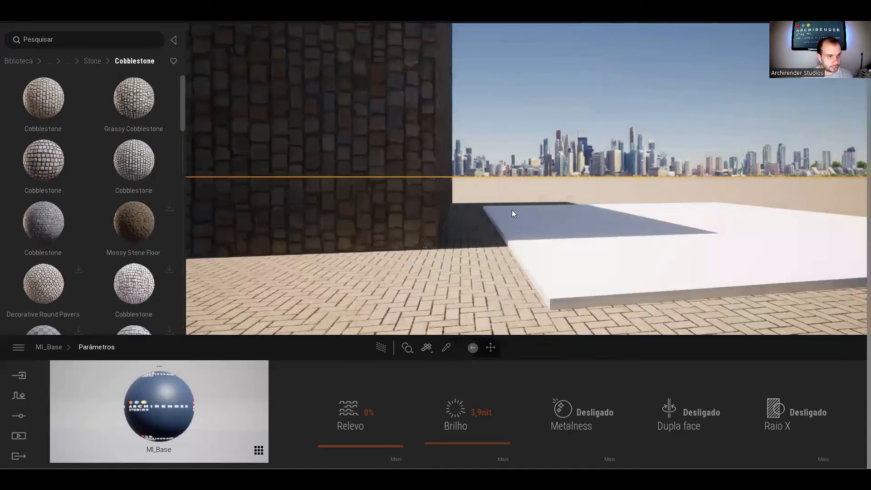
{"action": "key", "text": "ctrl+z"}
{"action": "key", "text": "ctrl+z"}
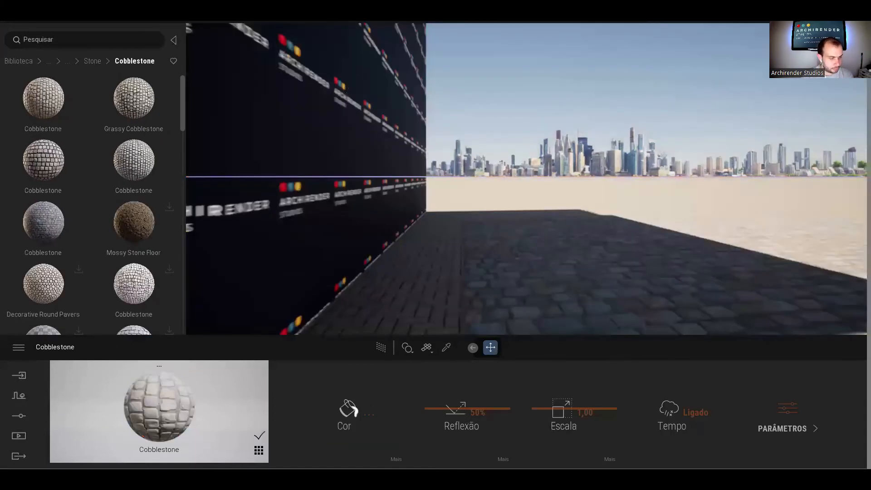
{"action": "right_click_drag", "start_coordinate": [478, 244], "coordinate": [354, 303]}
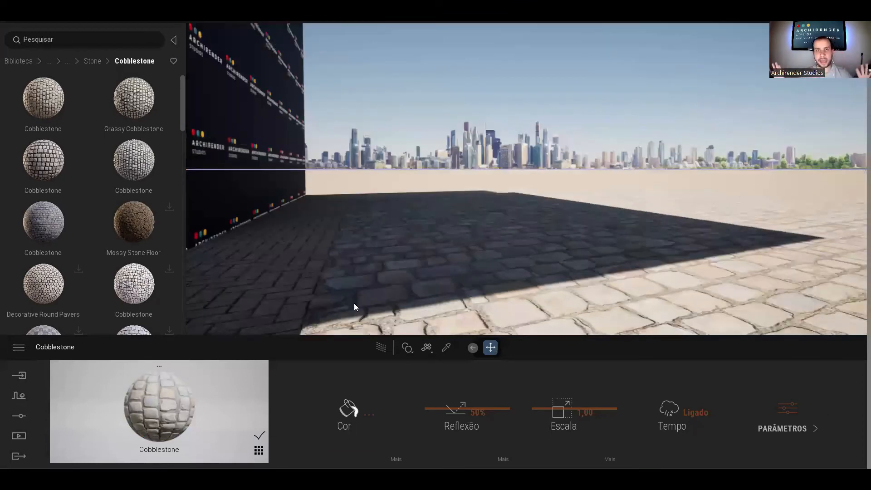
Try a Reflexão of 75% on the Cobblestone material and reduce it slightly
{"action": "left_click", "coordinate": [475, 414]}
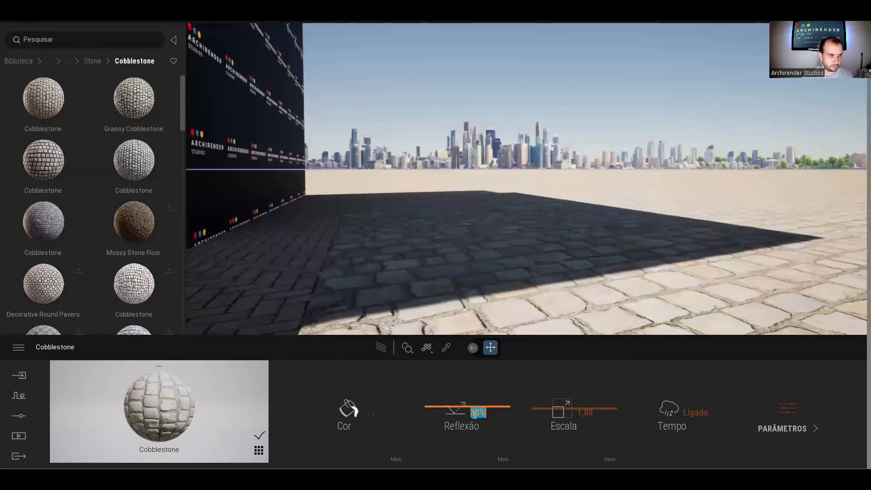
{"action": "type", "text": "75"}
{"action": "key", "text": "Return"}
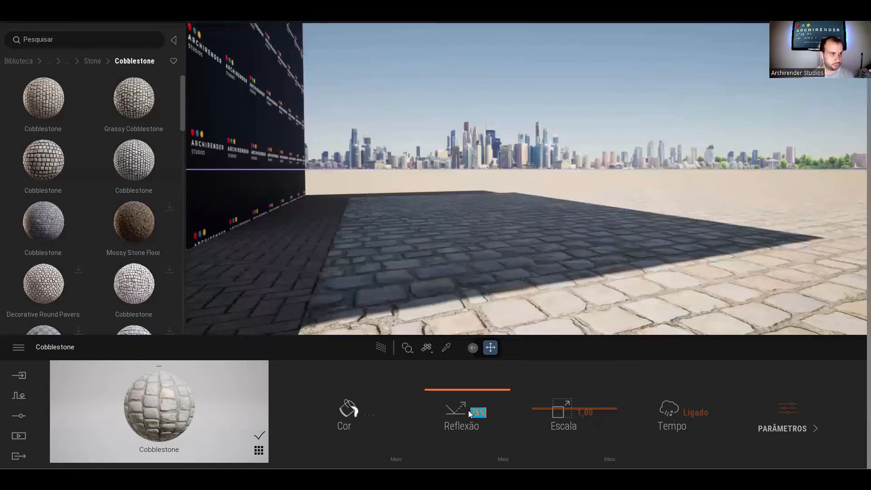
{"action": "type", "text": "10"}
{"action": "key", "text": "Return"}
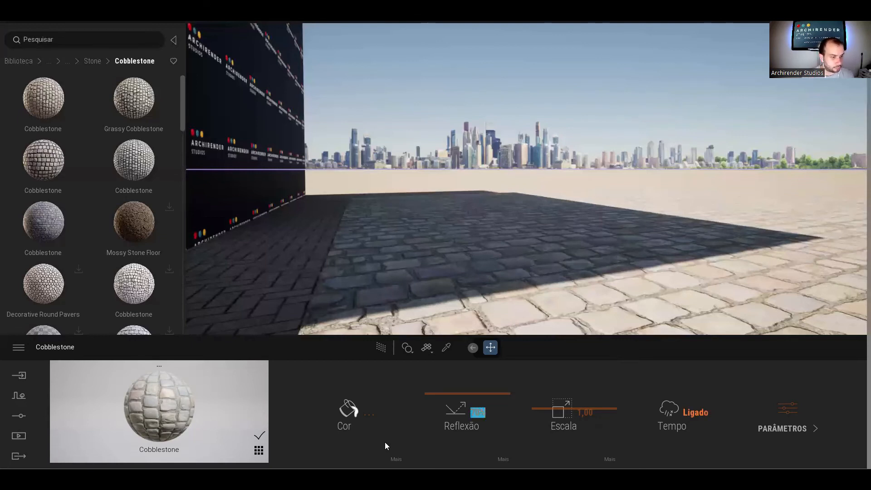
Turn on Paralaxe in the Cobblestone material's Relevo settings and lower its Intensidade to 0%
{"action": "left_click", "coordinate": [787, 428]}
{"action": "left_click", "coordinate": [394, 459]}
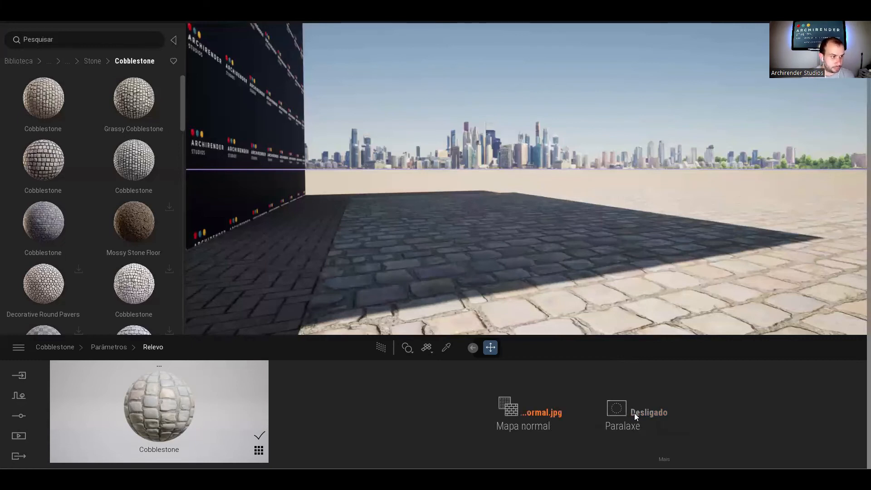
{"action": "left_click", "coordinate": [658, 428]}
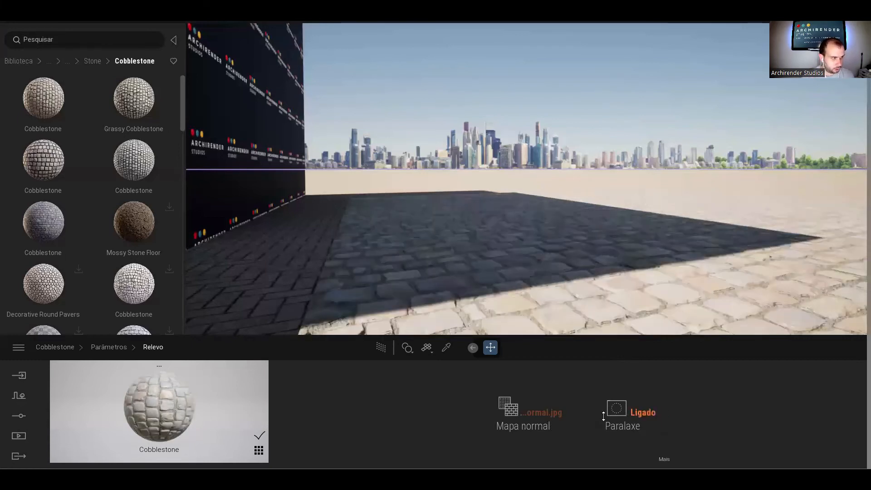
{"action": "left_click", "coordinate": [608, 415]}
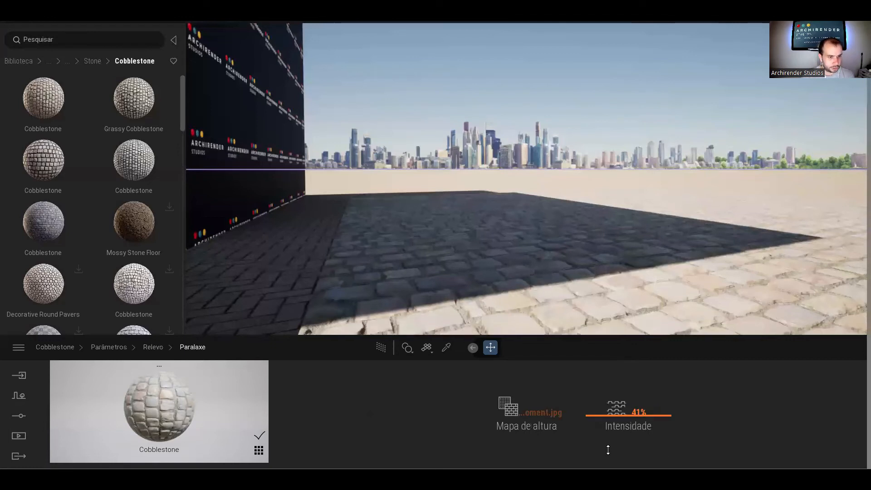
{"action": "left_click", "coordinate": [608, 450]}
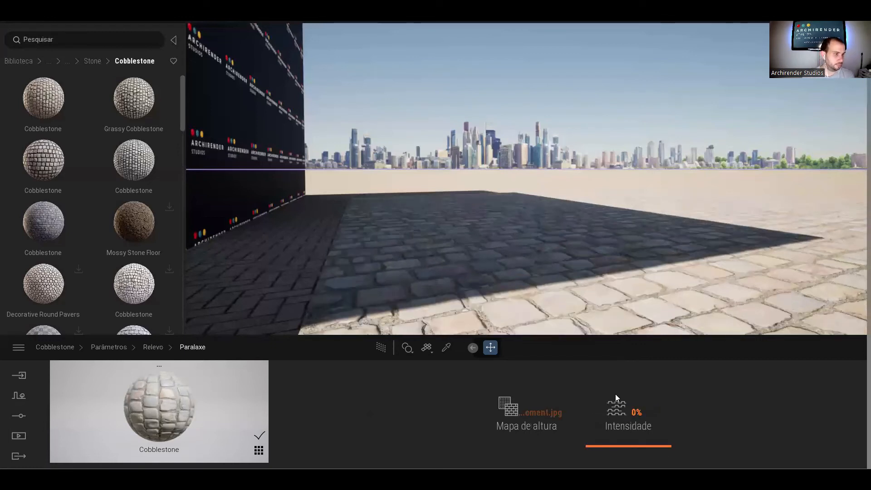
Set the Paralaxe Intensidade to 20% and inspect the cobblestones up close
{"action": "left_click", "coordinate": [636, 412]}
{"action": "type", "text": "20"}
{"action": "key", "text": "Return"}
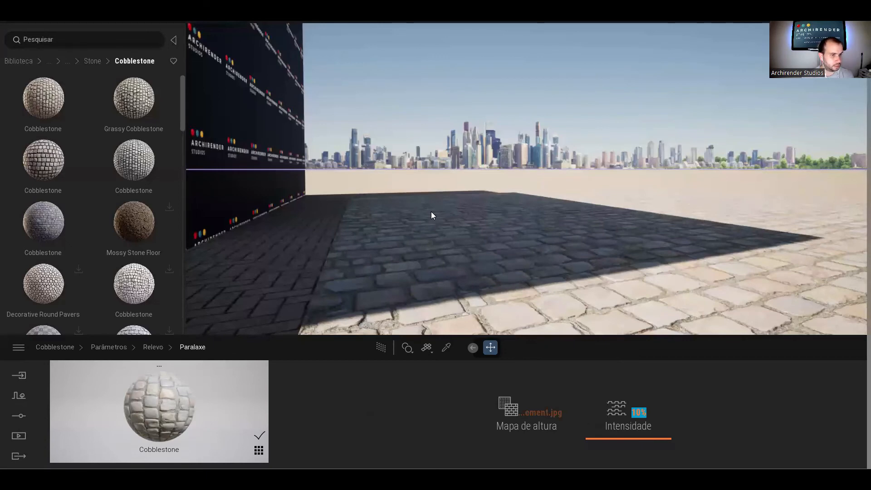
{"action": "scroll", "coordinate": [441, 222], "scroll_direction": "up", "scroll_amount": 2}
{"action": "middle_click_drag", "start_coordinate": [442, 222], "coordinate": [445, 222]}
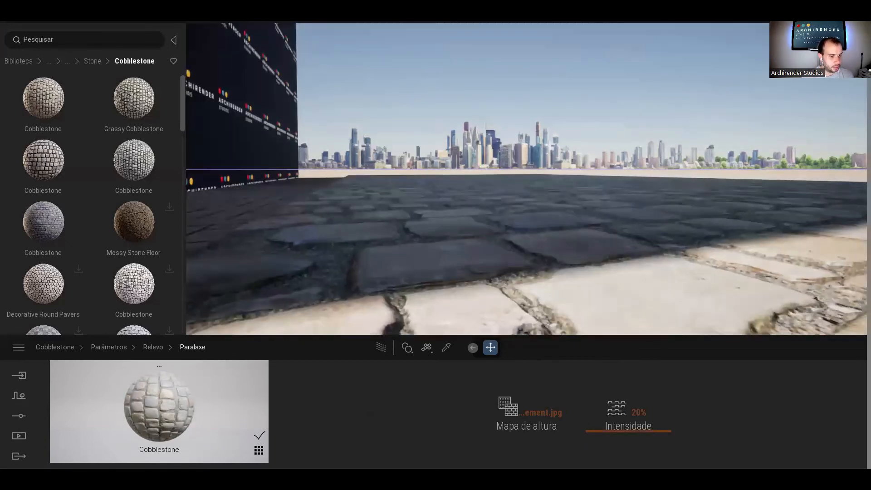
{"action": "right_click_drag", "start_coordinate": [446, 222], "coordinate": [421, 254]}
Compare the cobblestone depth by varying the Paralaxe Intensidade from 0% upward and returning it to 20%
{"action": "left_click", "coordinate": [635, 408]}
{"action": "type", "text": "0"}
{"action": "key", "text": "Return"}
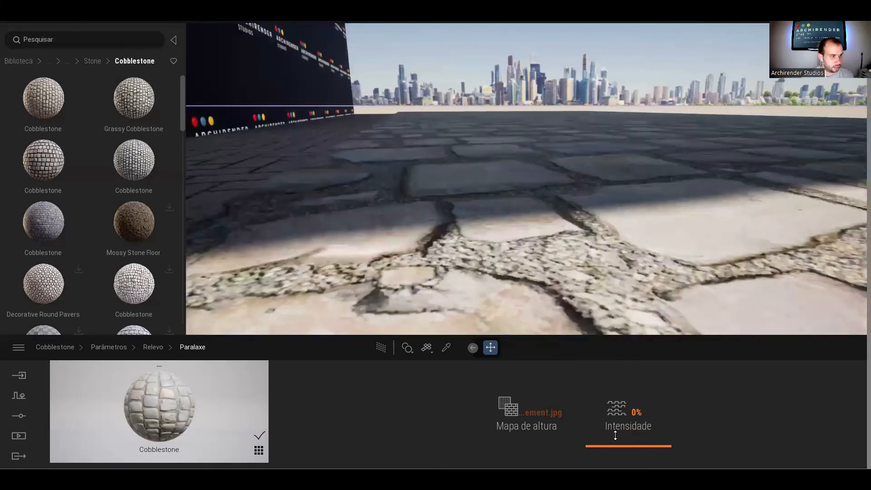
{"action": "left_click_drag", "start_coordinate": [615, 435], "coordinate": [482, 253]}
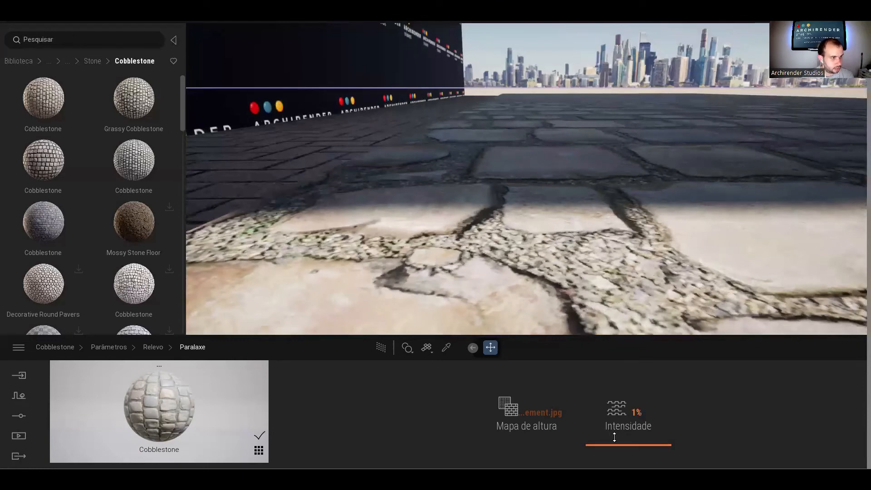
{"action": "left_click_drag", "start_coordinate": [614, 433], "coordinate": [613, 437]}
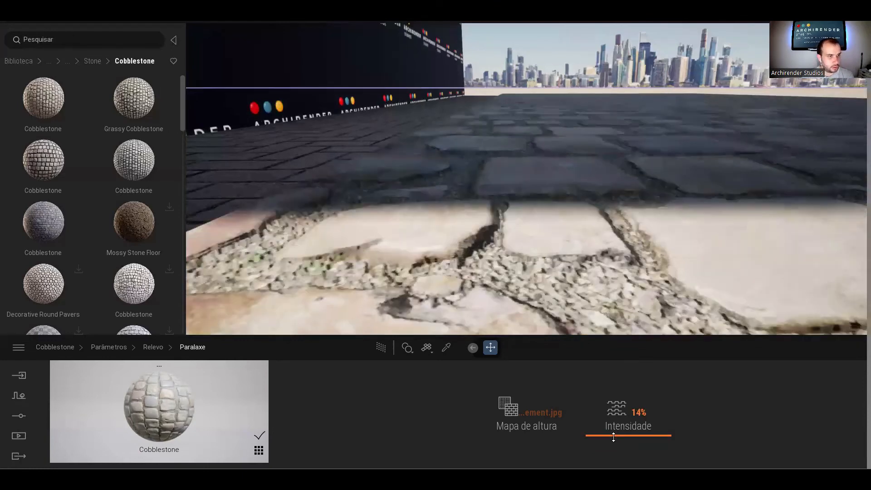
{"action": "left_click_drag", "start_coordinate": [613, 431], "coordinate": [433, 89]}
{"action": "type", "text": "20"}
{"action": "key", "text": "Return"}
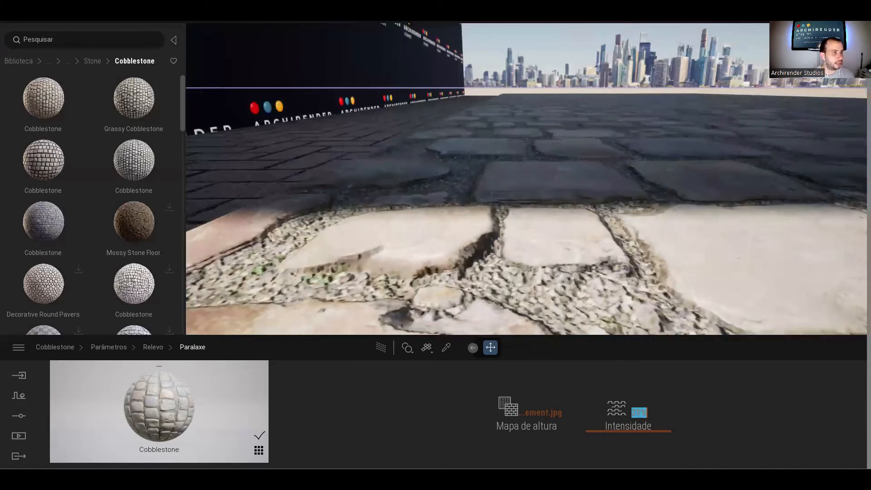
{"action": "right_click_drag", "start_coordinate": [433, 182], "coordinate": [104, 374]}
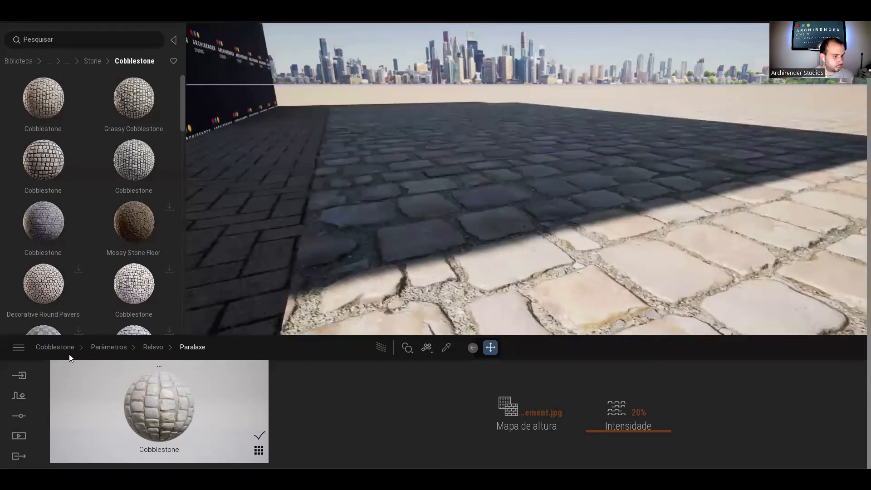
Return to the Cobblestone material's main settings and set its Reflexão to 75%
{"action": "left_click", "coordinate": [108, 347]}
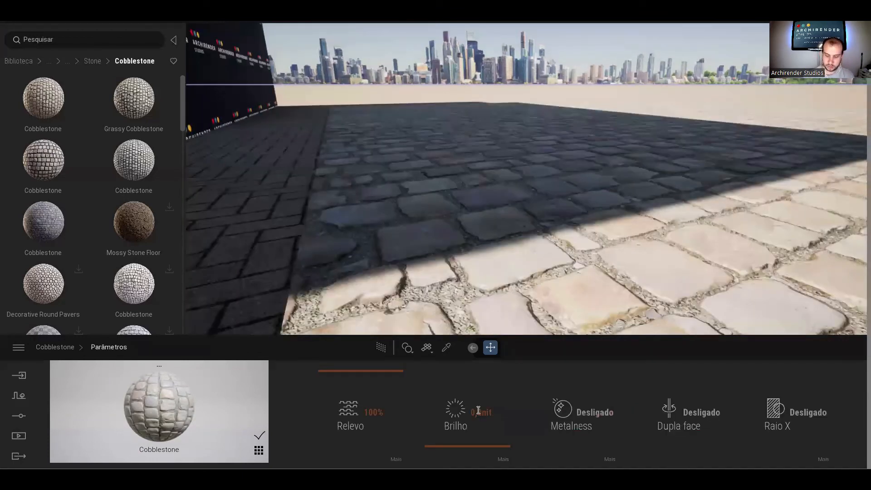
{"action": "right_click", "coordinate": [478, 411]}
{"action": "left_click", "coordinate": [474, 412]}
{"action": "type", "text": "75"}
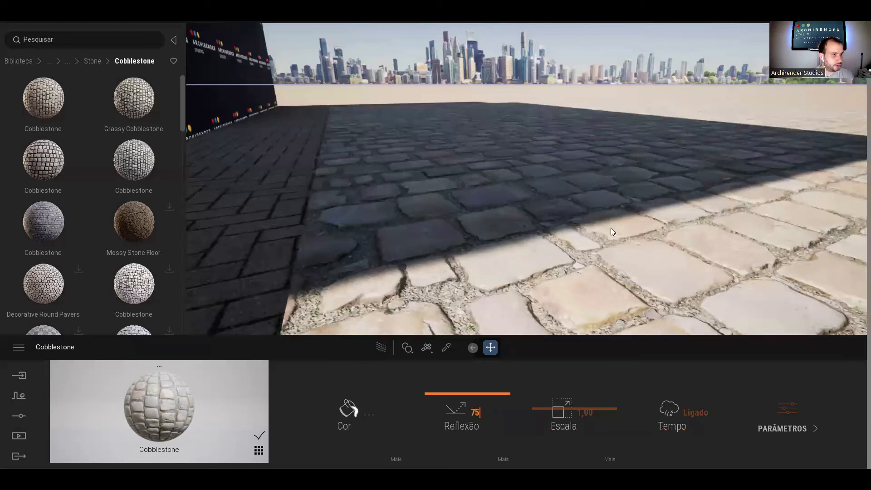
{"action": "scroll", "coordinate": [610, 228], "scroll_direction": "up", "scroll_amount": 3}
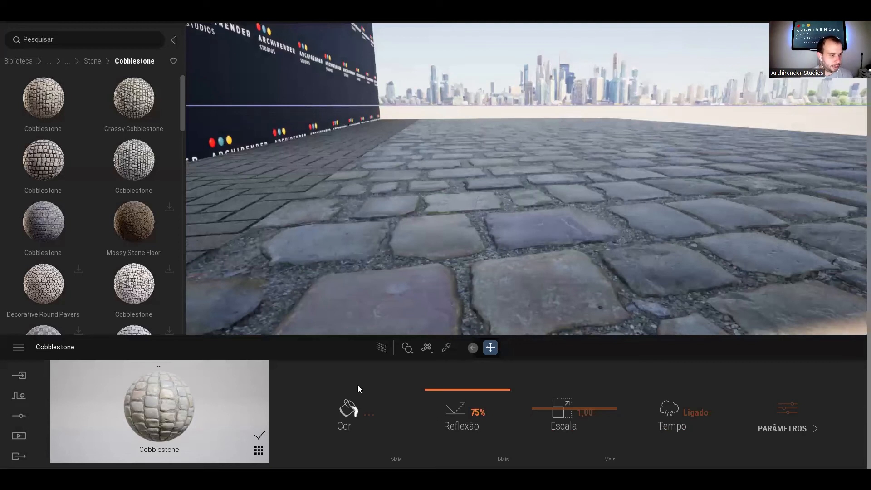
Lower the Cobblestone material's Relevo to 0% to preview the paving without normal-map relief
{"action": "left_click", "coordinate": [786, 428]}
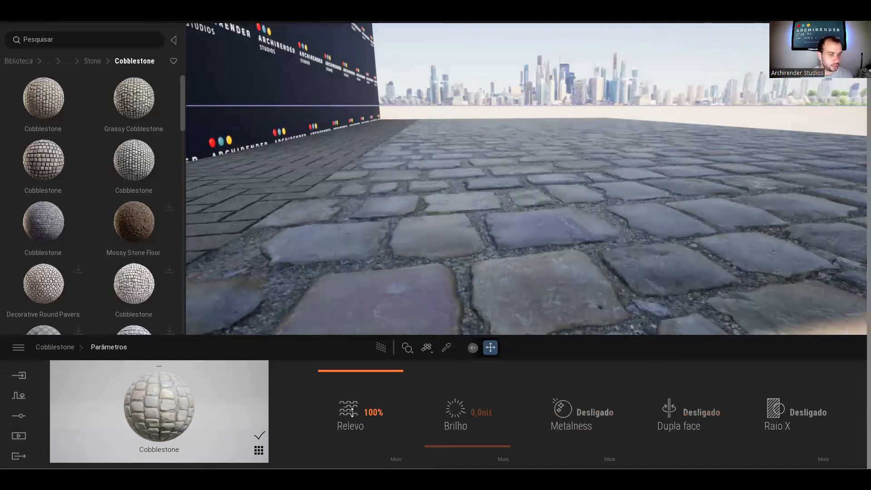
{"action": "left_click_drag", "start_coordinate": [352, 412], "coordinate": [352, 449]}
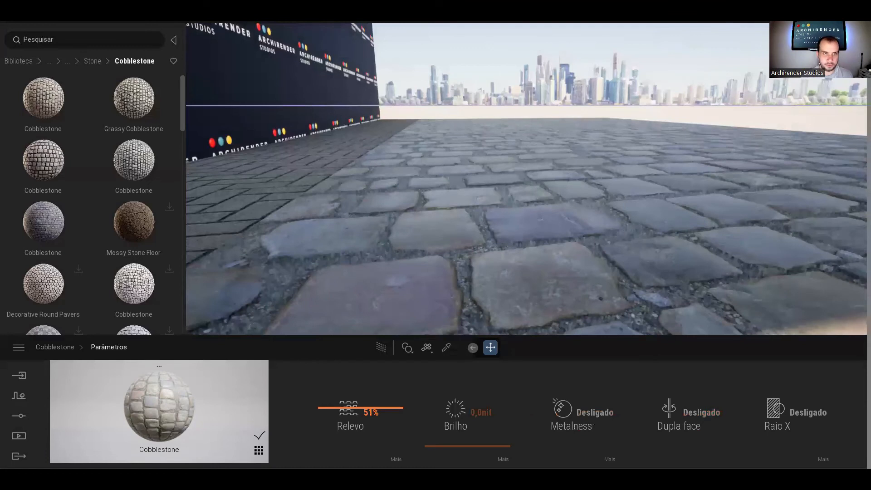
{"action": "left_click_drag", "start_coordinate": [352, 412], "coordinate": [352, 450]}
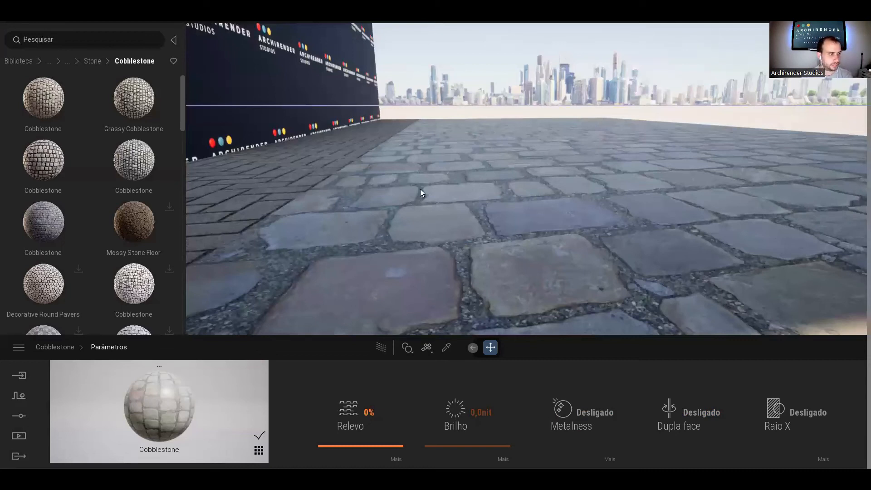
Drop the Cobblestone material's Reflexão to 0% for comparison and restore it to 75%
{"action": "left_click", "coordinate": [446, 390]}
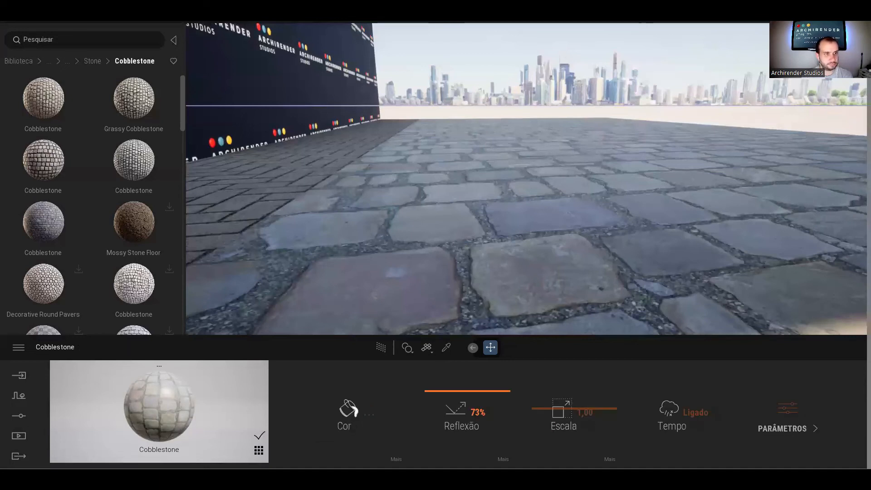
{"action": "left_click_drag", "start_coordinate": [467, 391], "coordinate": [467, 446]}
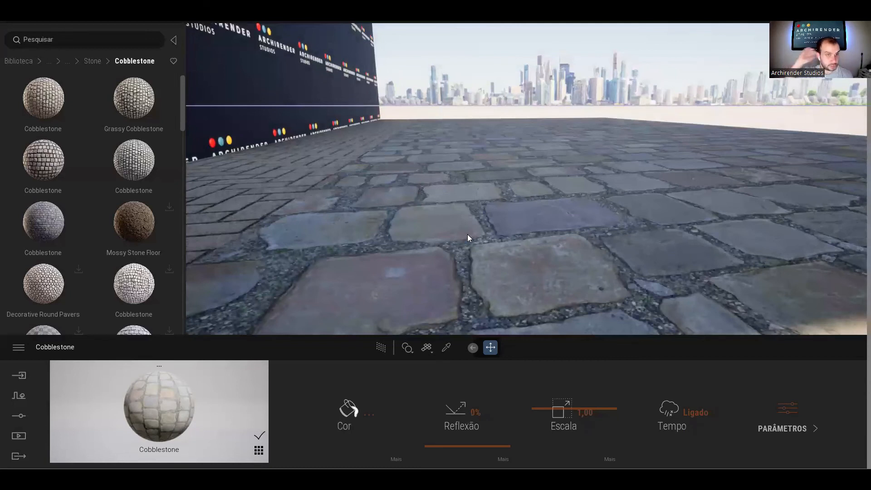
{"action": "left_click", "coordinate": [473, 410]}
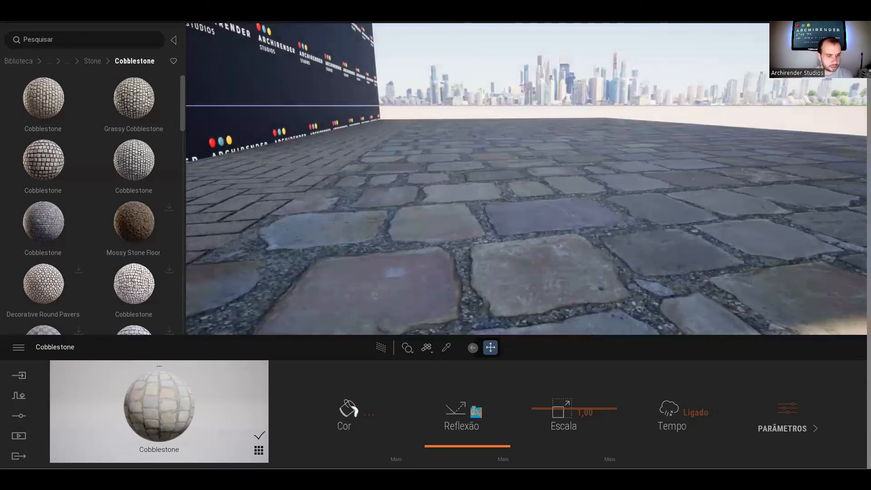
{"action": "type", "text": "75"}
{"action": "key", "text": "Return"}
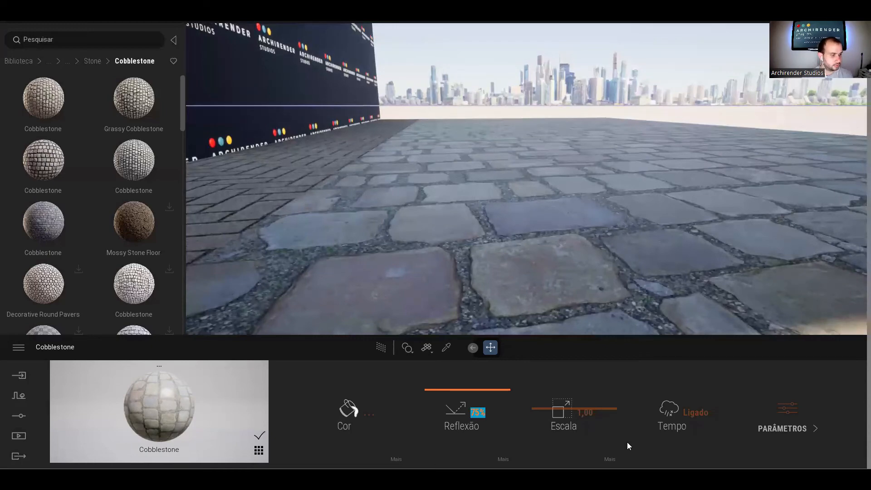
Raise the Cobblestone material's Relevo back to 100%
{"action": "left_click", "coordinate": [787, 428]}
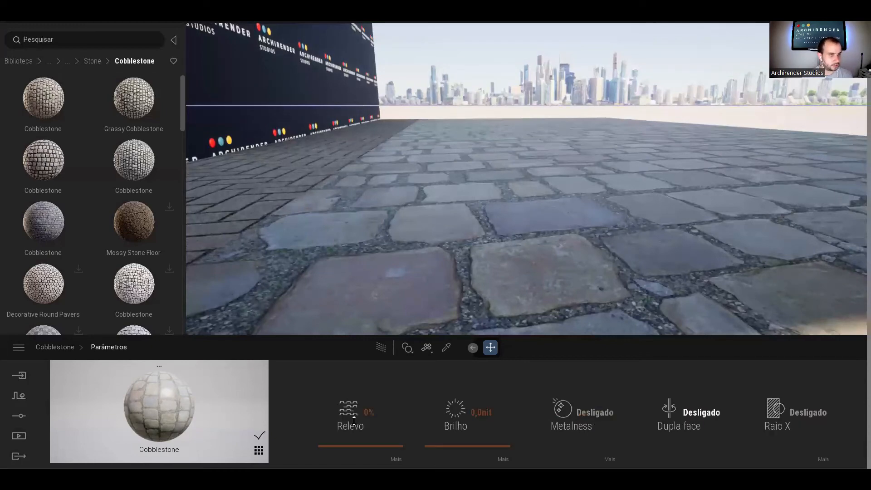
{"action": "left_click_drag", "start_coordinate": [354, 421], "coordinate": [359, 344]}
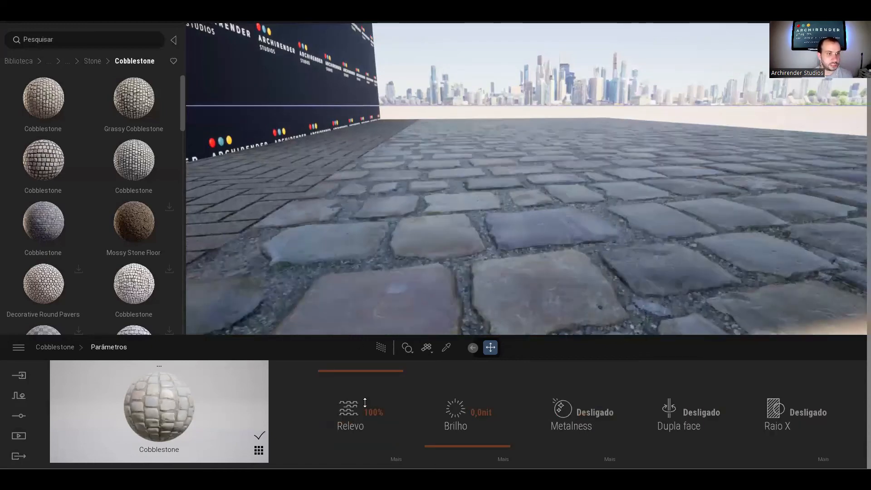
{"action": "left_click_drag", "start_coordinate": [377, 340], "coordinate": [377, 333]}
{"action": "left_click_drag", "start_coordinate": [367, 429], "coordinate": [365, 336]}
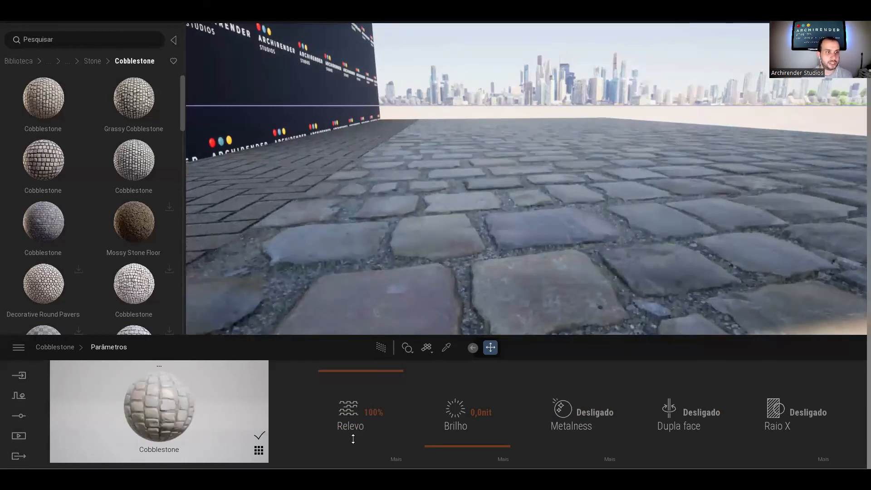
Return to the library's root and reopen the Superfícies category of Megascans Quixel
{"action": "left_click_drag", "start_coordinate": [350, 402], "coordinate": [388, 332]}
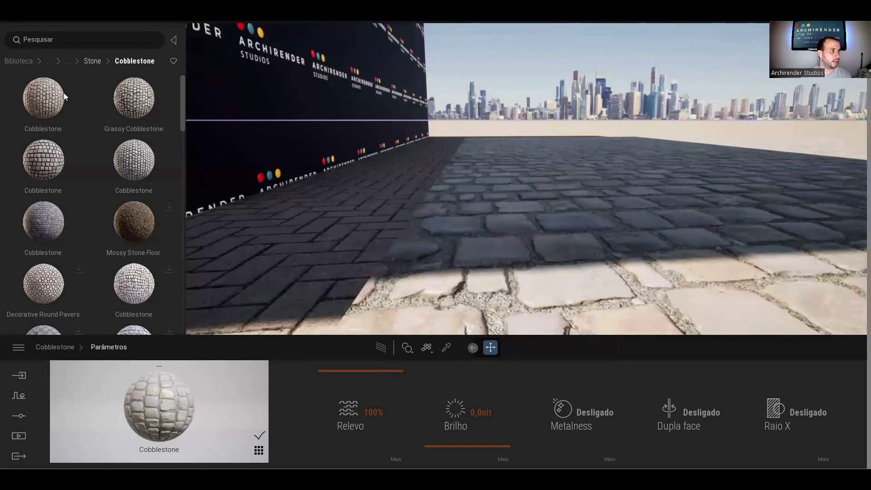
{"action": "left_click", "coordinate": [97, 61]}
{"action": "left_click", "coordinate": [75, 62]}
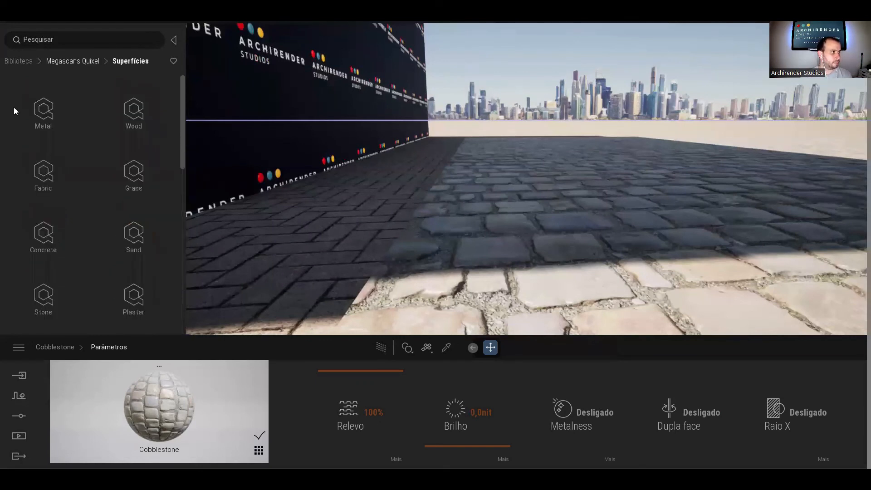
{"action": "left_click", "coordinate": [33, 63]}
{"action": "left_click", "coordinate": [32, 63]}
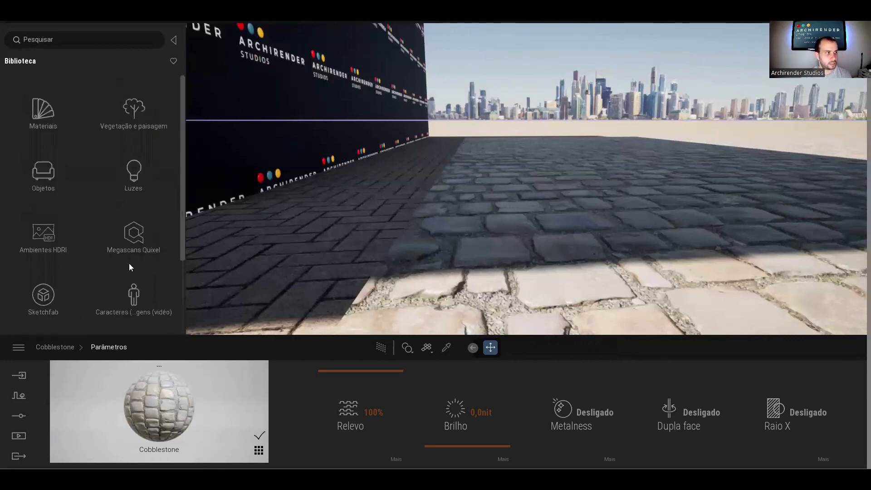
{"action": "left_click", "coordinate": [129, 263]}
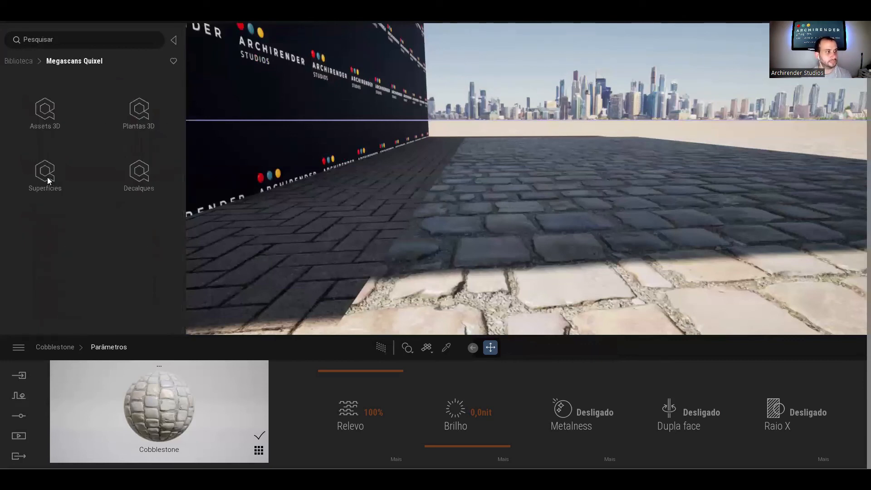
{"action": "left_click", "coordinate": [47, 177]}
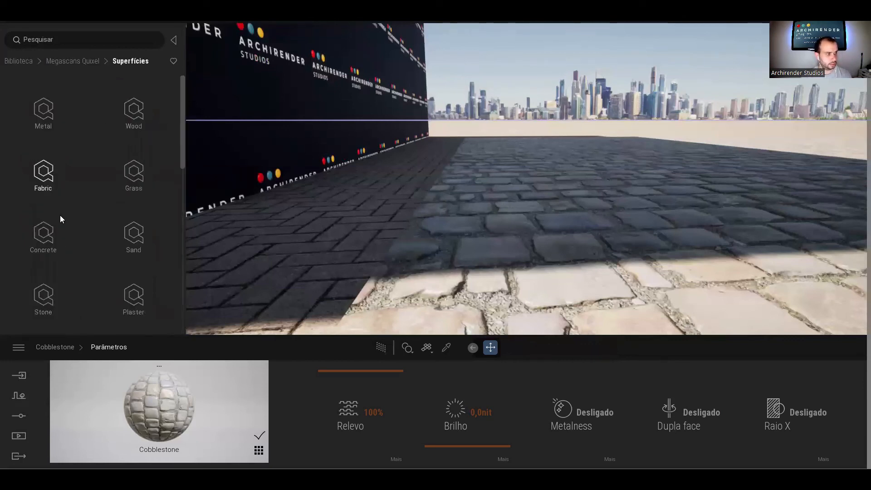
Examine the complete range of Megascans surface material categories, from Metal and Wood through Historical, Coal and Branch
{"action": "scroll", "coordinate": [77, 258], "scroll_direction": "down", "scroll_amount": 3}
{"action": "scroll", "coordinate": [91, 299], "scroll_direction": "down", "scroll_amount": 5}
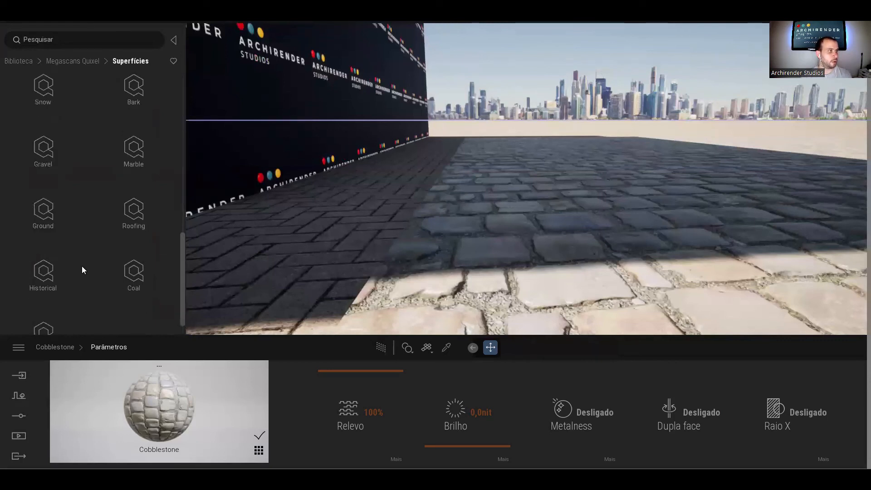
{"action": "scroll", "coordinate": [82, 266], "scroll_direction": "up", "scroll_amount": 4}
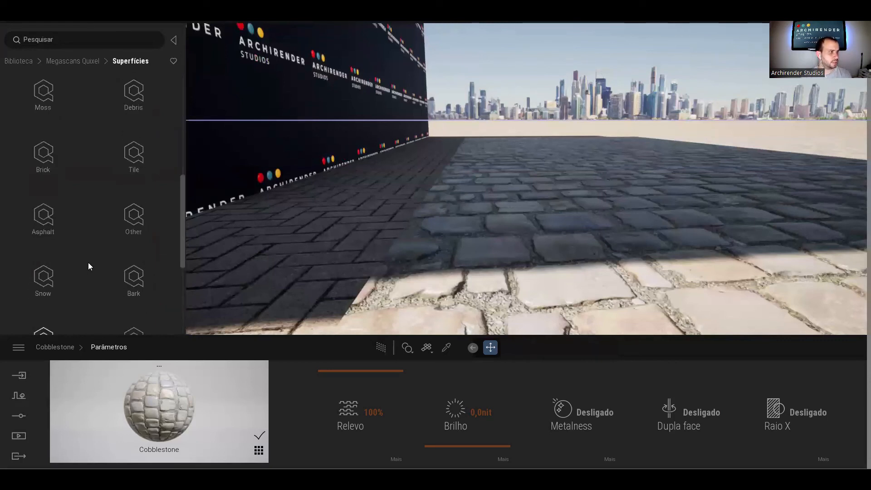
{"action": "scroll", "coordinate": [88, 266], "scroll_direction": "up", "scroll_amount": 6}
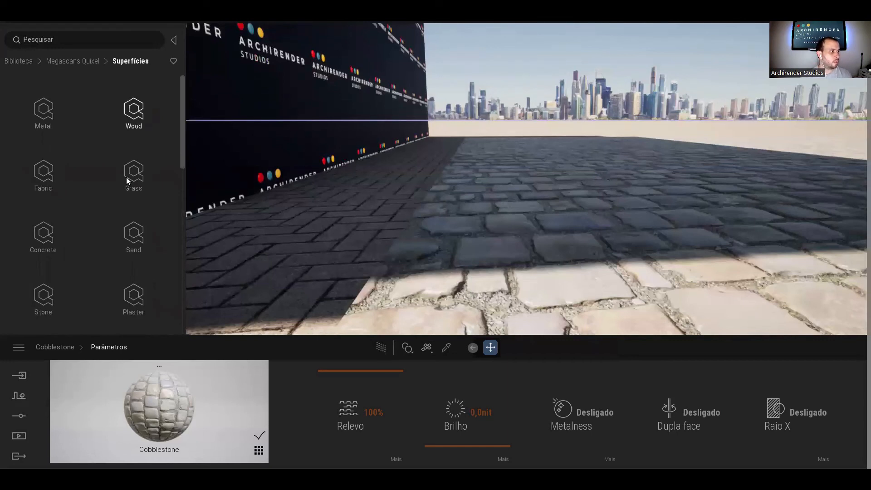
{"action": "scroll", "coordinate": [126, 177], "scroll_direction": "down", "scroll_amount": 1}
{"action": "scroll", "coordinate": [91, 206], "scroll_direction": "down", "scroll_amount": 1}
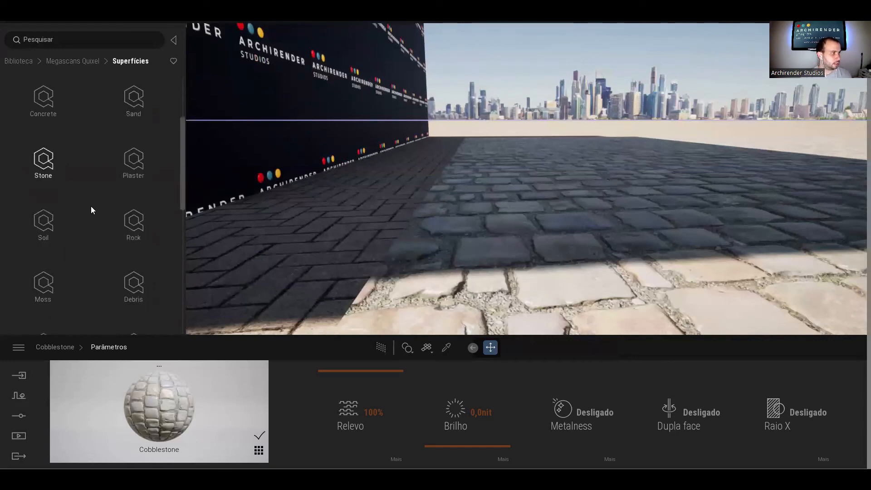
{"action": "scroll", "coordinate": [90, 210], "scroll_direction": "down", "scroll_amount": 1}
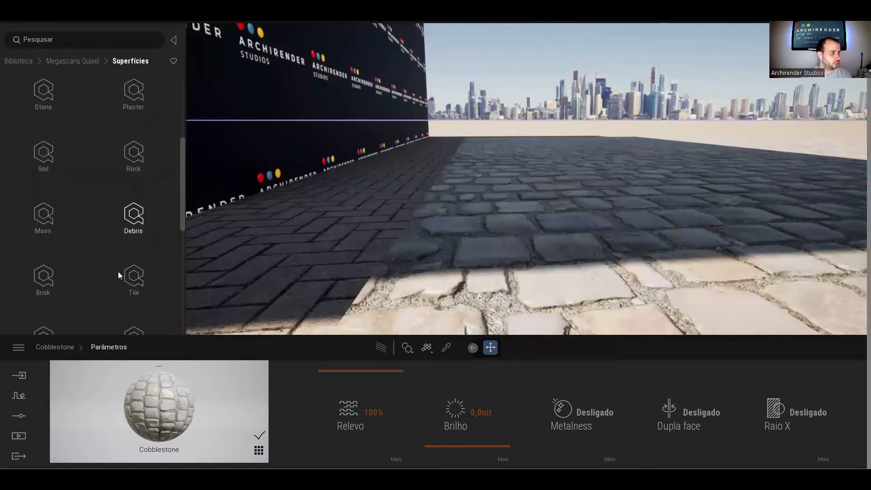
{"action": "scroll", "coordinate": [118, 271], "scroll_direction": "down", "scroll_amount": 2}
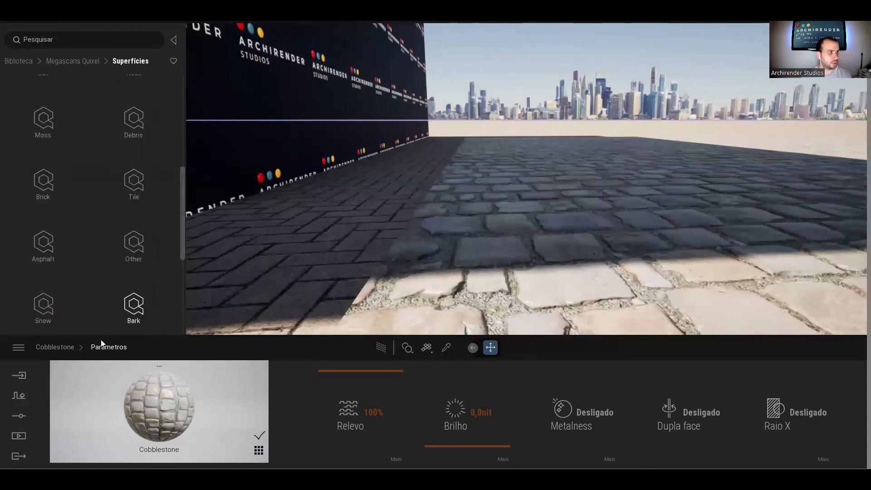
{"action": "scroll", "coordinate": [125, 231], "scroll_direction": "down", "scroll_amount": 1}
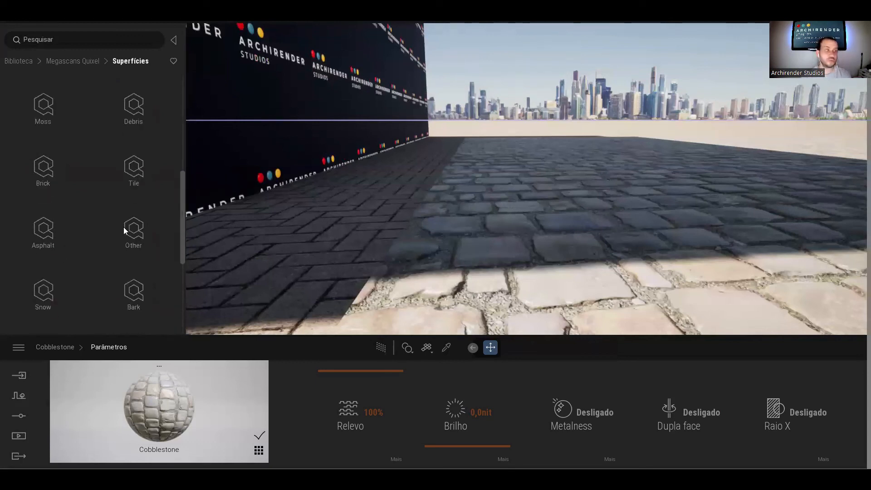
{"action": "scroll", "coordinate": [107, 256], "scroll_direction": "down", "scroll_amount": 1}
{"action": "scroll", "coordinate": [107, 261], "scroll_direction": "down", "scroll_amount": 2}
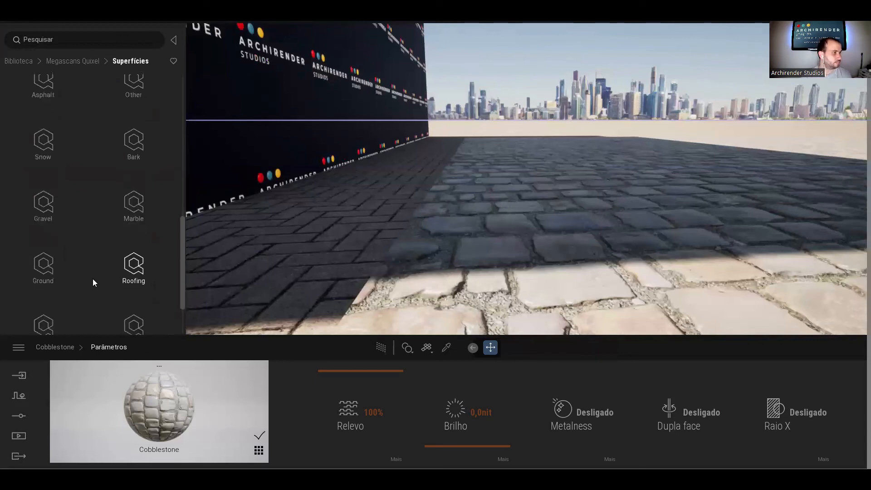
{"action": "scroll", "coordinate": [127, 308], "scroll_direction": "down", "scroll_amount": 1}
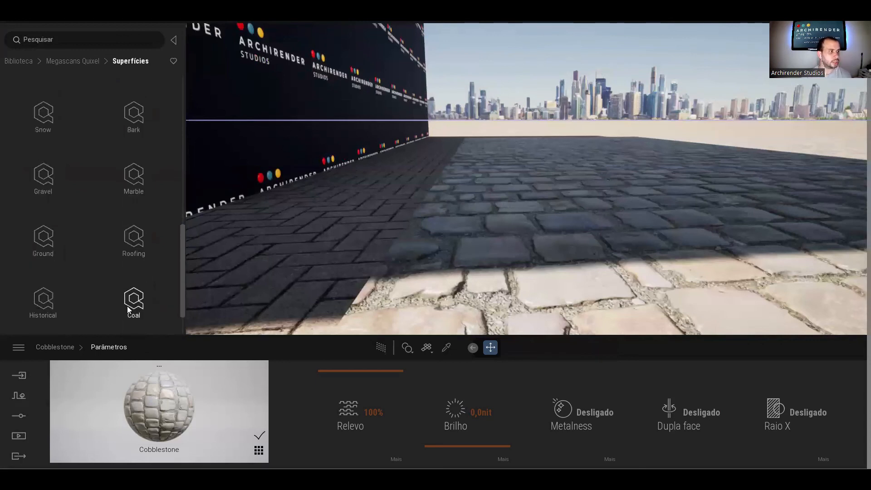
{"action": "scroll", "coordinate": [126, 274], "scroll_direction": "down", "scroll_amount": 2}
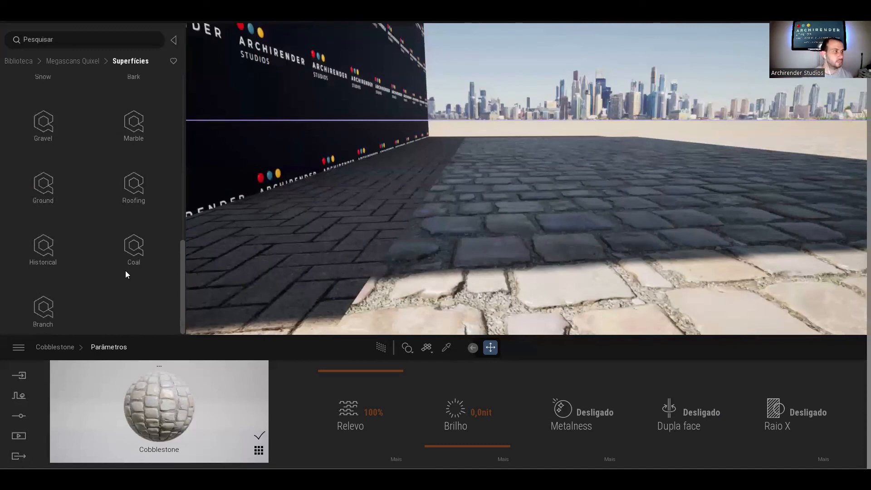
{"action": "scroll", "coordinate": [122, 270], "scroll_direction": "up", "scroll_amount": 2}
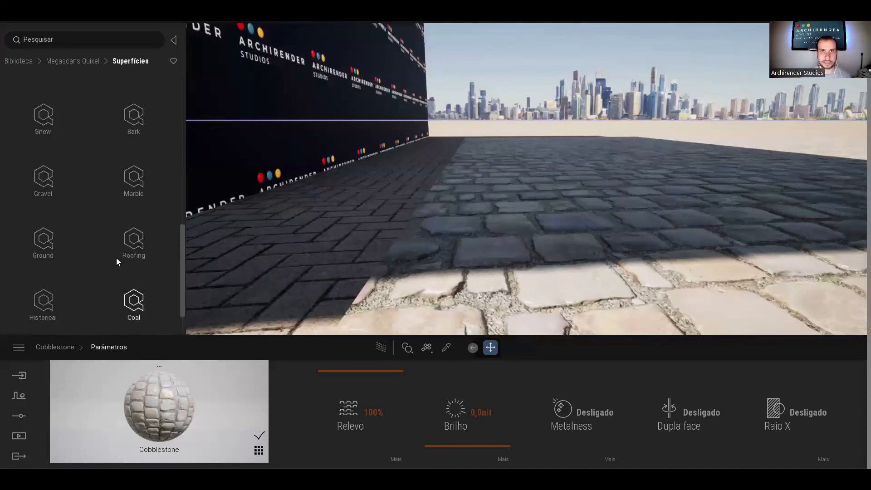
{"action": "scroll", "coordinate": [116, 258], "scroll_direction": "up", "scroll_amount": 8}
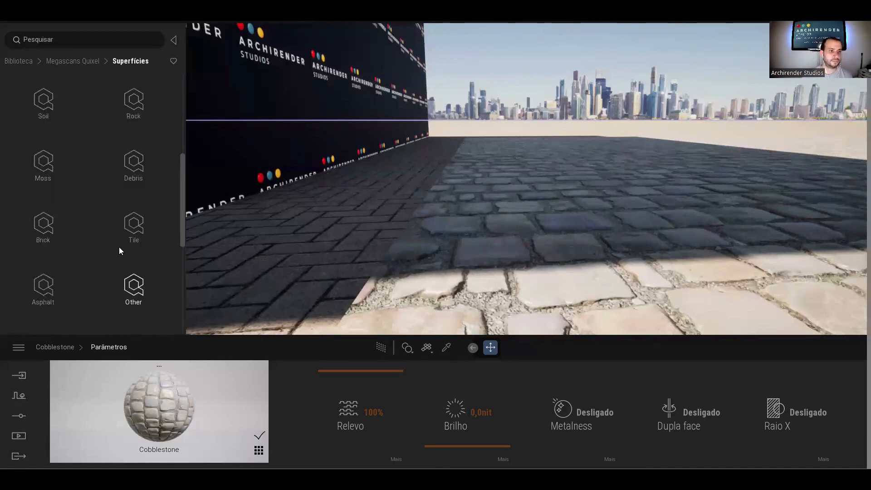
{"action": "scroll", "coordinate": [120, 247], "scroll_direction": "up", "scroll_amount": 8}
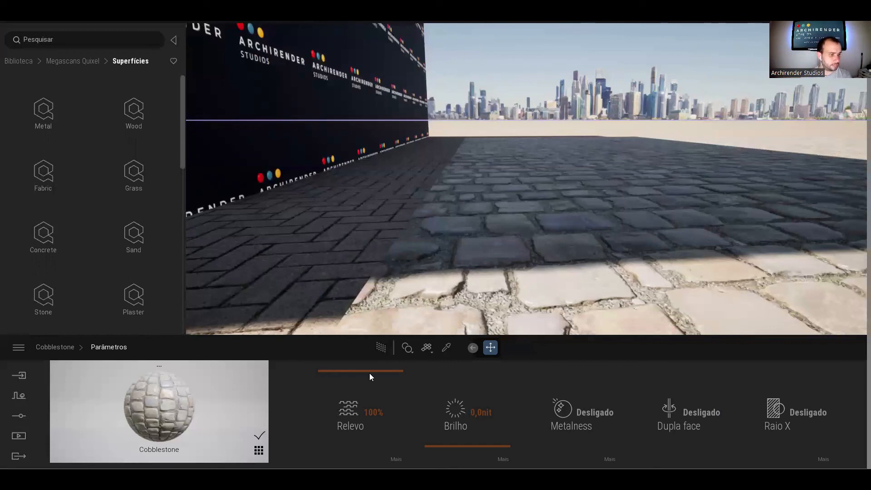
Render the cobblestone view with the Path Tracer and return to the Cobblestone material's main settings
{"action": "left_click", "coordinate": [381, 348]}
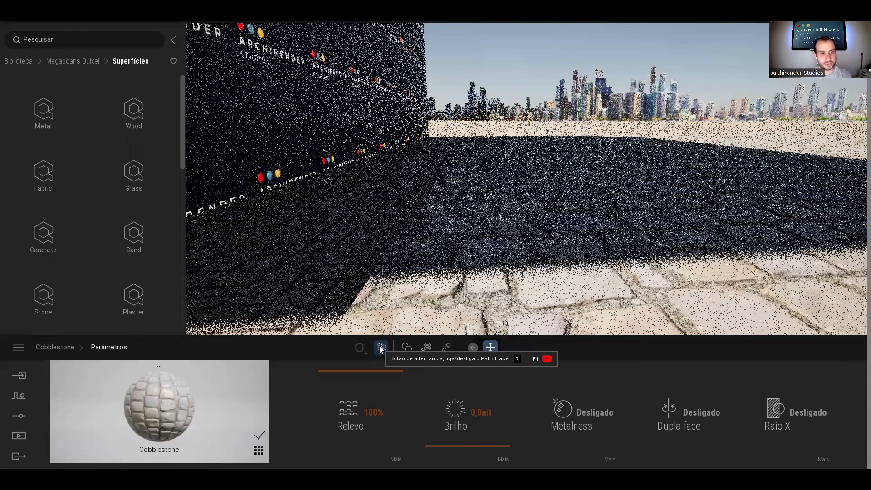
{"action": "left_click", "coordinate": [381, 348]}
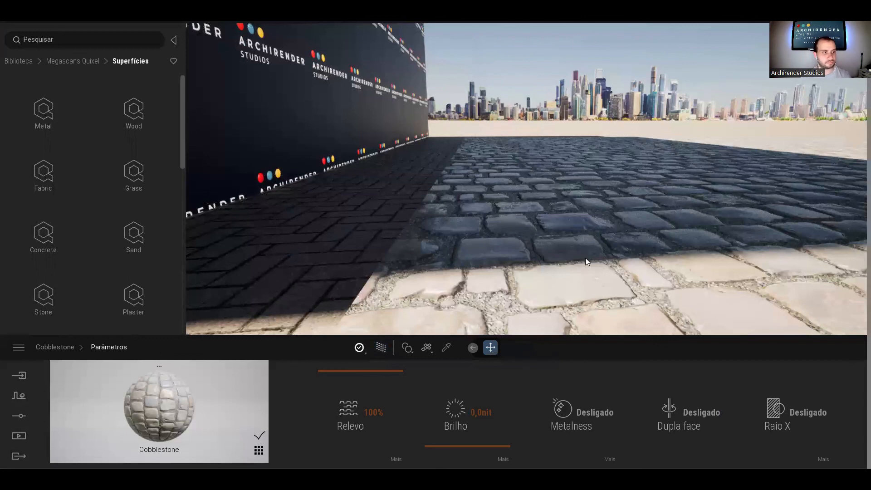
{"action": "left_click", "coordinate": [55, 346]}
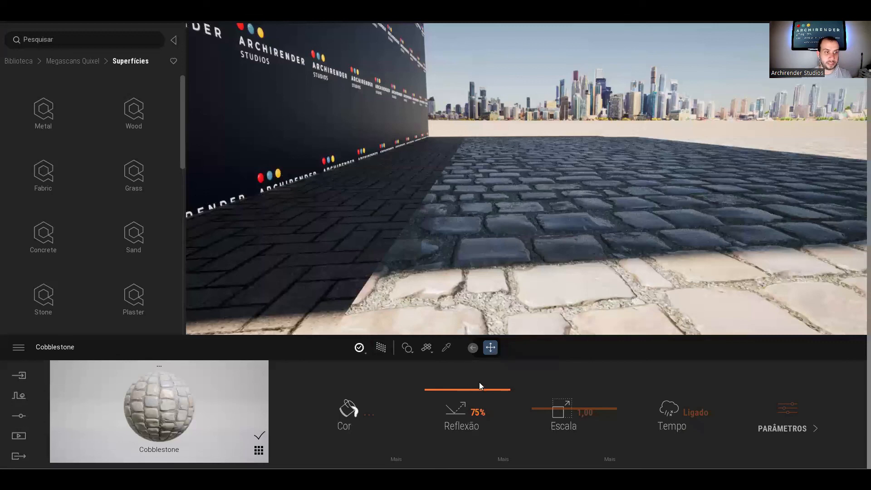